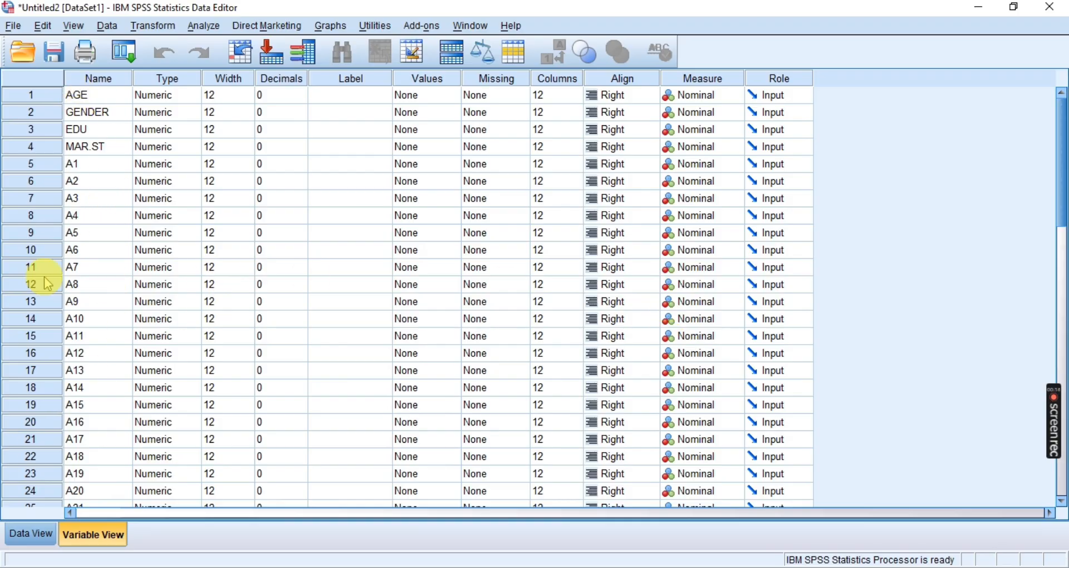
# Review the coded responses for all variables in the Data View sheet
pyautogui.click(32, 534)
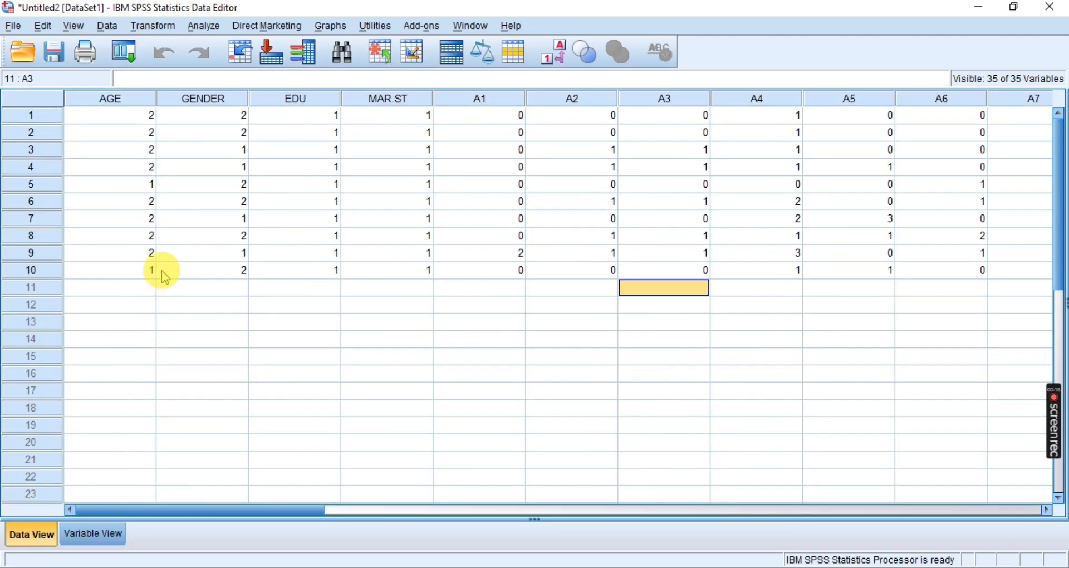
pyautogui.moveTo(238, 502); pyautogui.dragTo(880, 556)
pyautogui.moveTo(854, 510); pyautogui.dragTo(87, 391)
pyautogui.click(94, 371)
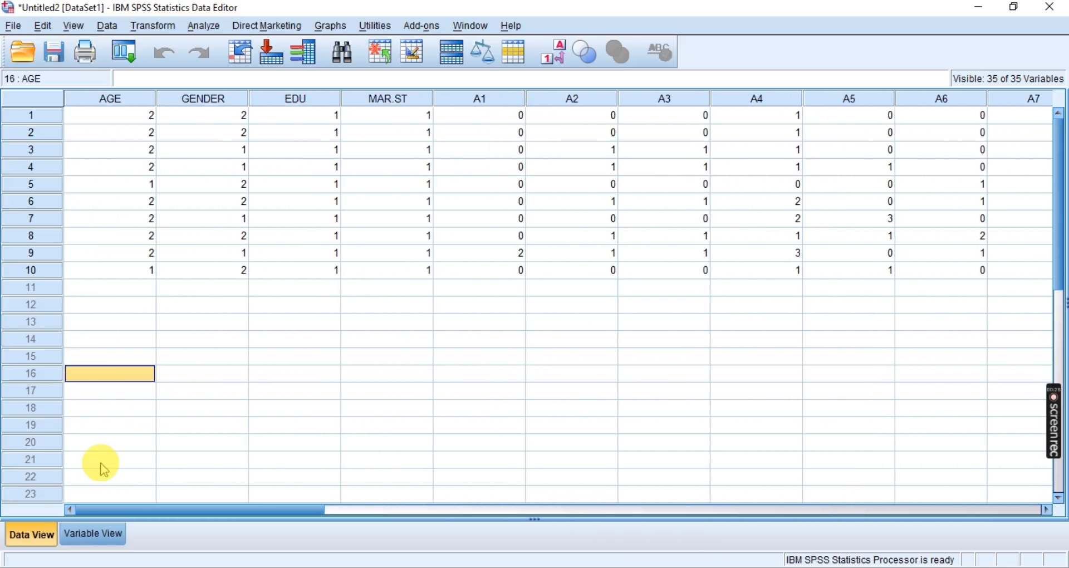
# Examine where new AGE entries go by highlighting the empty cells from row 11 down and the whole AGE column
pyautogui.click(183, 356)
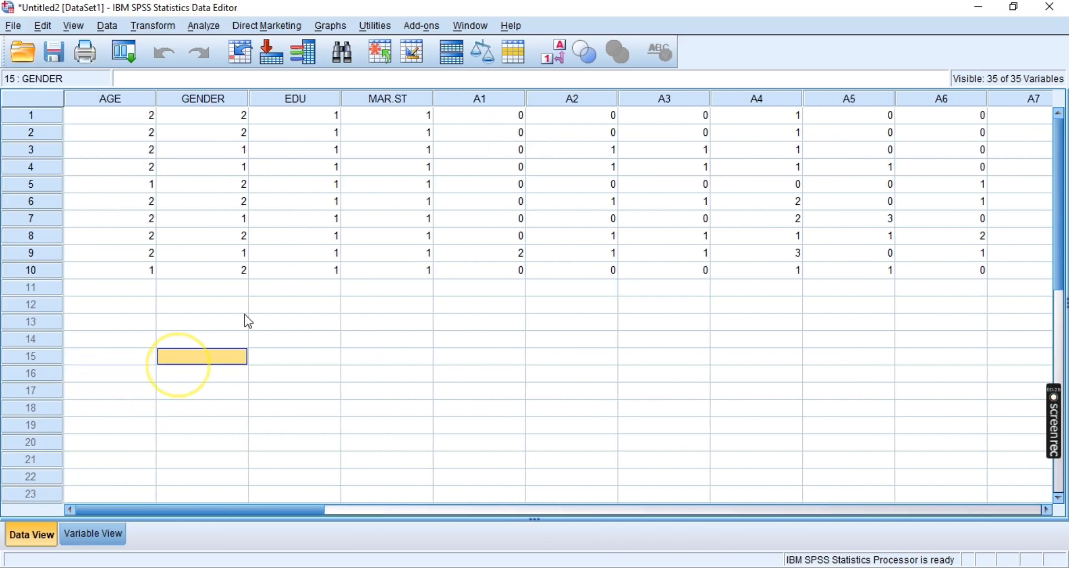
pyautogui.click(122, 285)
pyautogui.moveTo(126, 284); pyautogui.dragTo(125, 445)
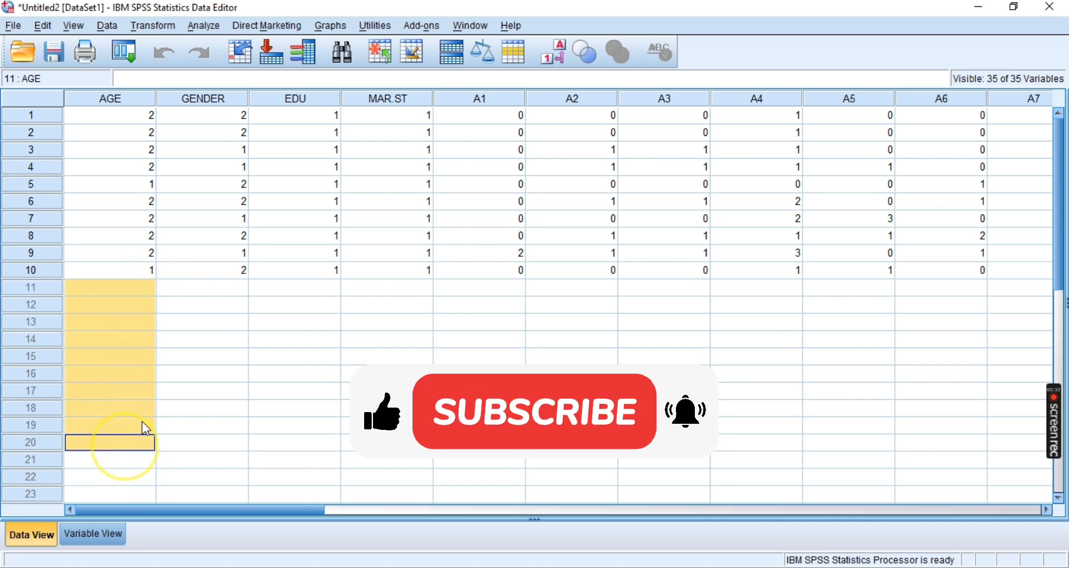
pyautogui.moveTo(290, 515); pyautogui.dragTo(173, 462)
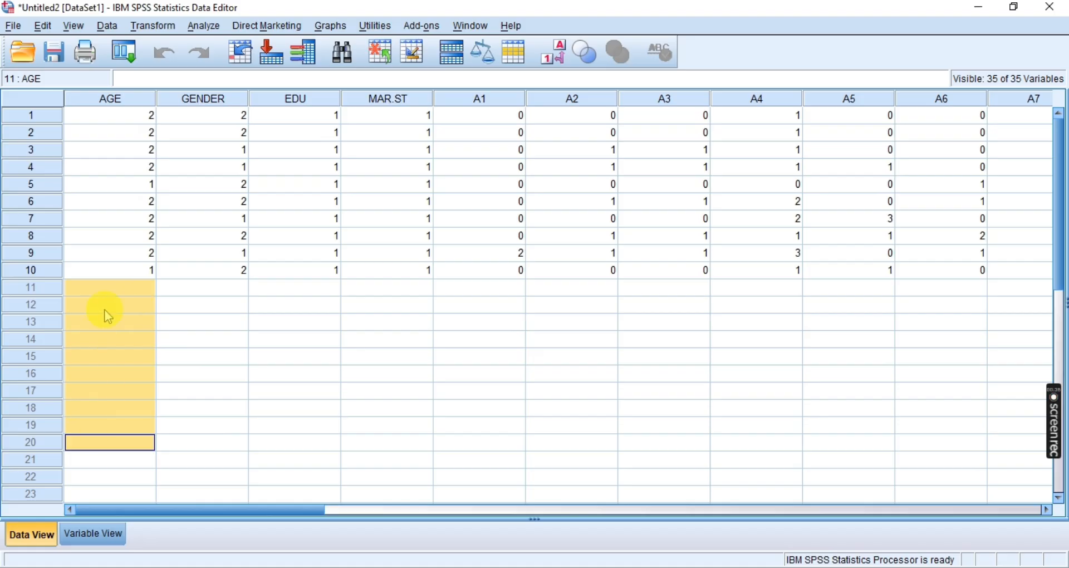
pyautogui.moveTo(108, 289); pyautogui.dragTo(119, 500)
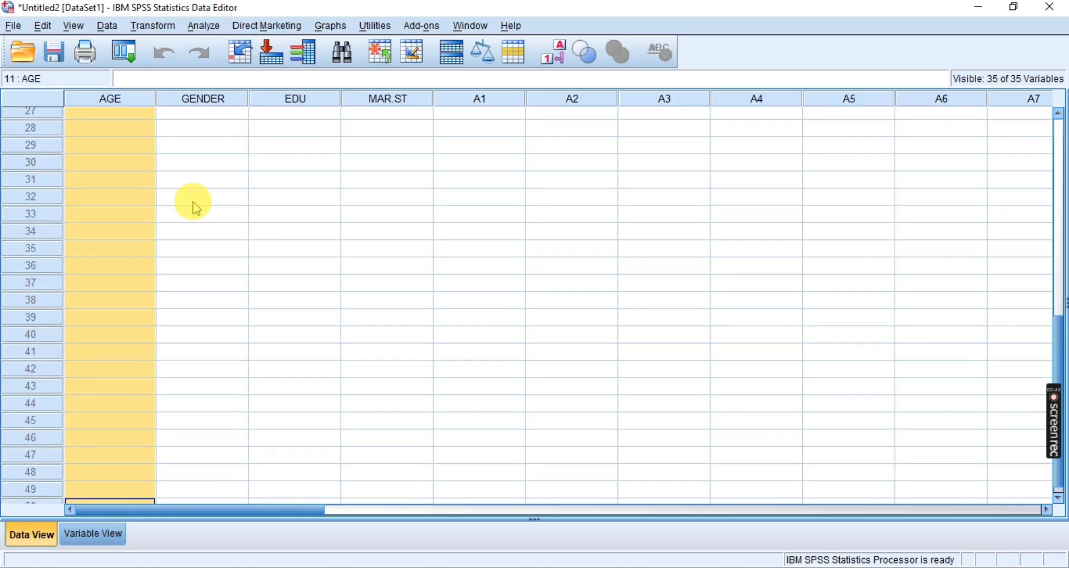
pyautogui.scroll(9, 186, 215)
pyautogui.click(325, 424)
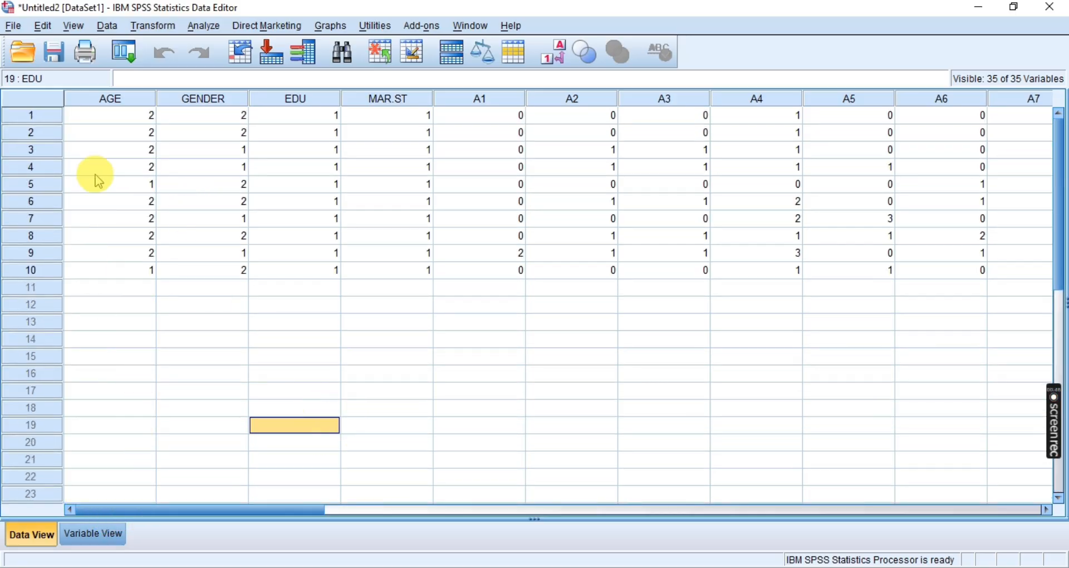
pyautogui.click(108, 99)
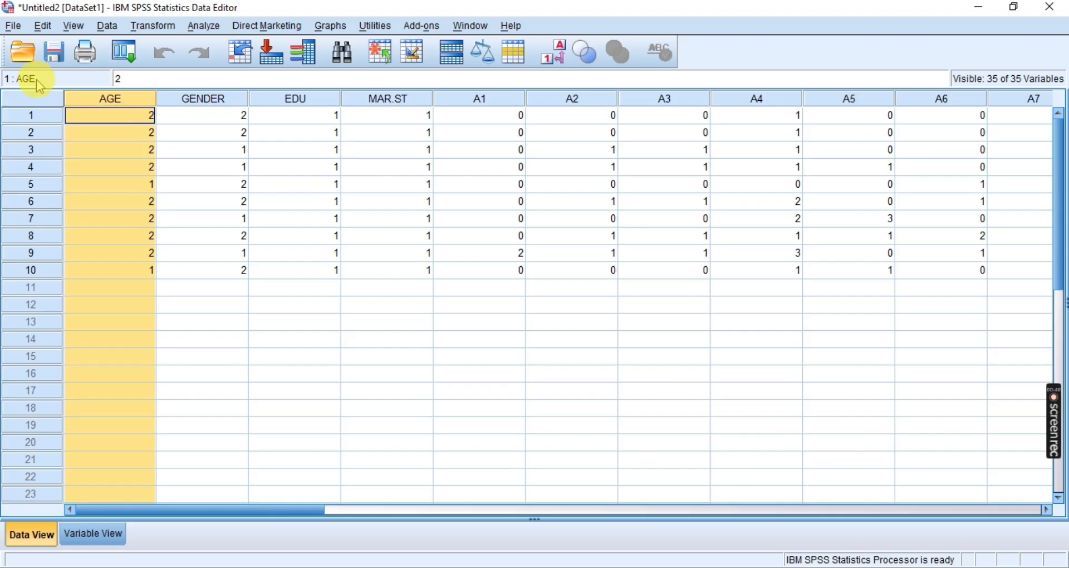
pyautogui.click(203, 184)
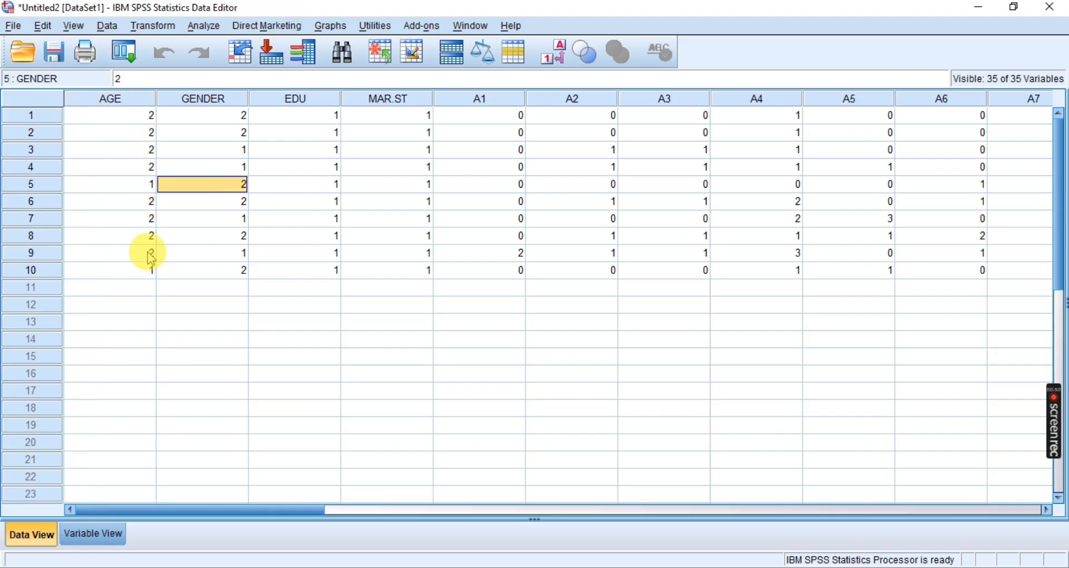
# Return to the variable definitions in Variable View and select the AGE variable's name
pyautogui.click(96, 533)
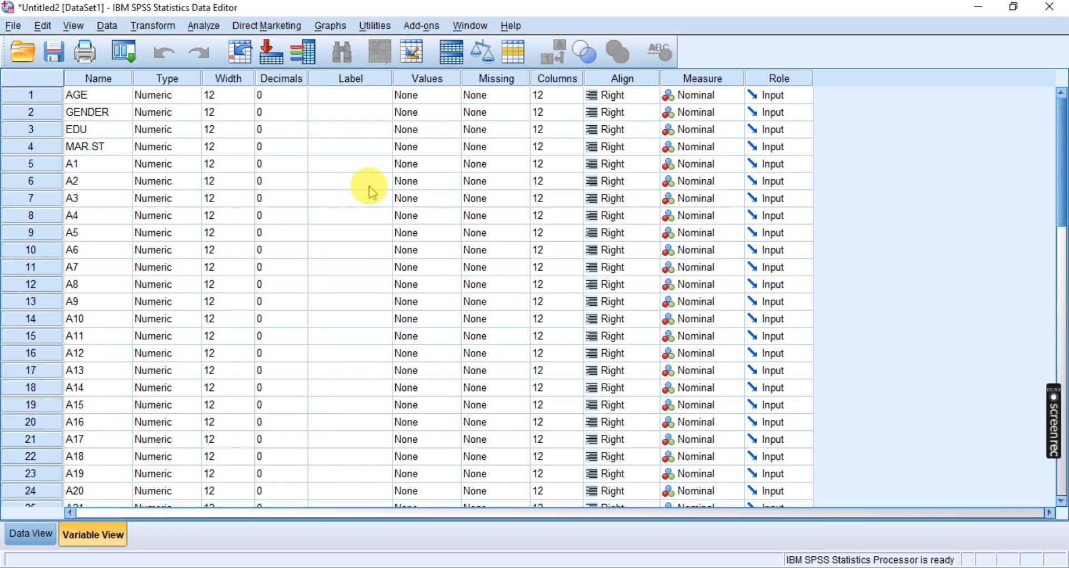
pyautogui.click(228, 166)
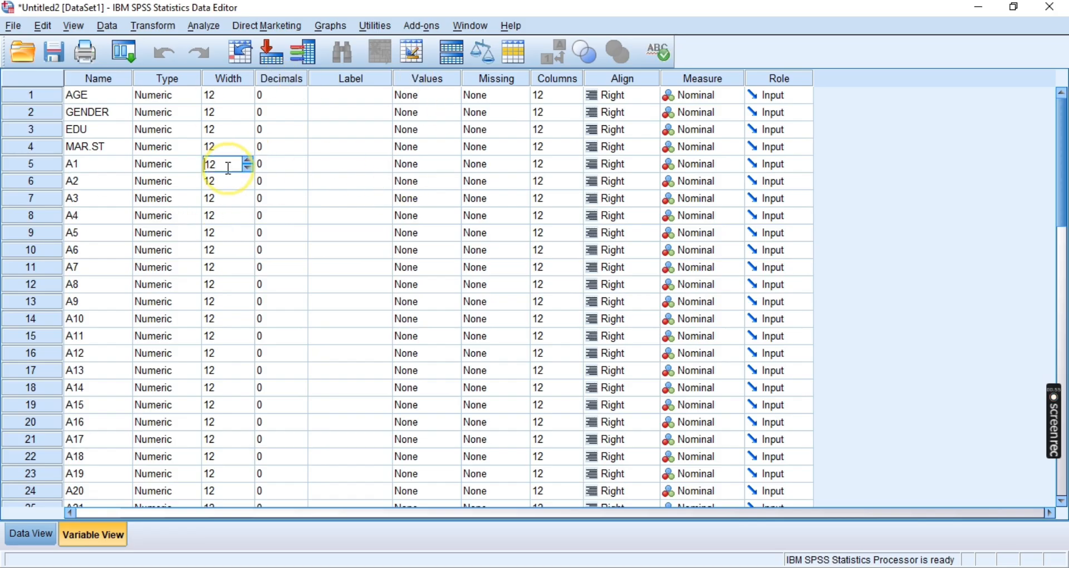
pyautogui.click(78, 100)
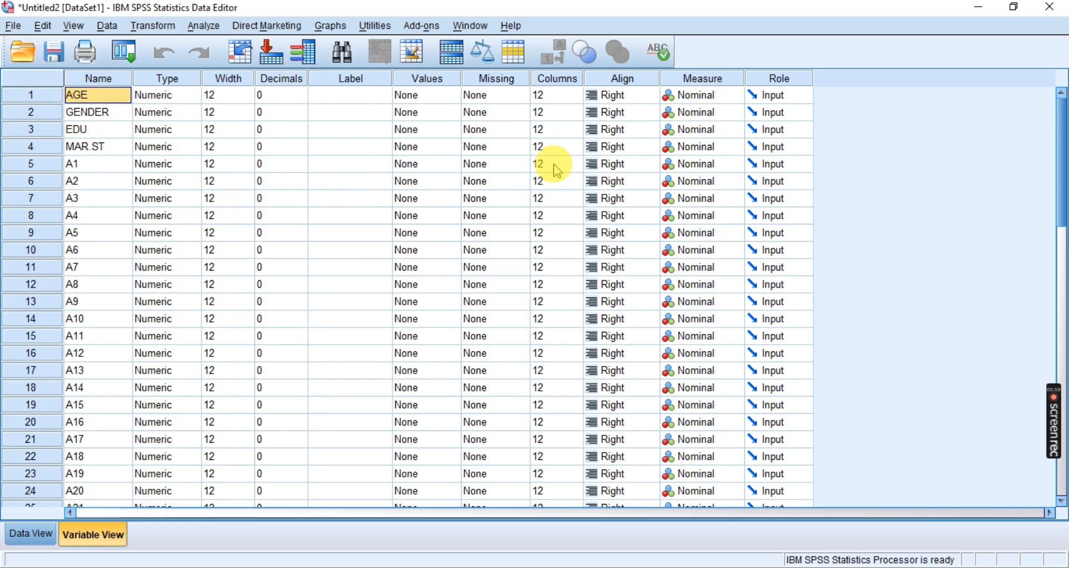
pyautogui.click(428, 96)
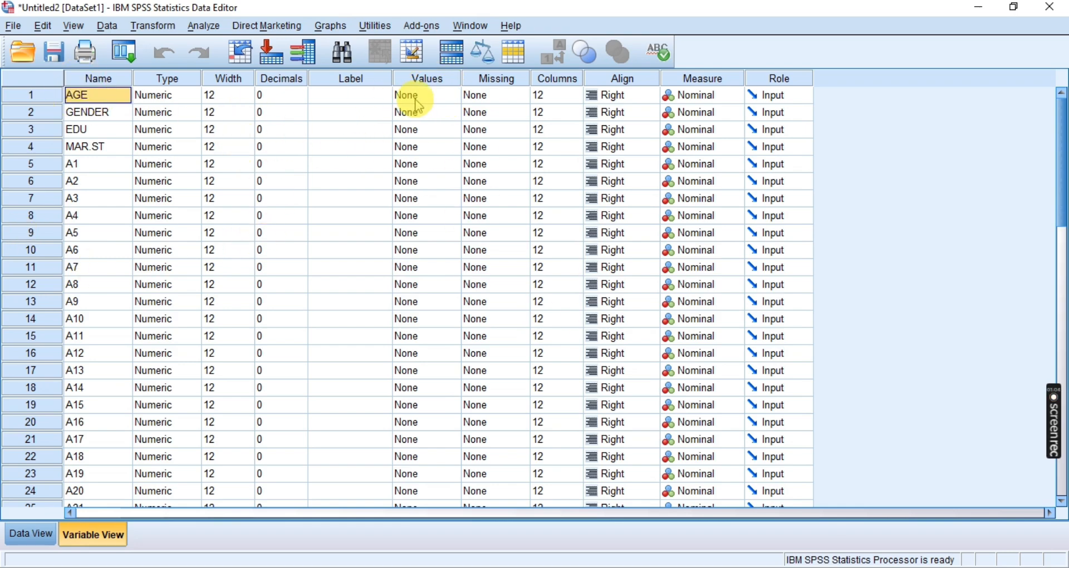
pyautogui.click(478, 94)
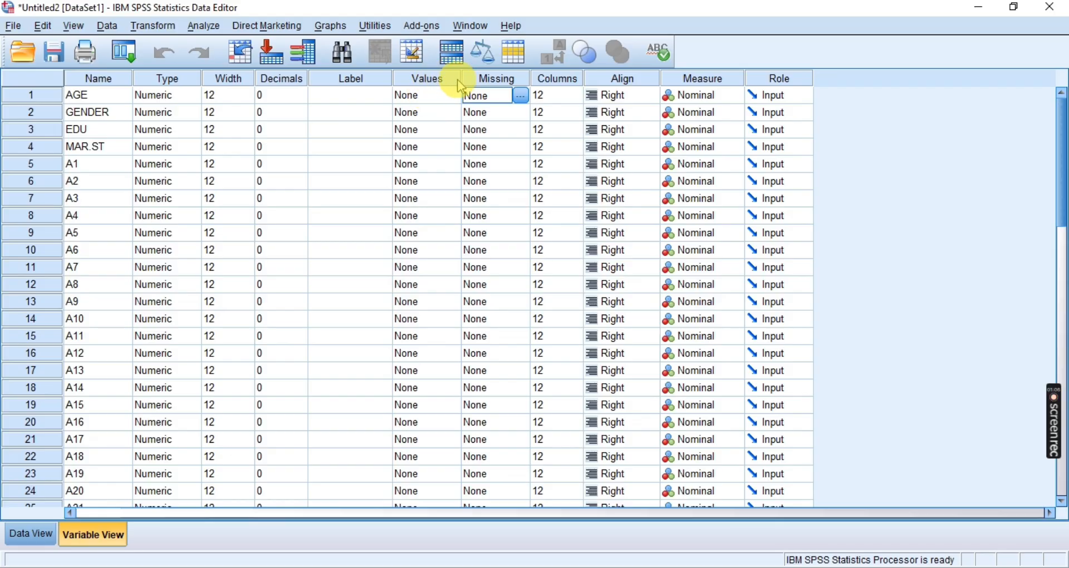
pyautogui.click(520, 96)
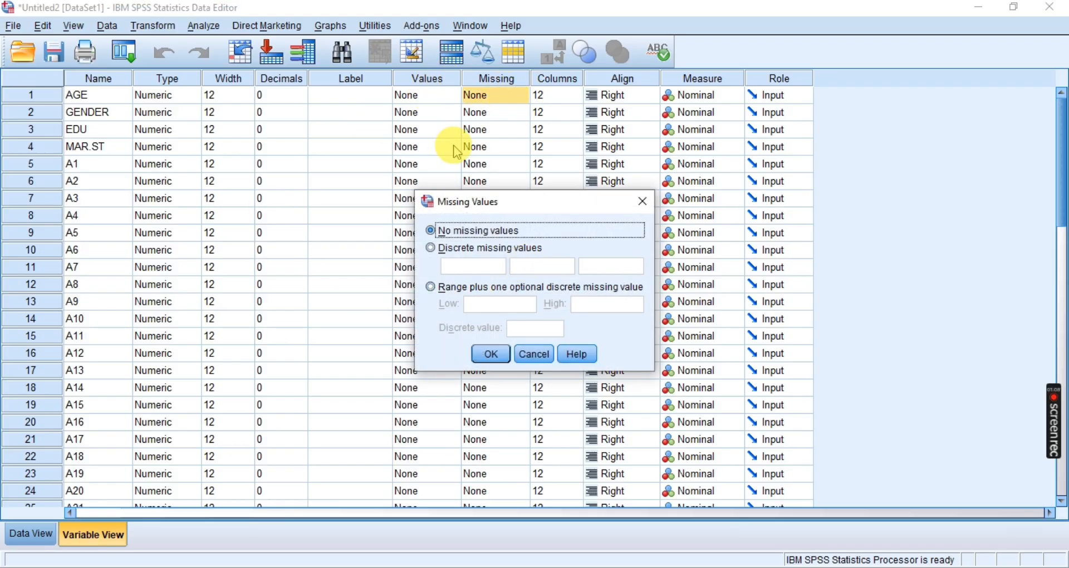
pyautogui.click(641, 201)
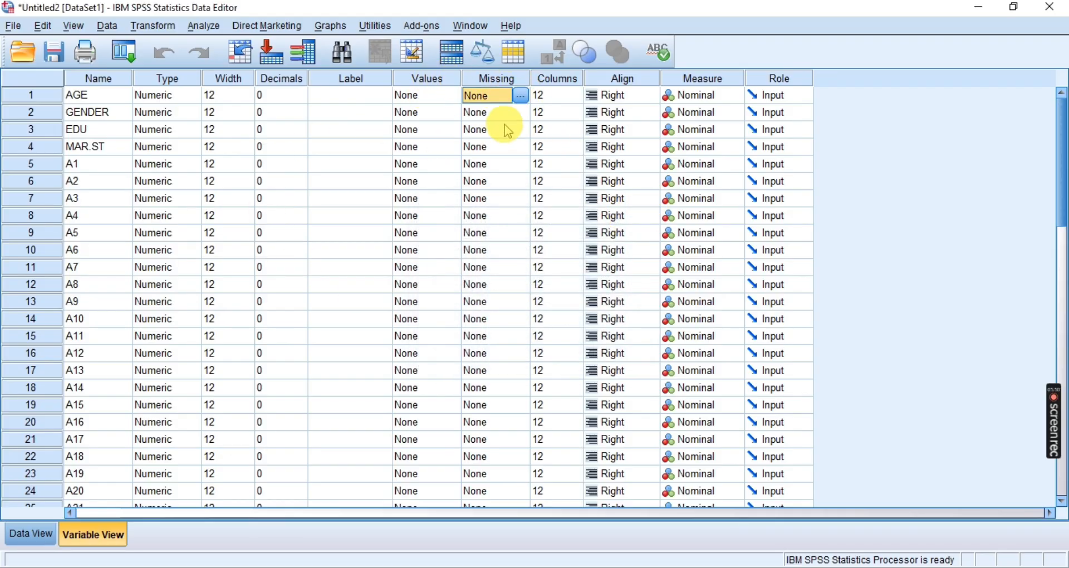
# Inspect the Value Labels dialog for the AGE variable and close it without entering any labels
pyautogui.click(436, 79)
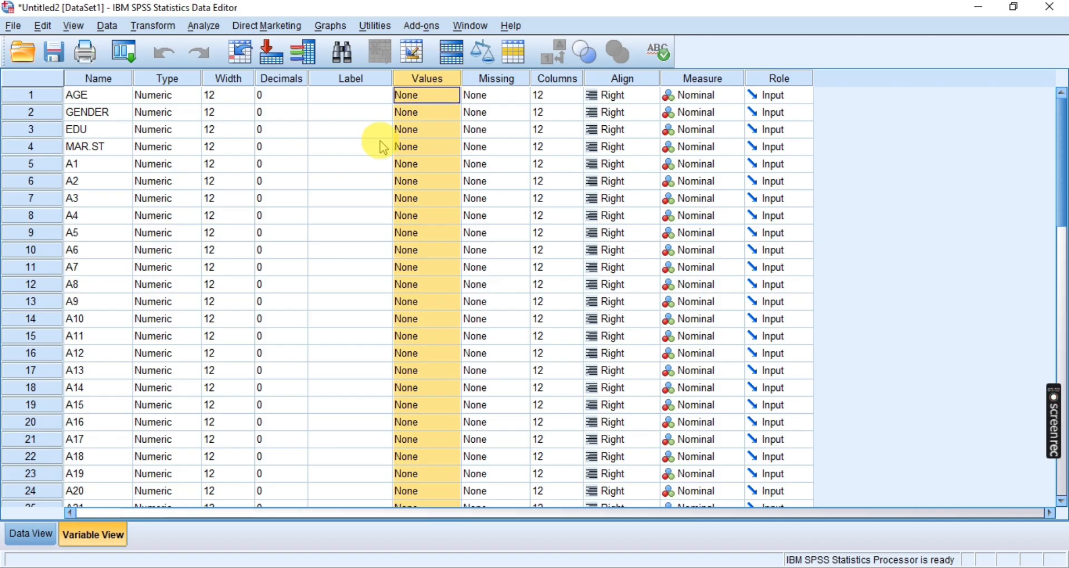
pyautogui.click(383, 148)
pyautogui.click(432, 93)
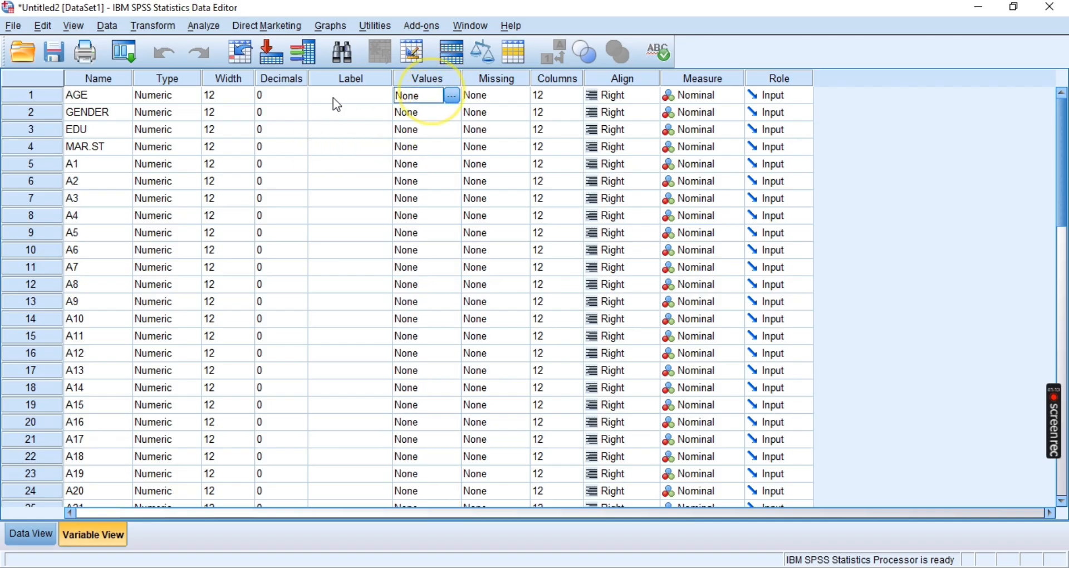
pyautogui.click(452, 96)
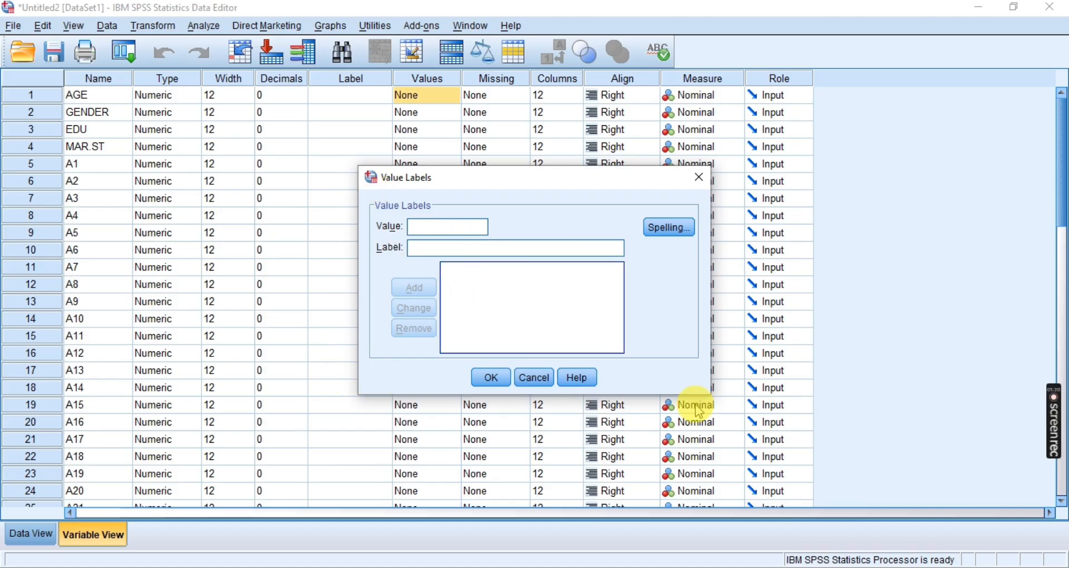
pyautogui.moveTo(632, 180); pyautogui.dragTo(585, 186)
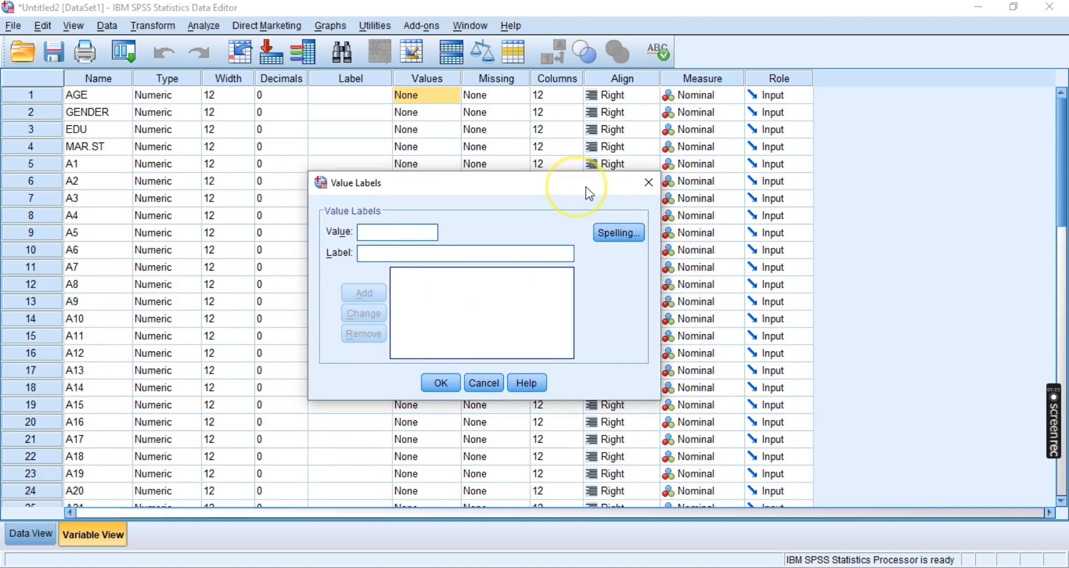
pyautogui.click(647, 183)
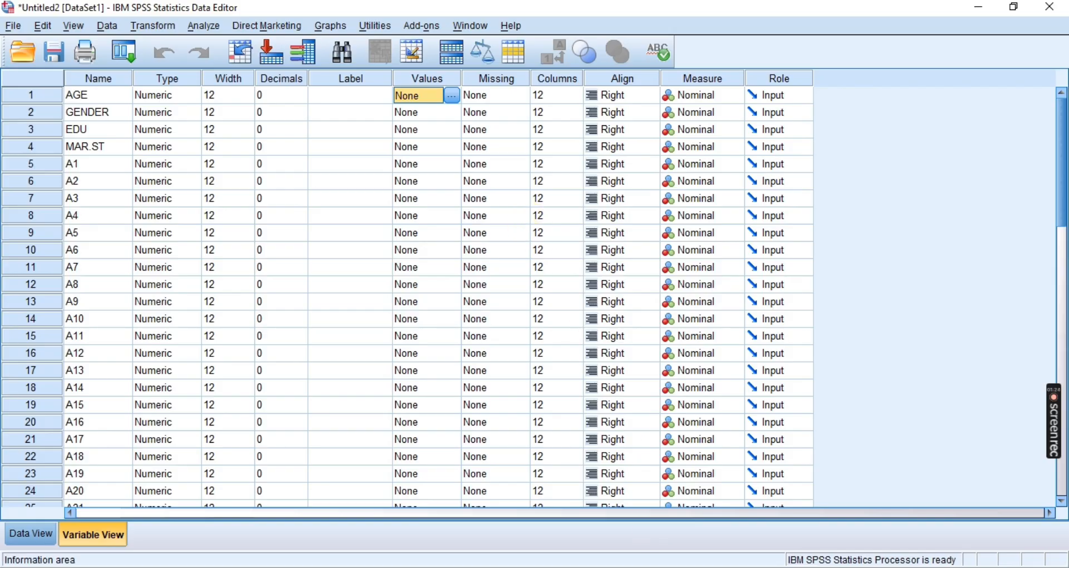
# Switch to the Photos app and examine the handwritten answer codes for the age categories in Demographics.jpg
pyautogui.hotkey('alt', 'Tab')
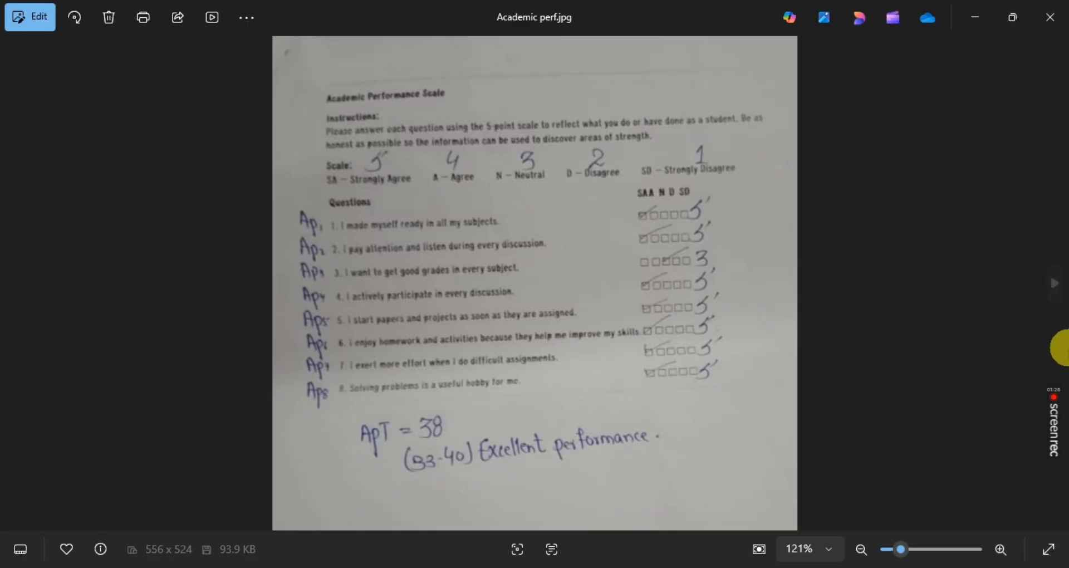
pyautogui.click(1053, 282)
pyautogui.click(1056, 285)
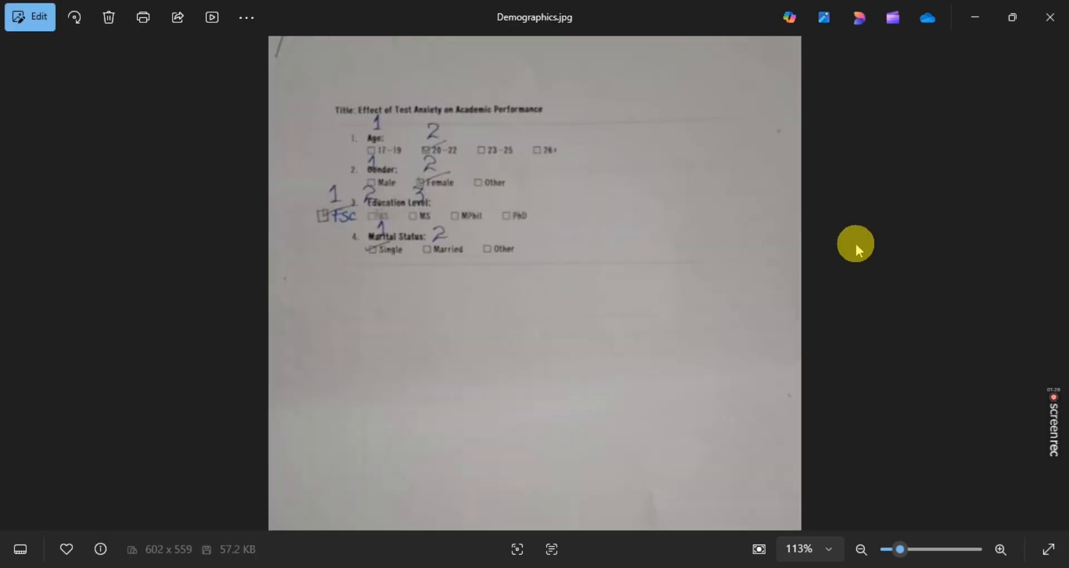
pyautogui.moveTo(898, 549); pyautogui.dragTo(908, 548)
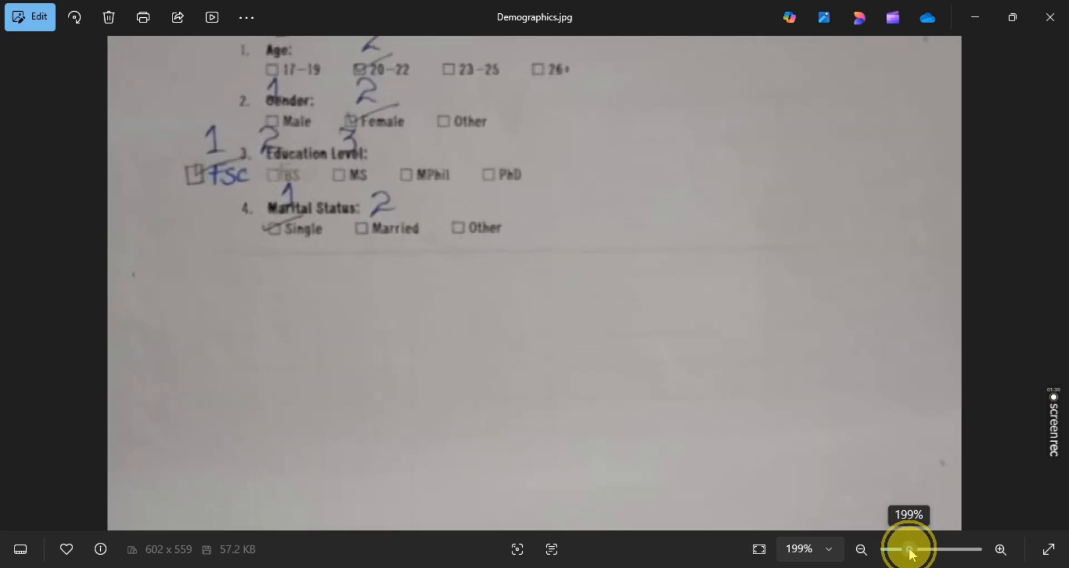
pyautogui.moveTo(366, 133); pyautogui.dragTo(389, 289)
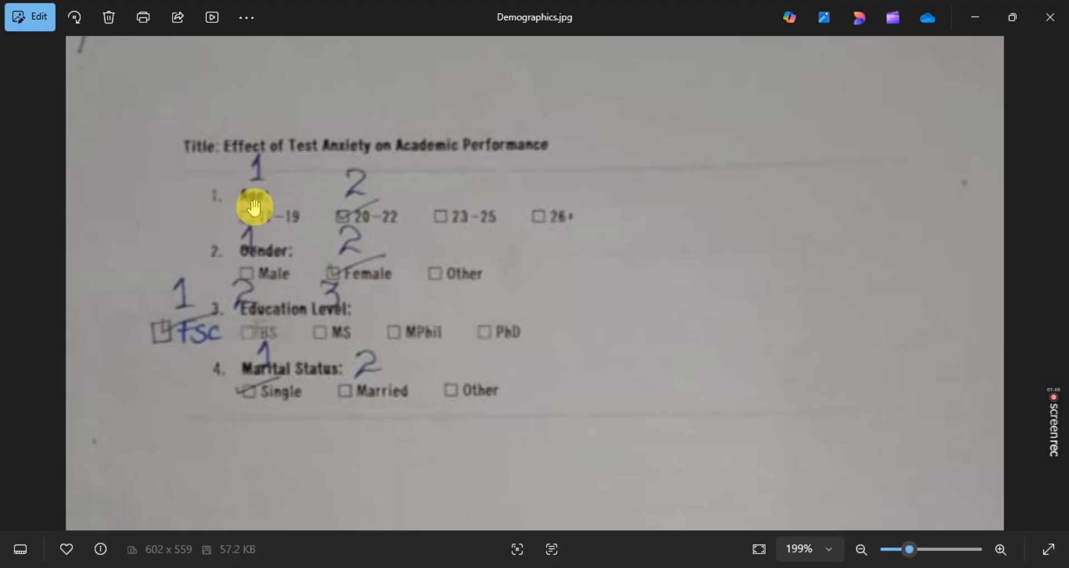
pyautogui.moveTo(289, 227); pyautogui.dragTo(270, 219)
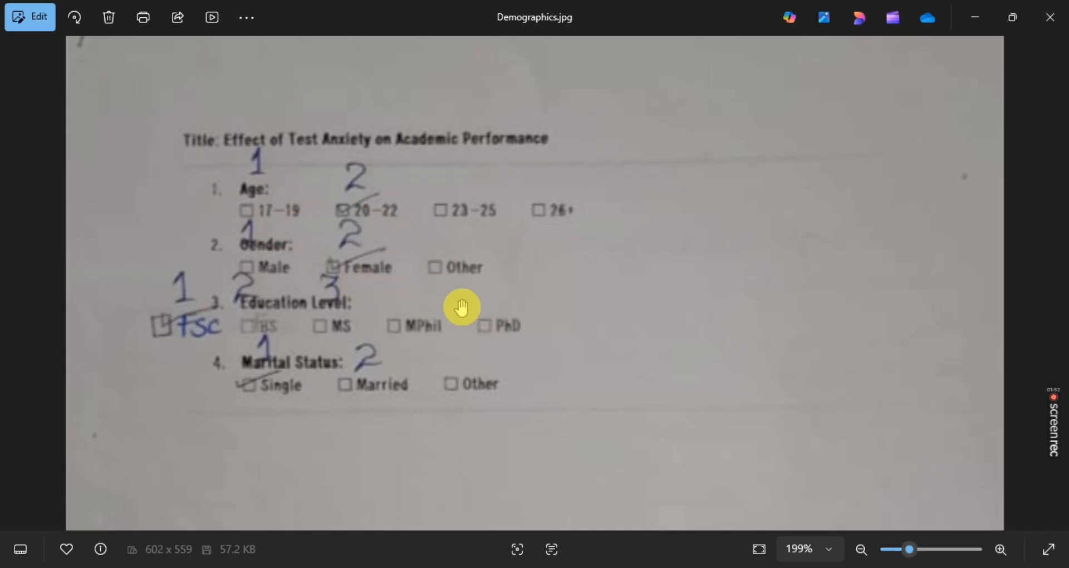
# Return to the SPSS dataset and add the value label 1 = "17-19 YEARS" to the AGE variable
pyautogui.moveTo(627, 567)
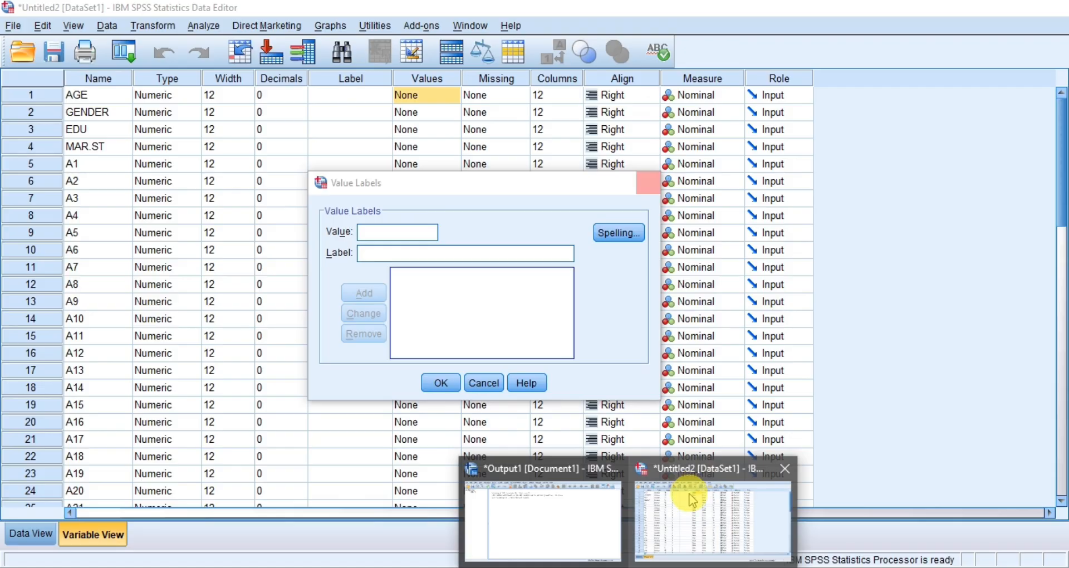
pyautogui.click(717, 522)
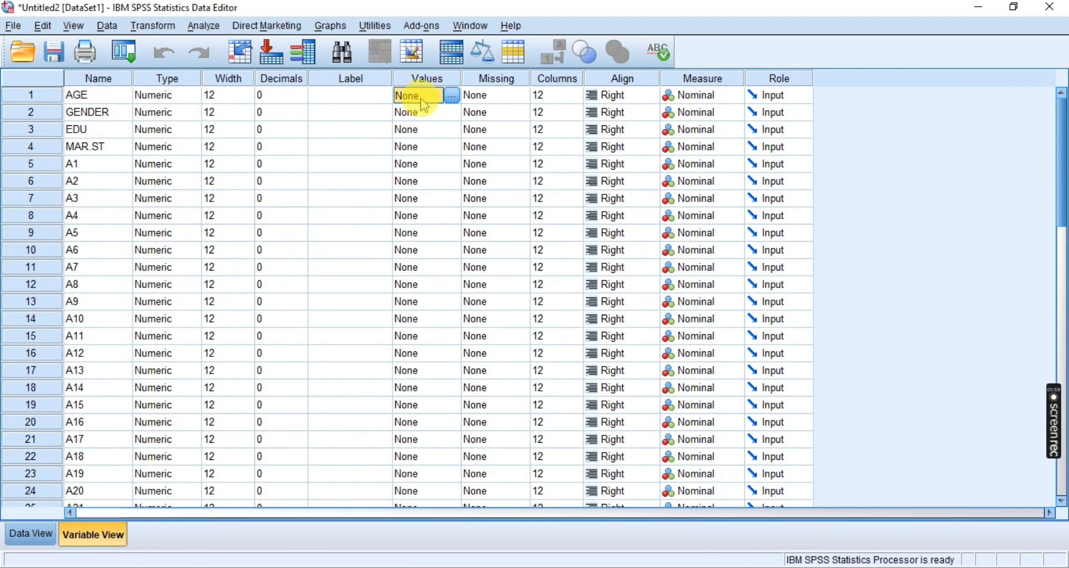
pyautogui.click(445, 96)
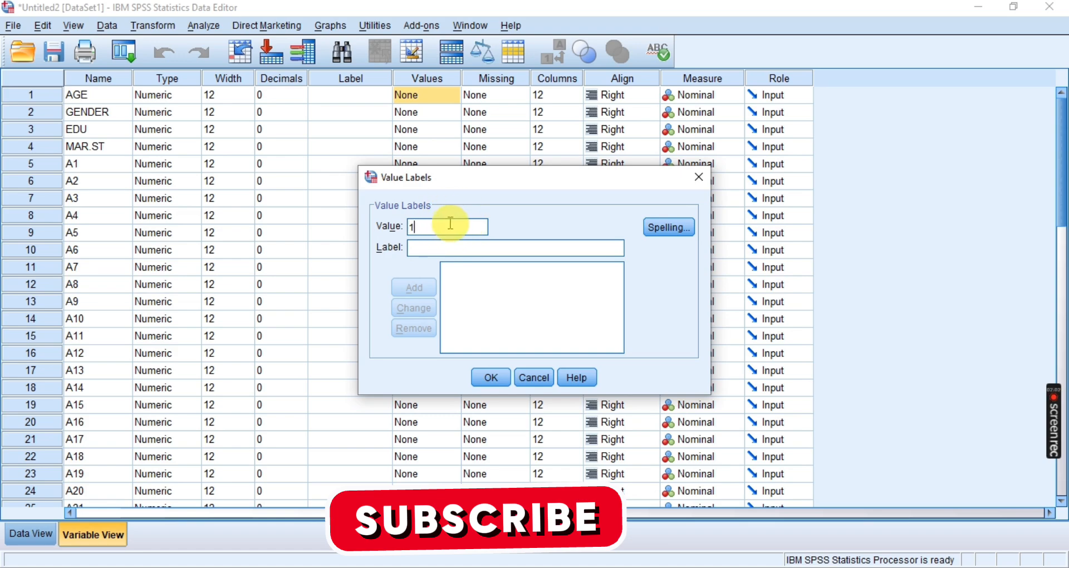
pyautogui.click(429, 259)
pyautogui.write('17-19 Y')
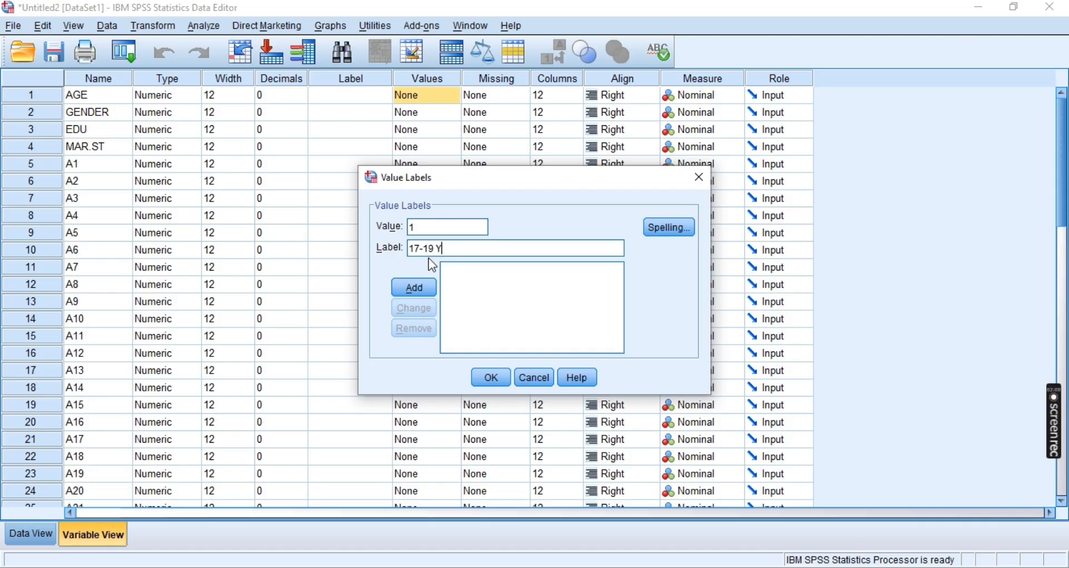
pyautogui.write('EARS')
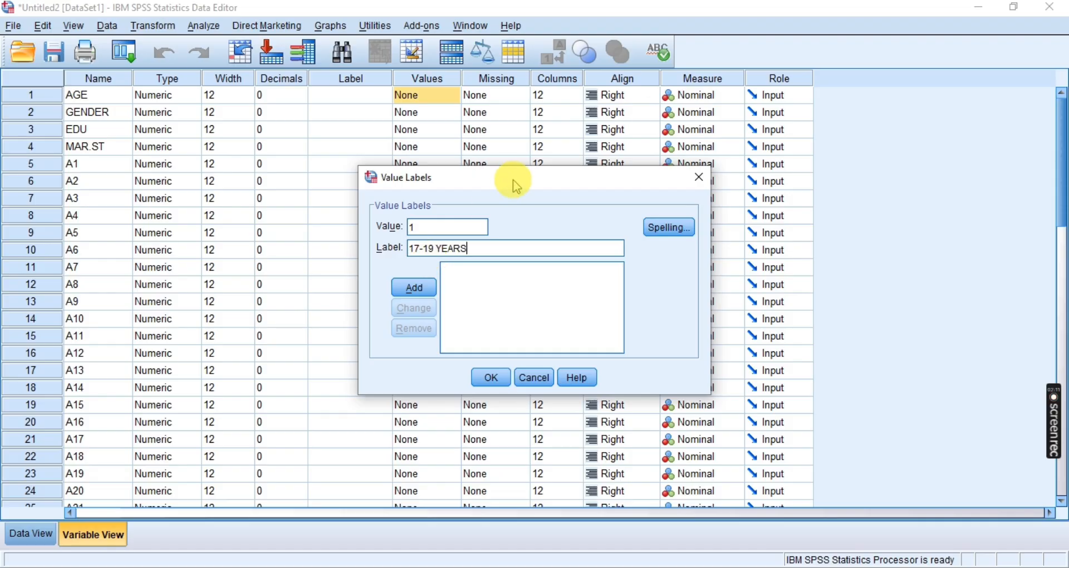
pyautogui.click(415, 287)
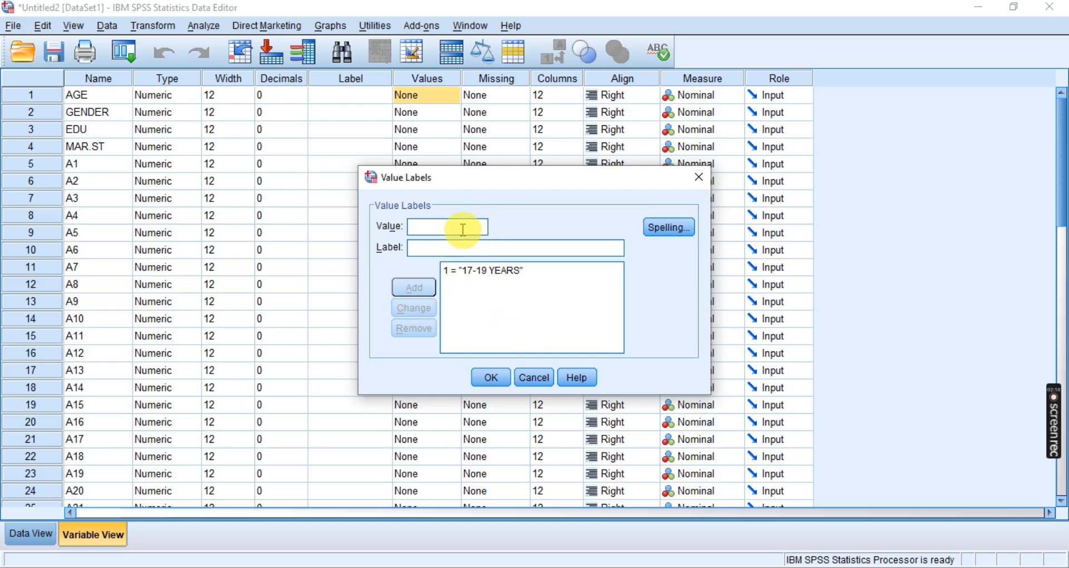
# Check the age categories in Demographics.jpg in Photos, then return to the SPSS dataset and add the value label 2 = "20-22 YEARS" to AGE
pyautogui.hotkey('alt', 'Tab')
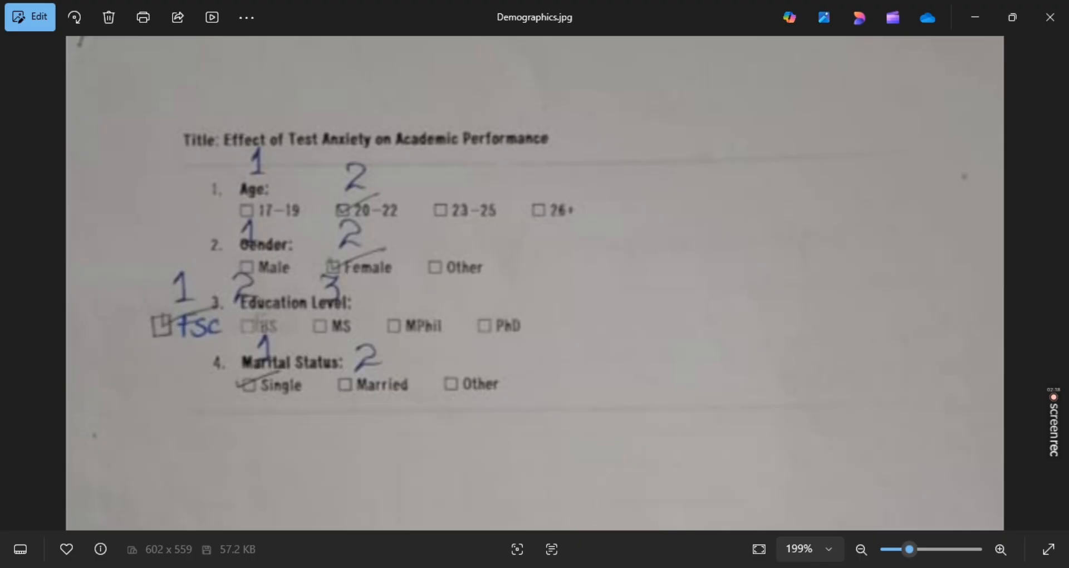
pyautogui.moveTo(627, 563)
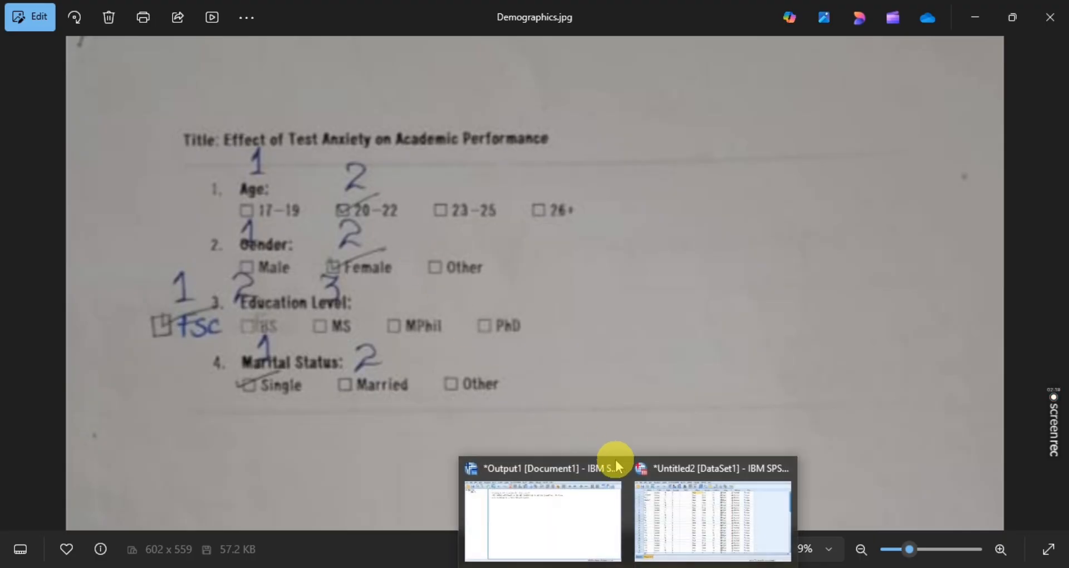
pyautogui.click(678, 520)
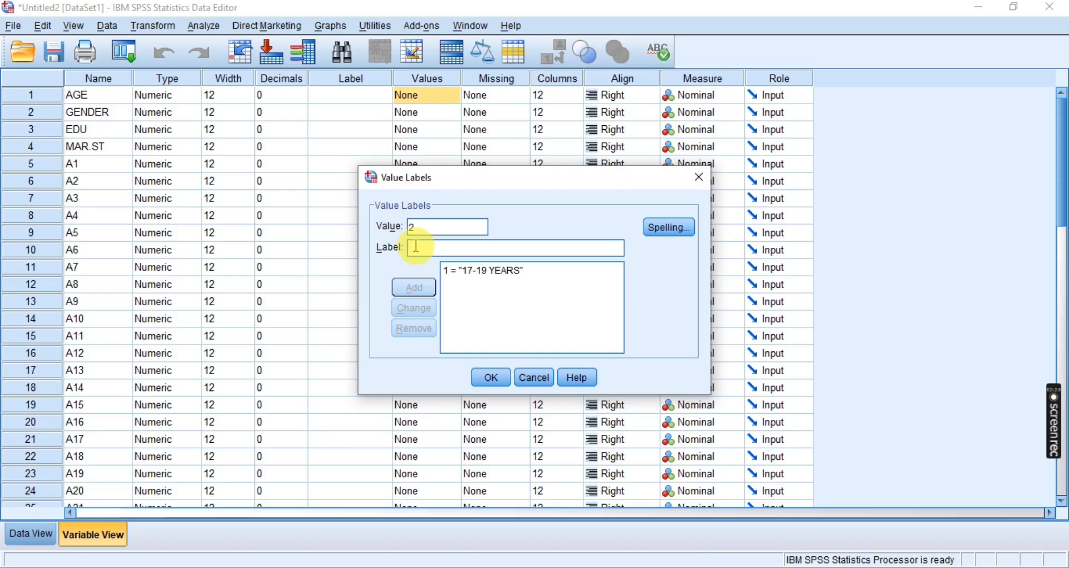
pyautogui.click(416, 246)
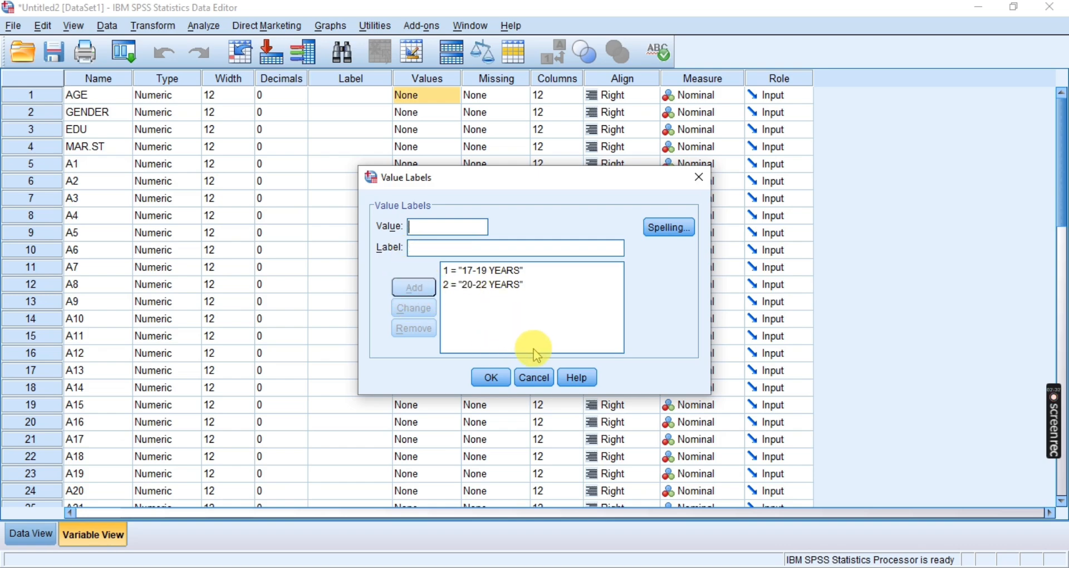
# Consult Demographics.jpg again in Photos, then return to the SPSS dataset and add the value label 3 = "23-25 YEARS" to AGE
pyautogui.hotkey('alt', 'Tab')
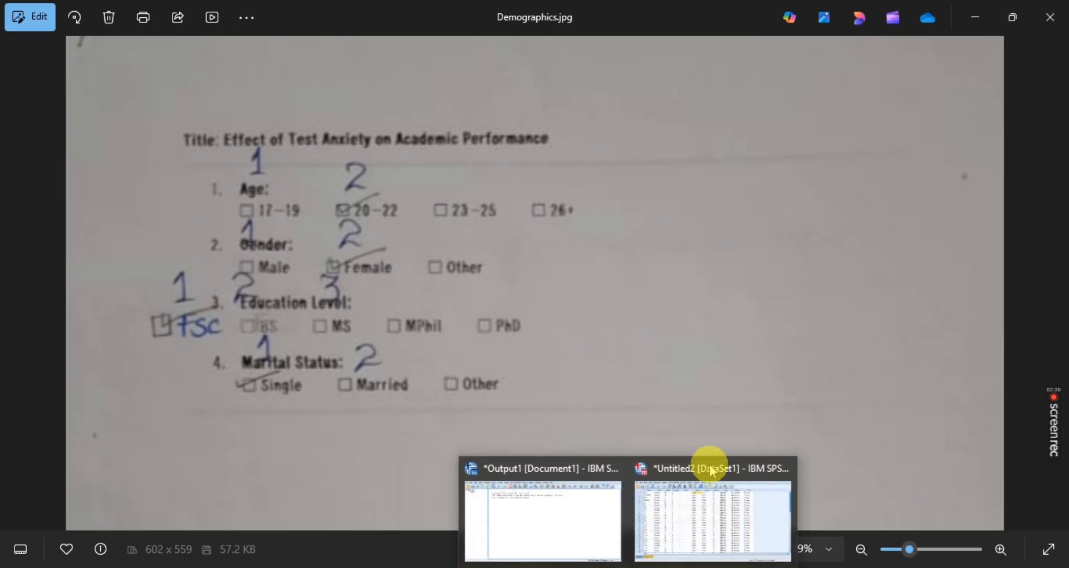
pyautogui.click(710, 501)
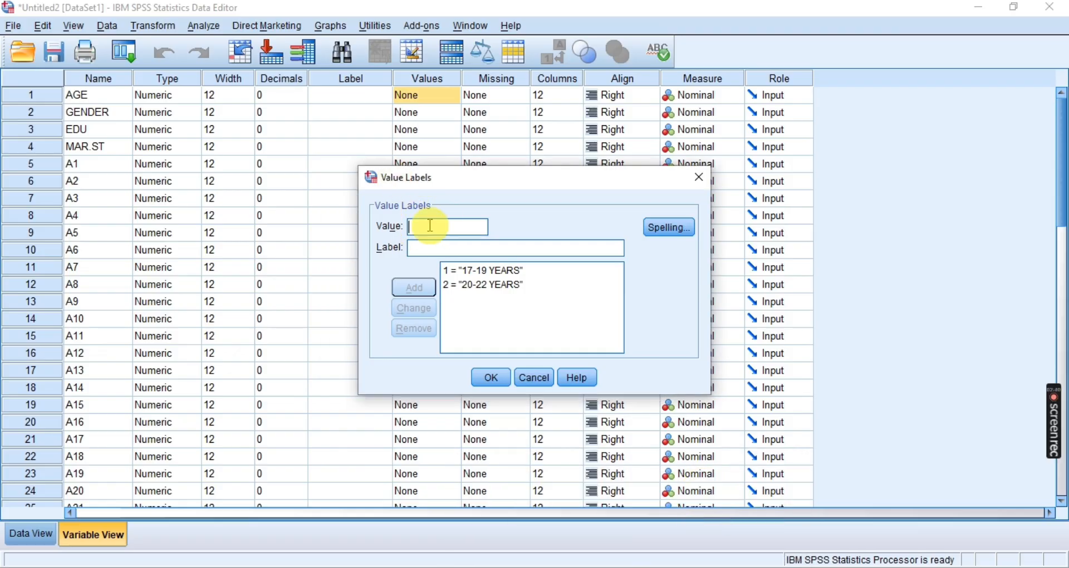
pyautogui.click(431, 227)
pyautogui.write('3')
pyautogui.click(454, 249)
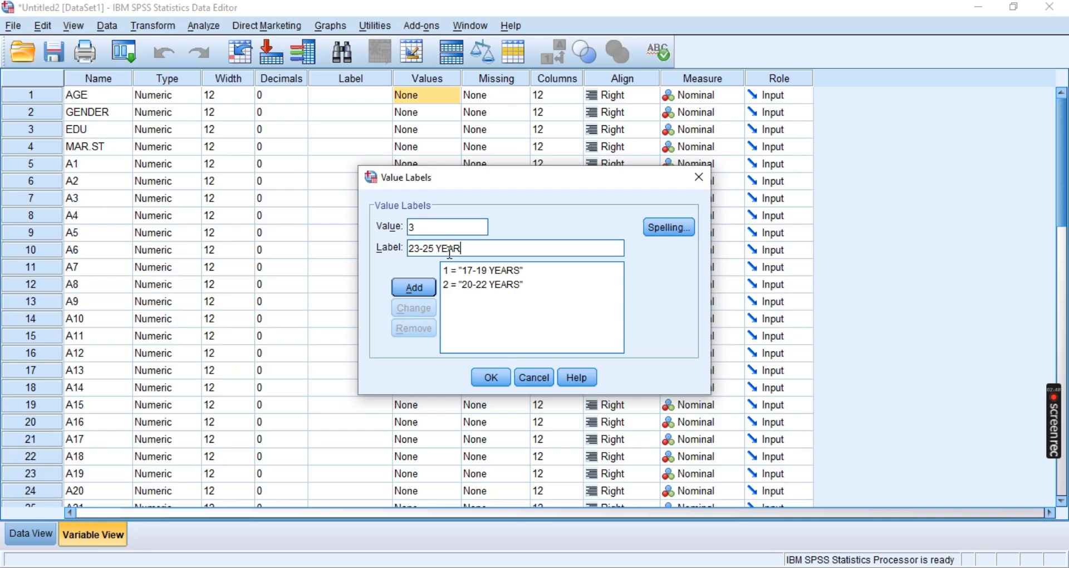
pyautogui.click(423, 288)
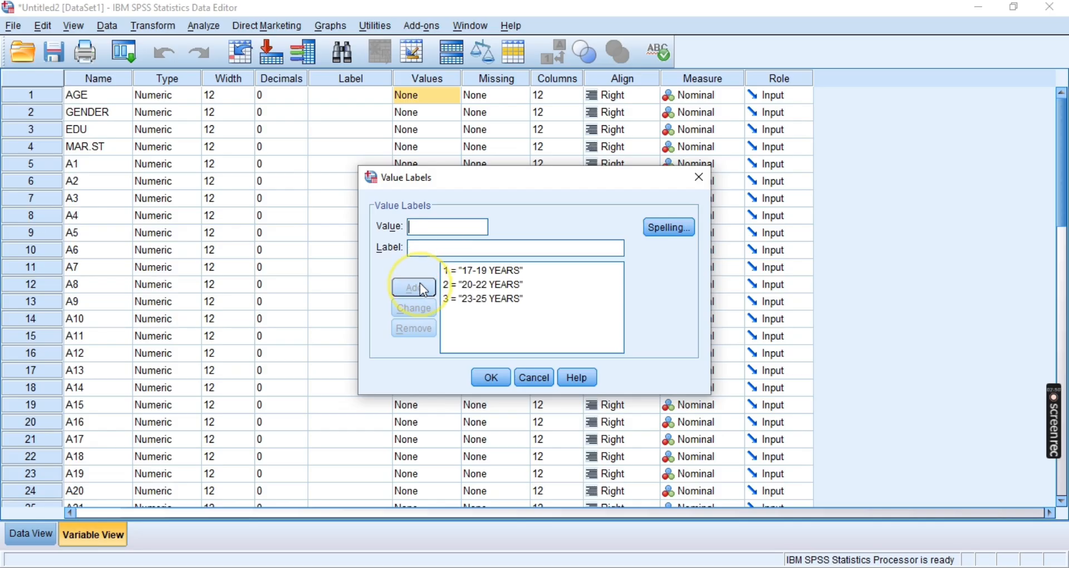
# Add the value label 4 = "26 + YEARS" to AGE, apply the labels, and reopen the dialog briefly to review them
pyautogui.click(440, 248)
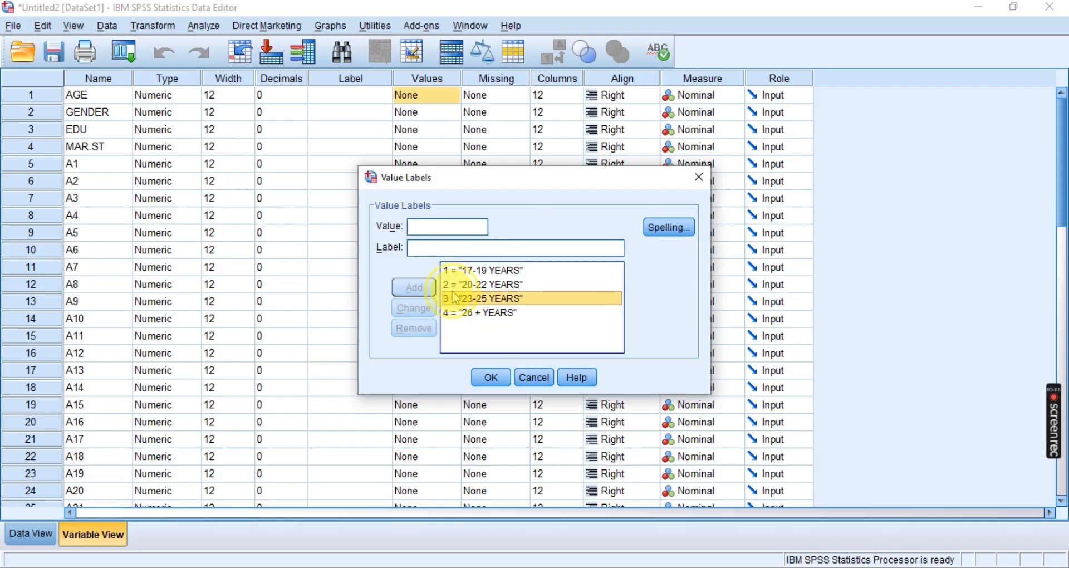
pyautogui.click(448, 271)
pyautogui.click(465, 285)
pyautogui.click(465, 298)
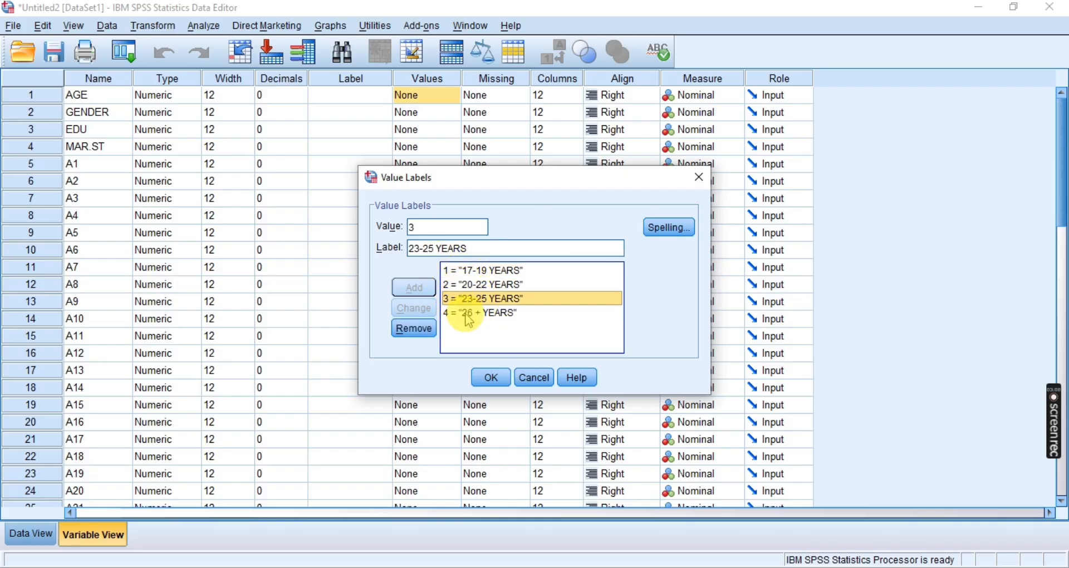
pyautogui.click(465, 312)
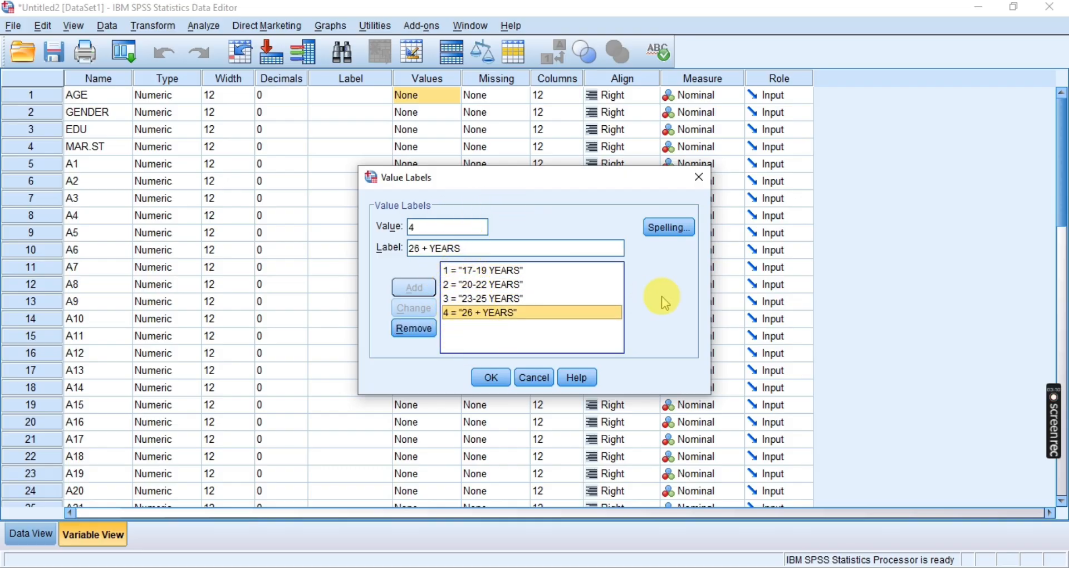
pyautogui.click(499, 377)
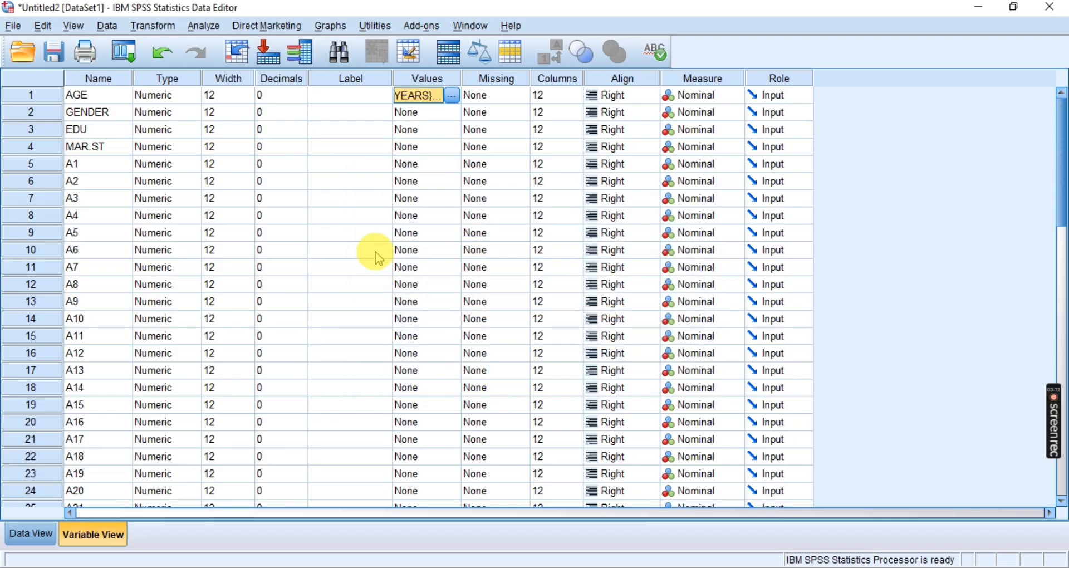
pyautogui.click(452, 96)
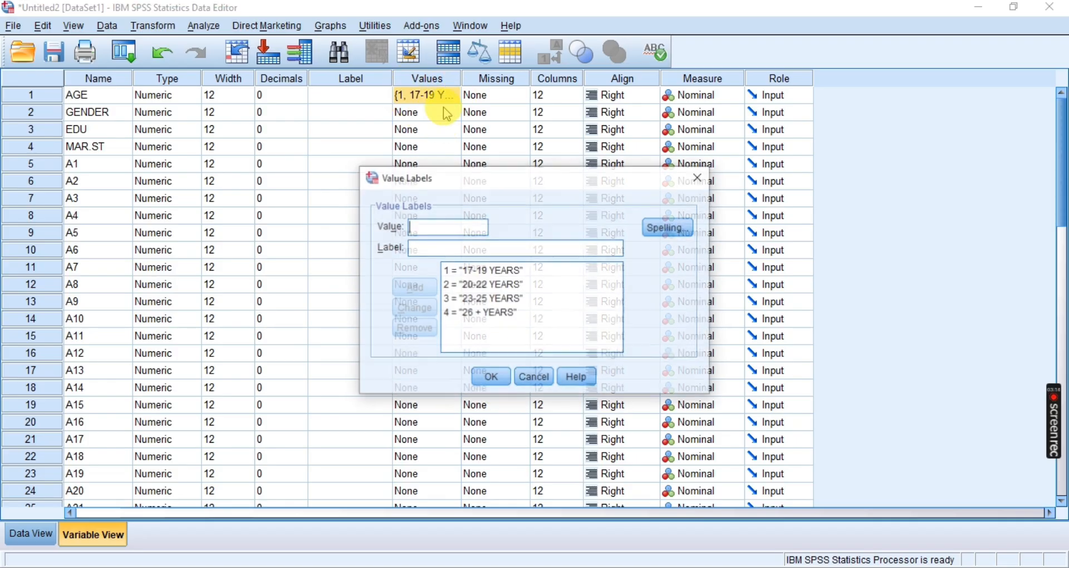
pyautogui.click(699, 177)
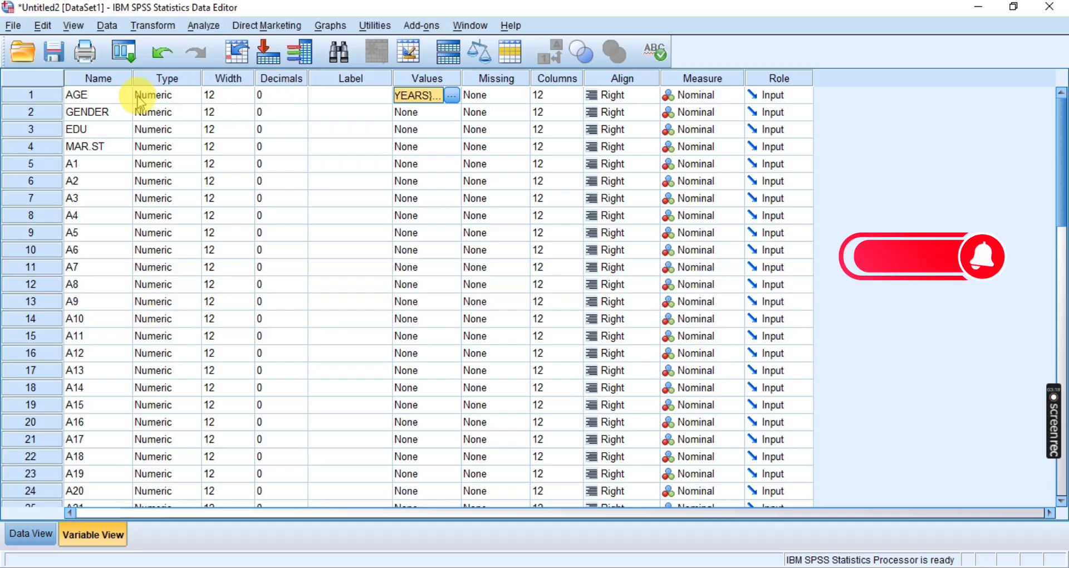
# Inspect the Variable Type settings of the GENDER variable and close the dialog without changes
pyautogui.click(91, 112)
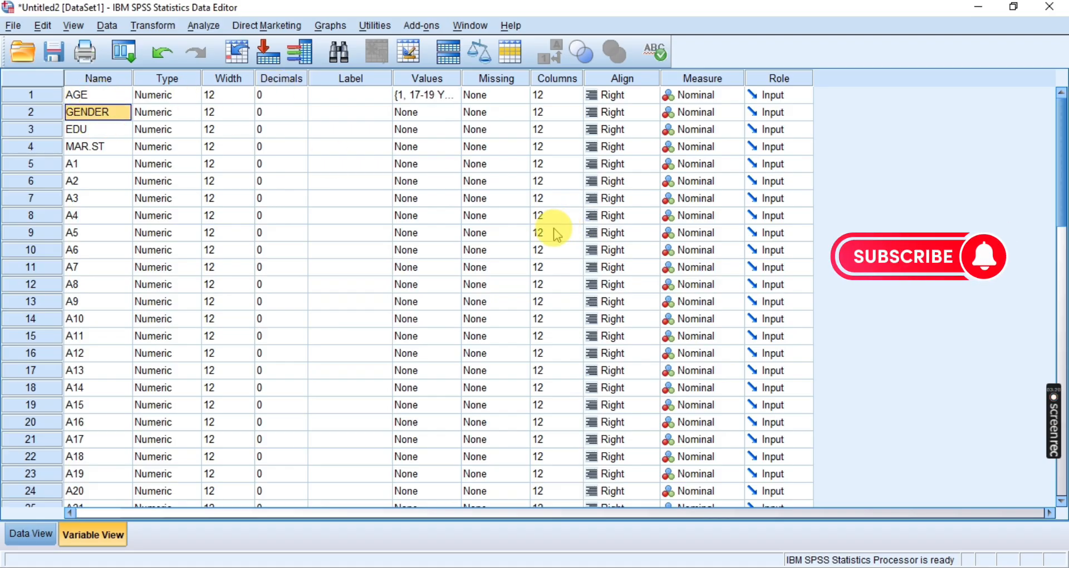
pyautogui.click(161, 114)
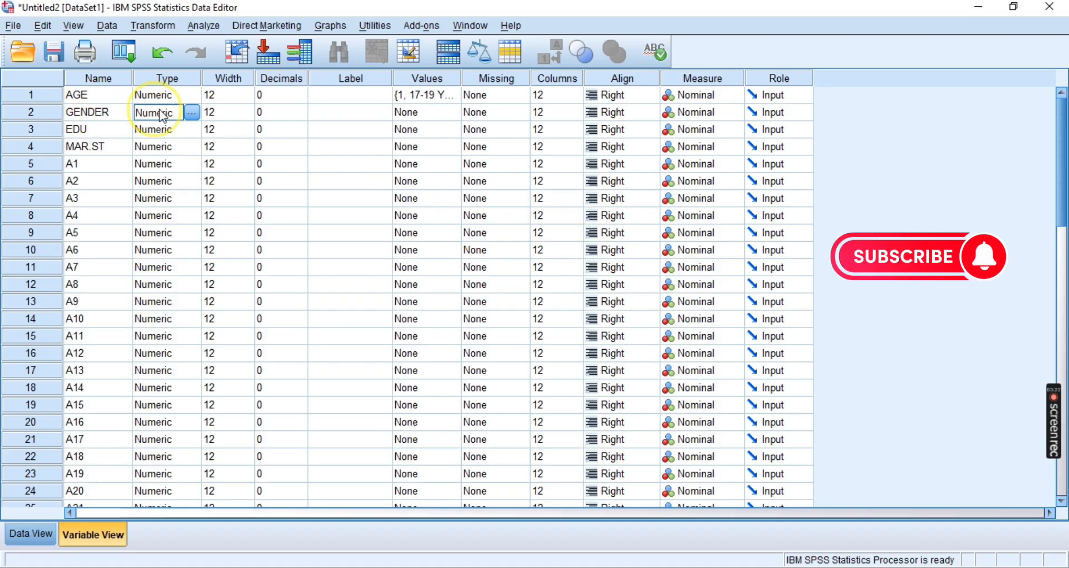
pyautogui.click(191, 113)
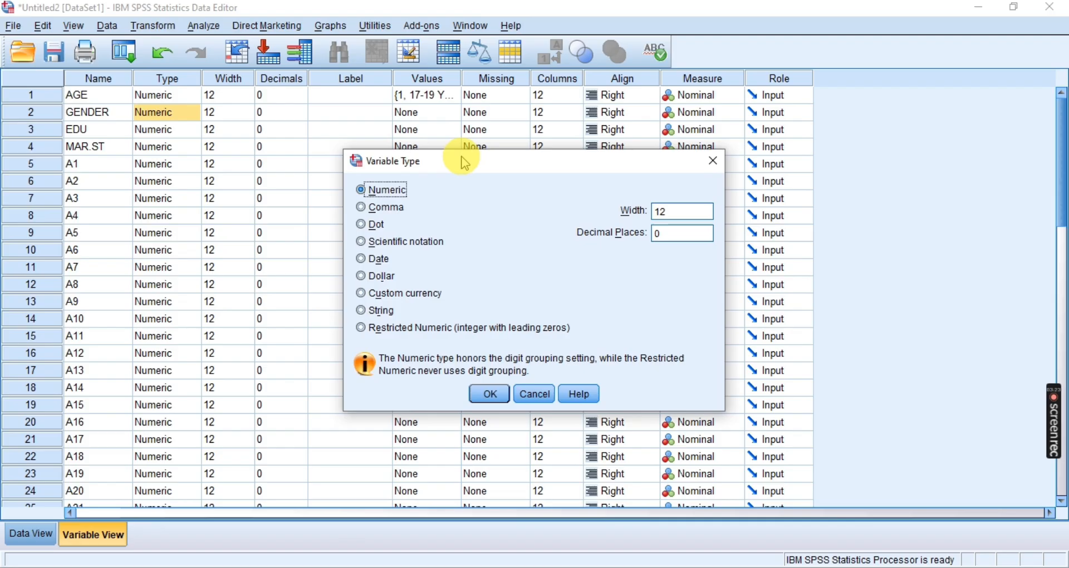
pyautogui.click(713, 165)
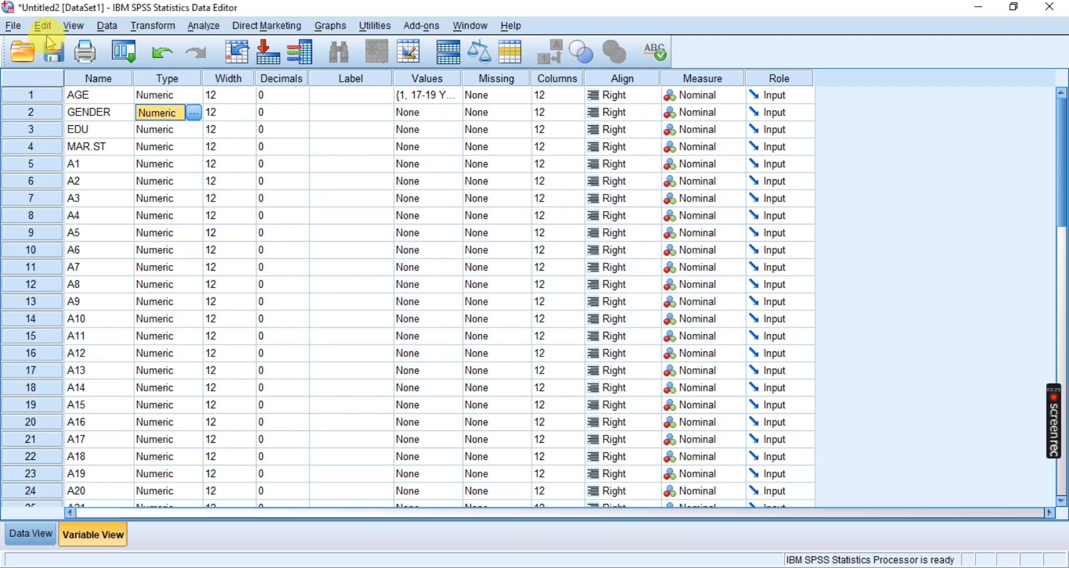
# Open the Value Labels dialog for GENDER and switch to Photos to read the gender codes in Demographics.jpg
pyautogui.click(89, 115)
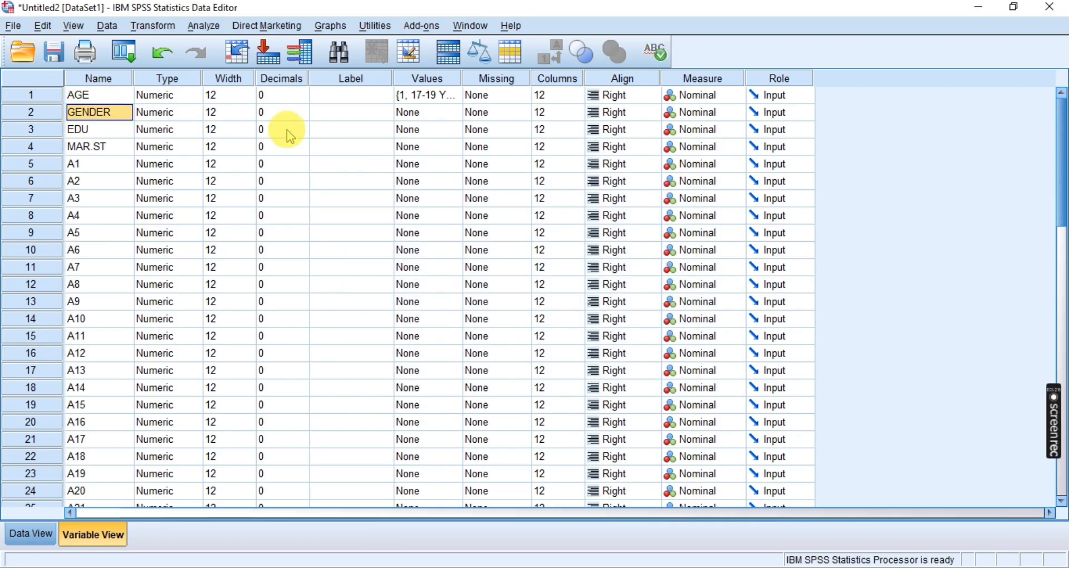
pyautogui.click(441, 116)
pyautogui.click(454, 112)
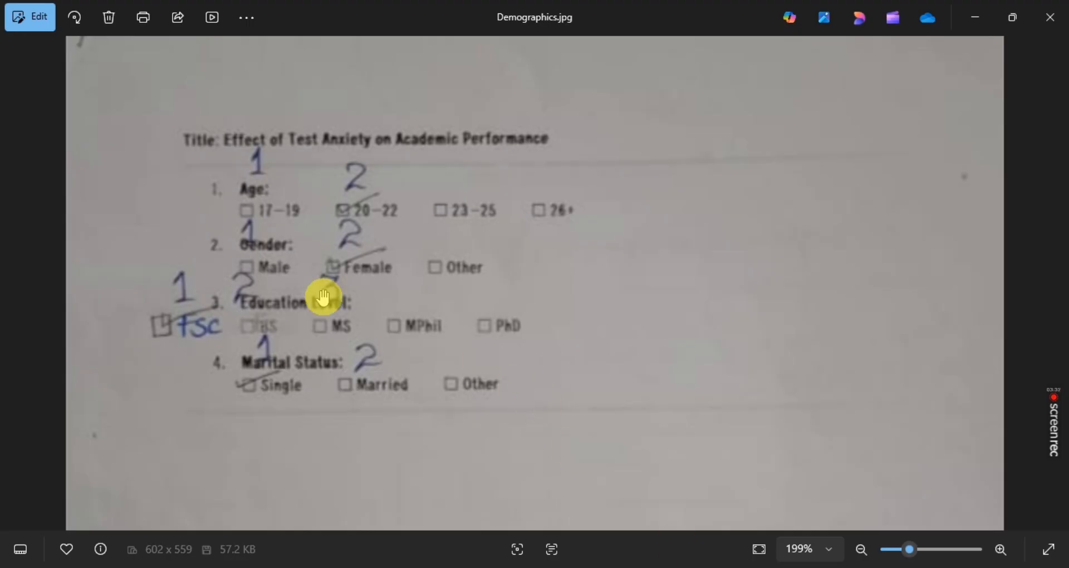
pyautogui.moveTo(272, 279); pyautogui.dragTo(285, 257)
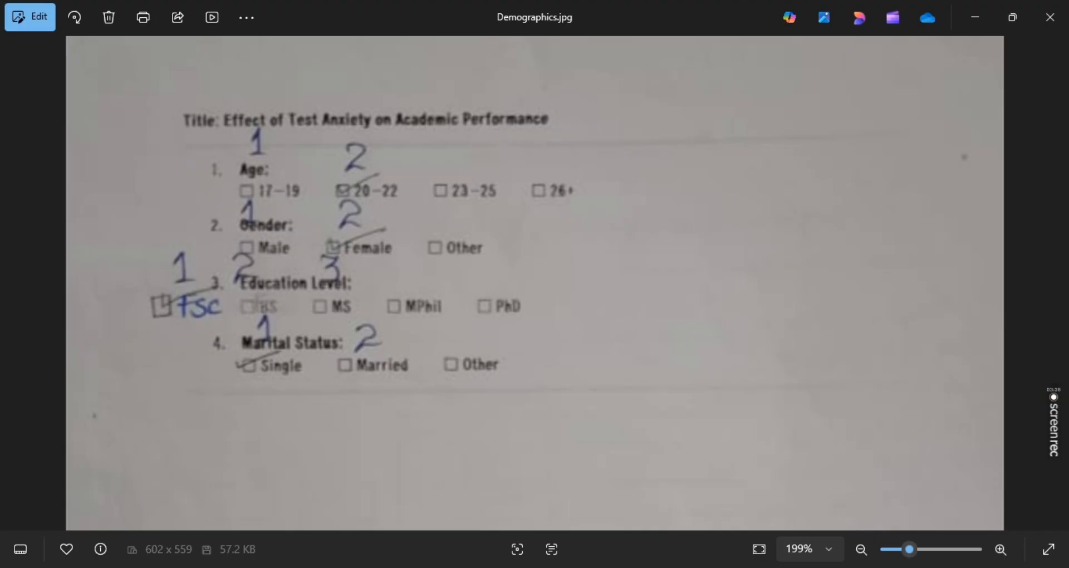
# Return to the SPSS dataset and add the value label 1 = "MALE" to the GENDER variable
pyautogui.moveTo(580, 539)
pyautogui.click(728, 477)
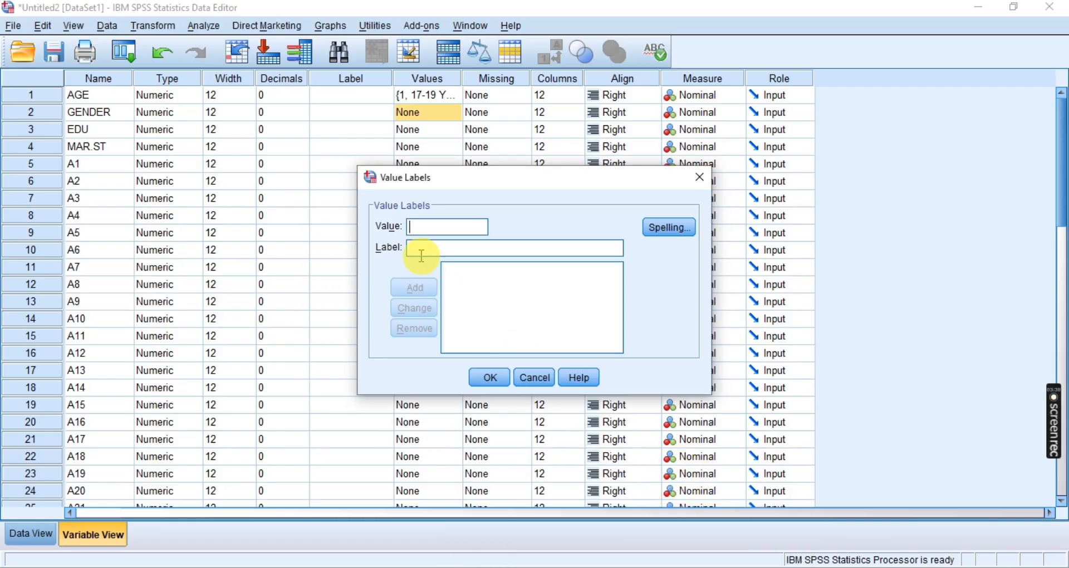
pyautogui.click(428, 231)
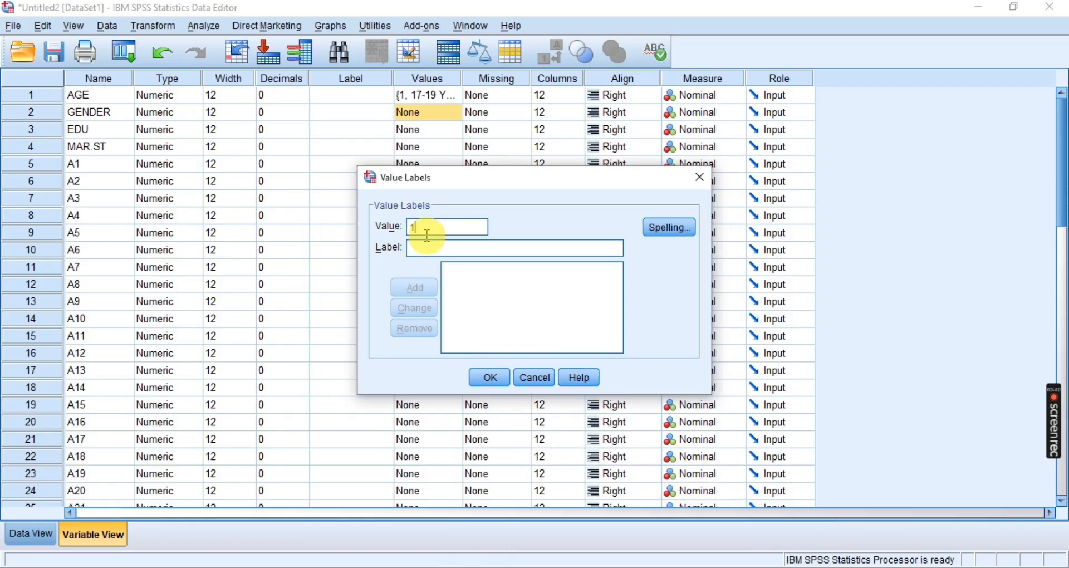
pyautogui.write('1')
pyautogui.click(423, 250)
pyautogui.write('MALE')
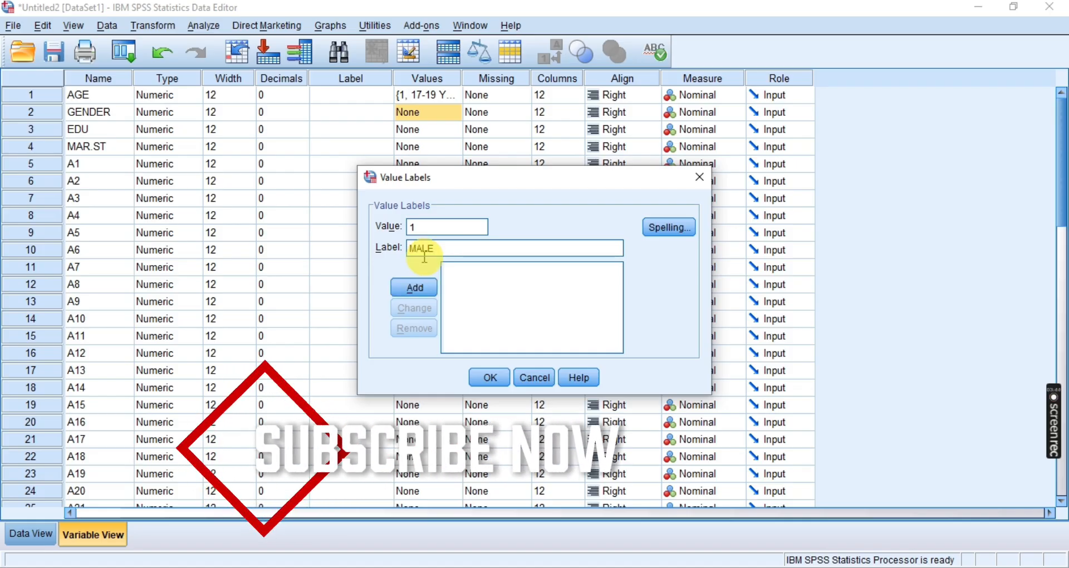
pyautogui.click(414, 286)
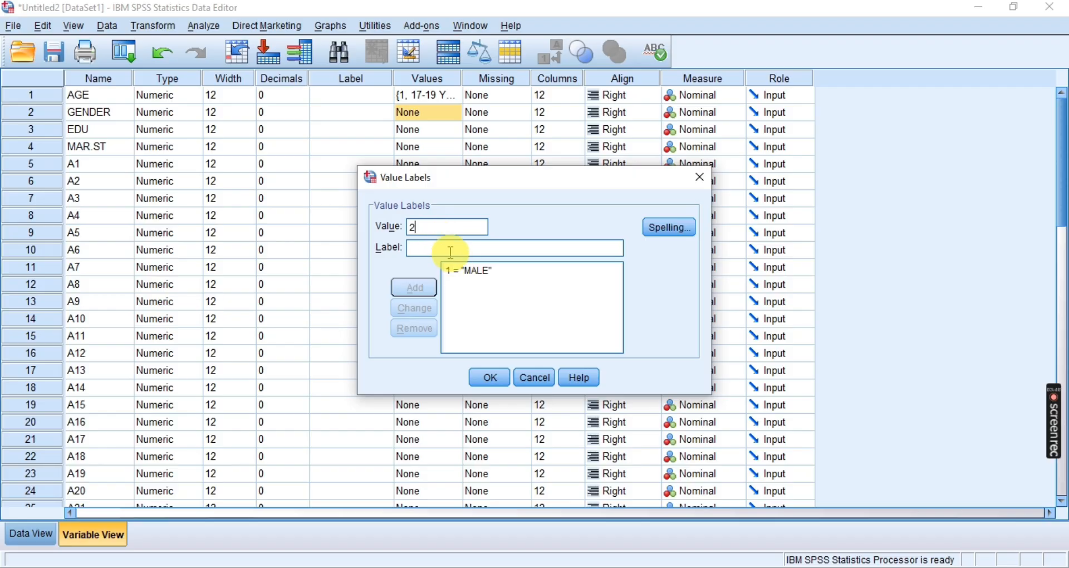
# Add the value label 2 = "FEMALE" to GENDER and apply the variable's labels
pyautogui.click(448, 250)
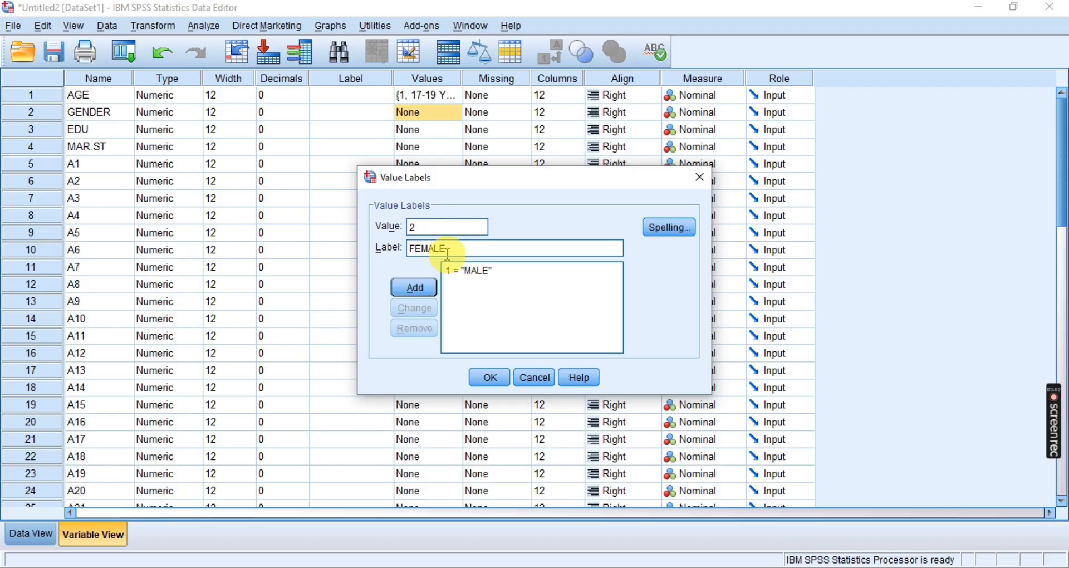
pyautogui.click(417, 288)
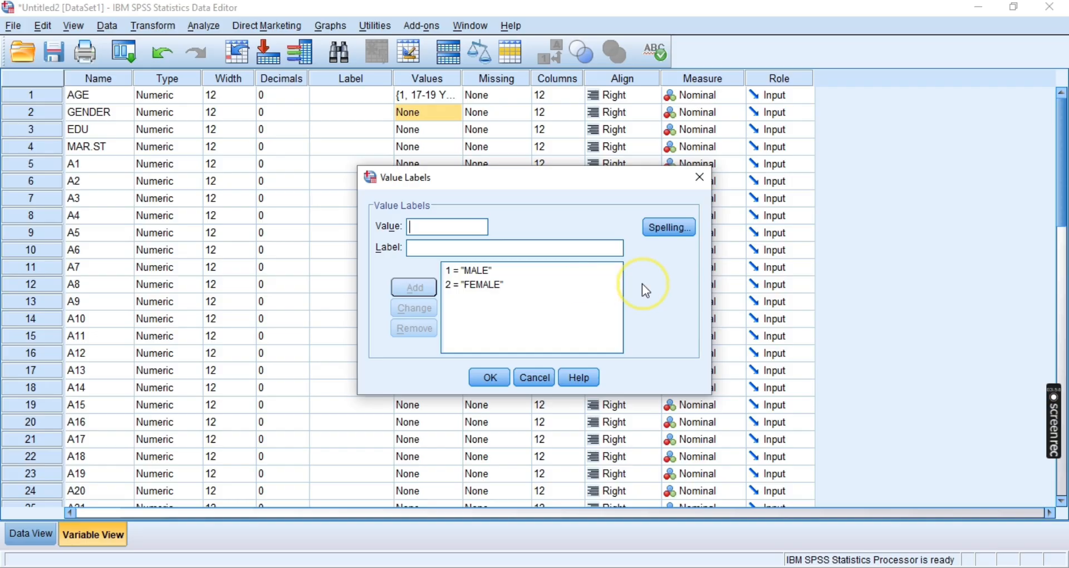
pyautogui.moveTo(489, 174)
pyautogui.mouseDown()
pyautogui.moveTo(530, 184)
pyautogui.moveTo(474, 186)
pyautogui.moveTo(499, 176)
pyautogui.mouseUp()
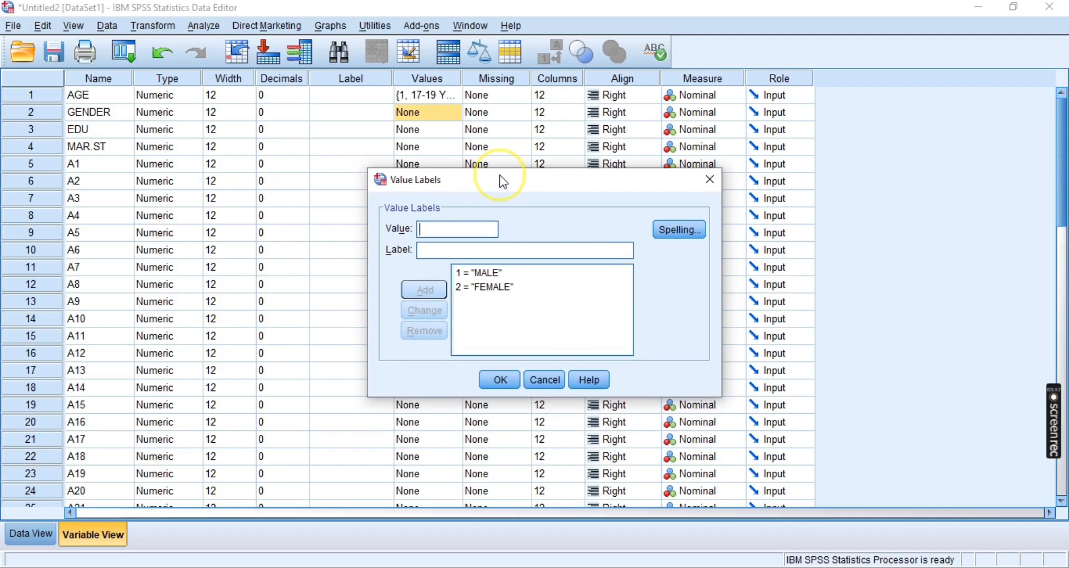
pyautogui.click(498, 380)
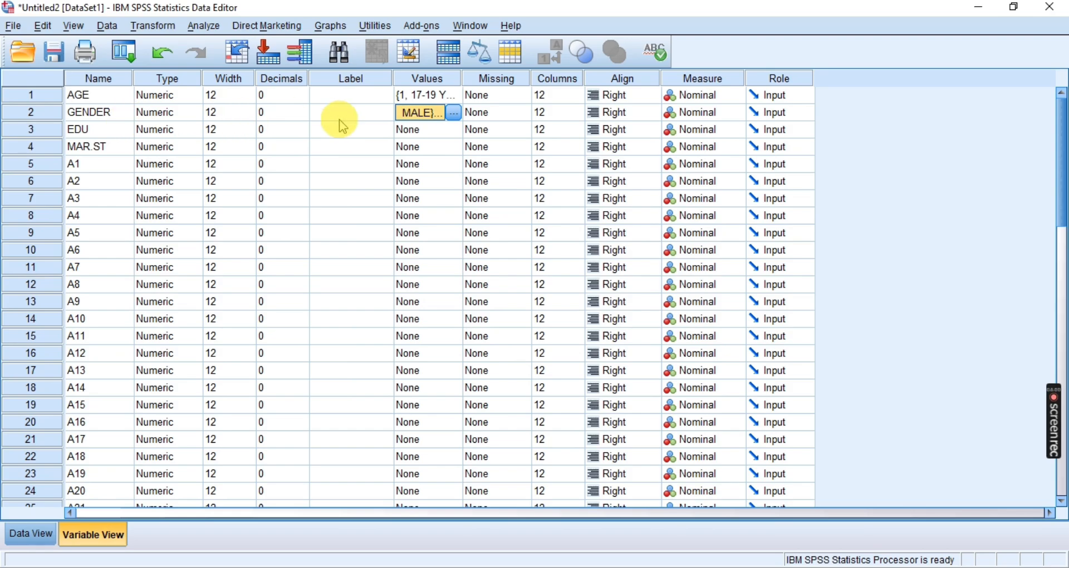
# Open the Value Labels dialog for EDU and switch to Photos to read the education level codes in Demographics.jpg
pyautogui.click(410, 129)
pyautogui.click(454, 129)
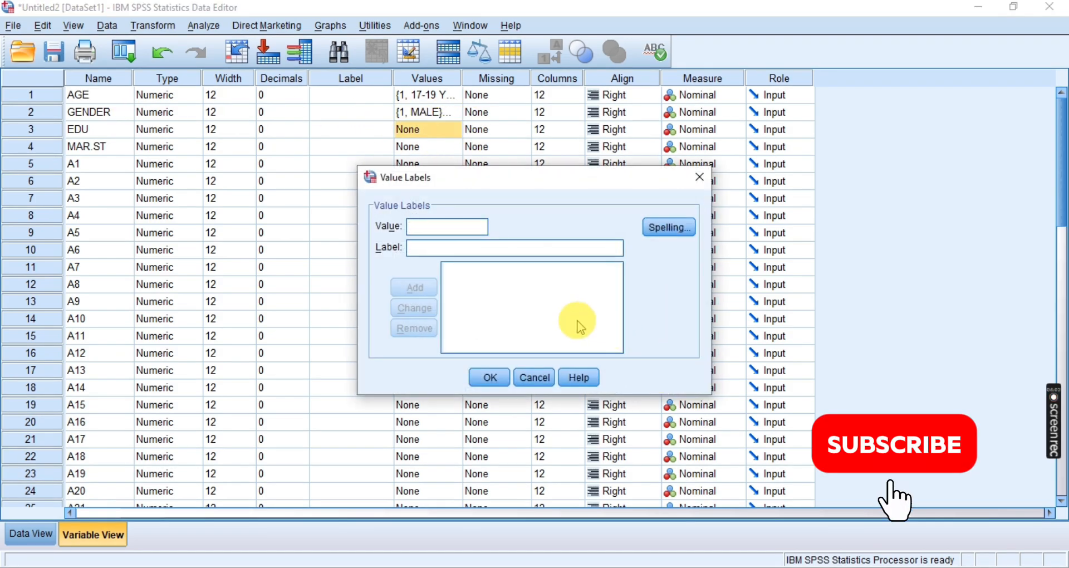
pyautogui.hotkey('alt', 'Tab')
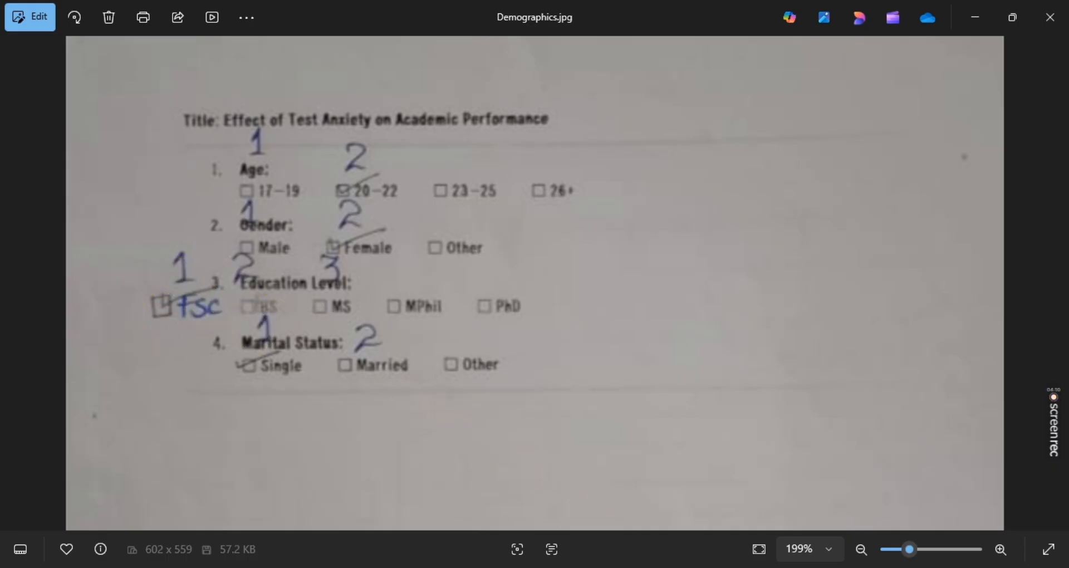
# Return to the SPSS dataset and add the value label 1 = "FSC" to the EDU variable
pyautogui.moveTo(584, 488)
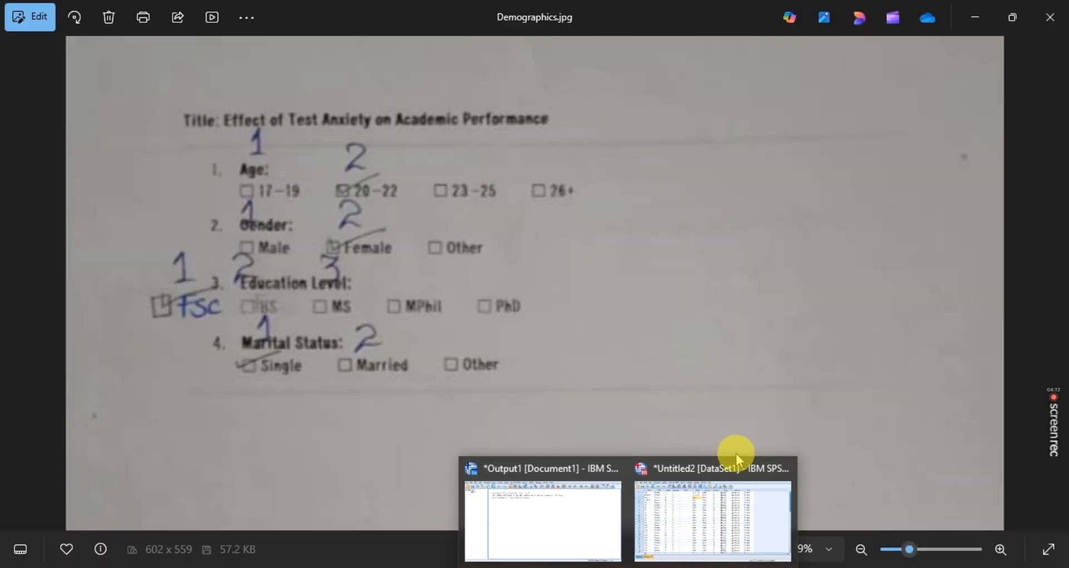
pyautogui.click(726, 504)
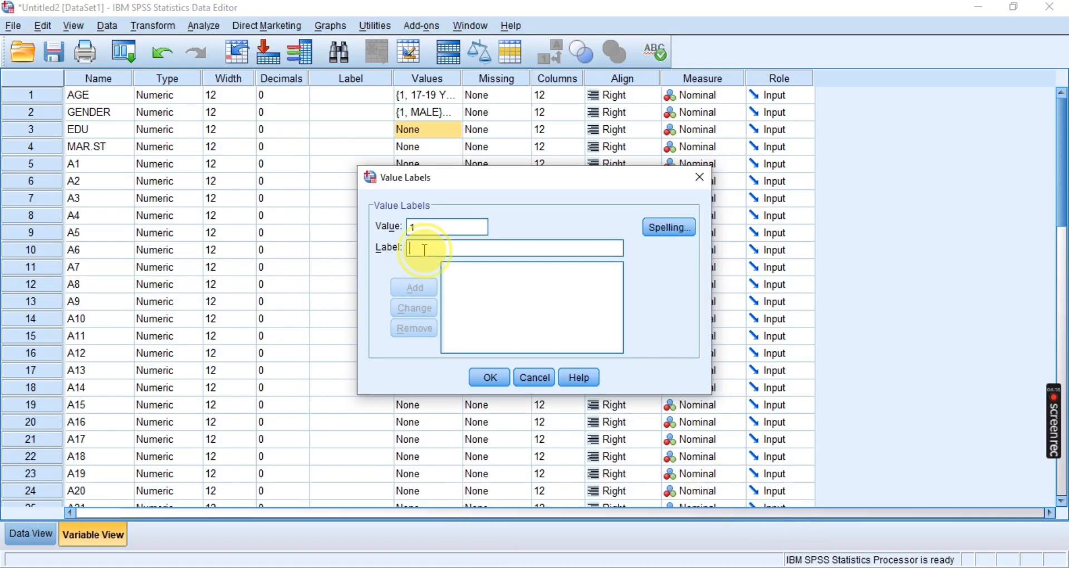
pyautogui.write('F')
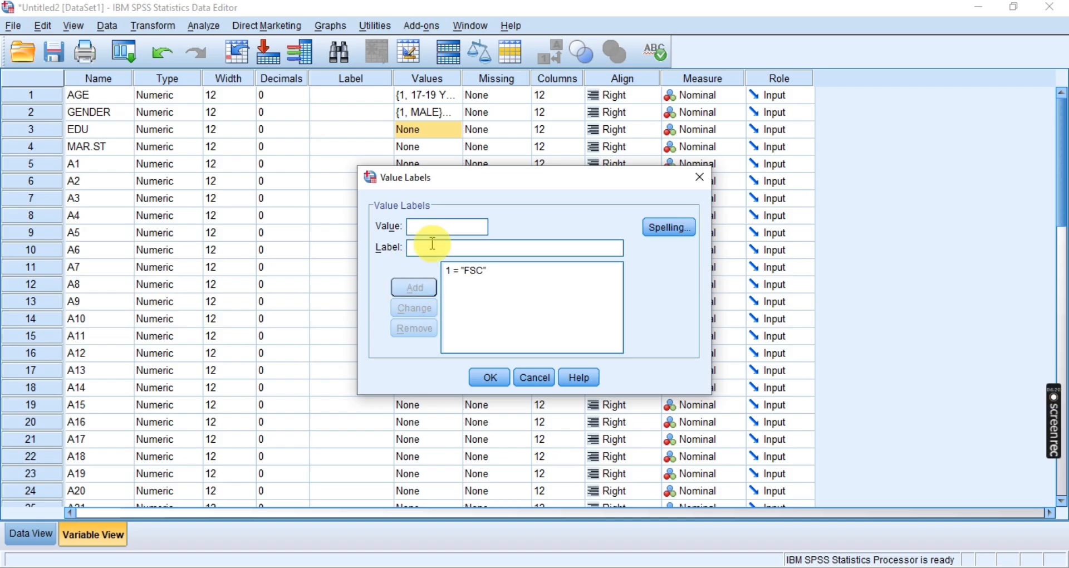
pyautogui.write('2')
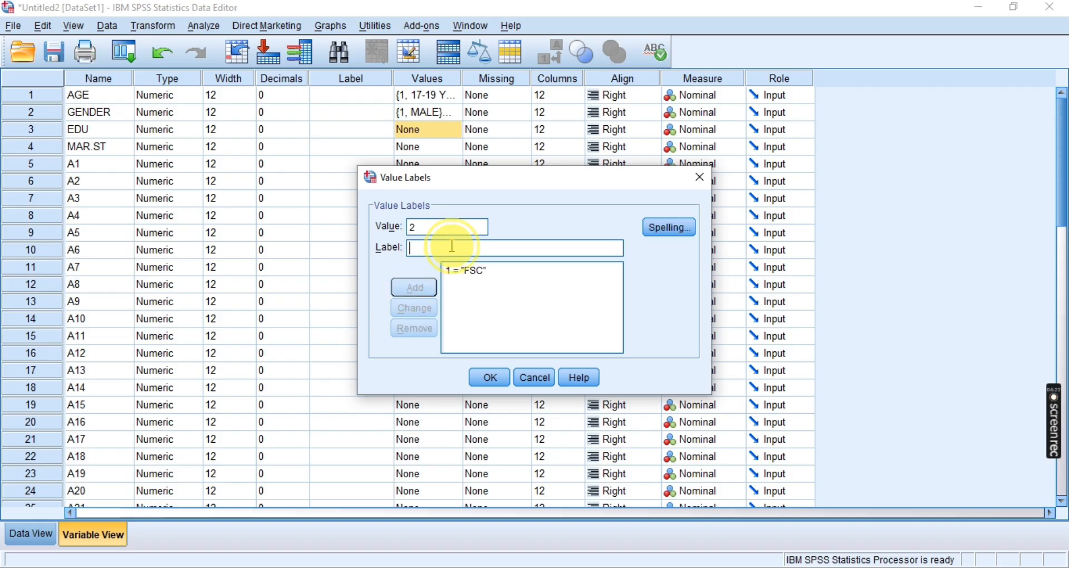
# Add the value label 2 = "BS" to the EDU variable
pyautogui.click(451, 246)
pyautogui.write('B')
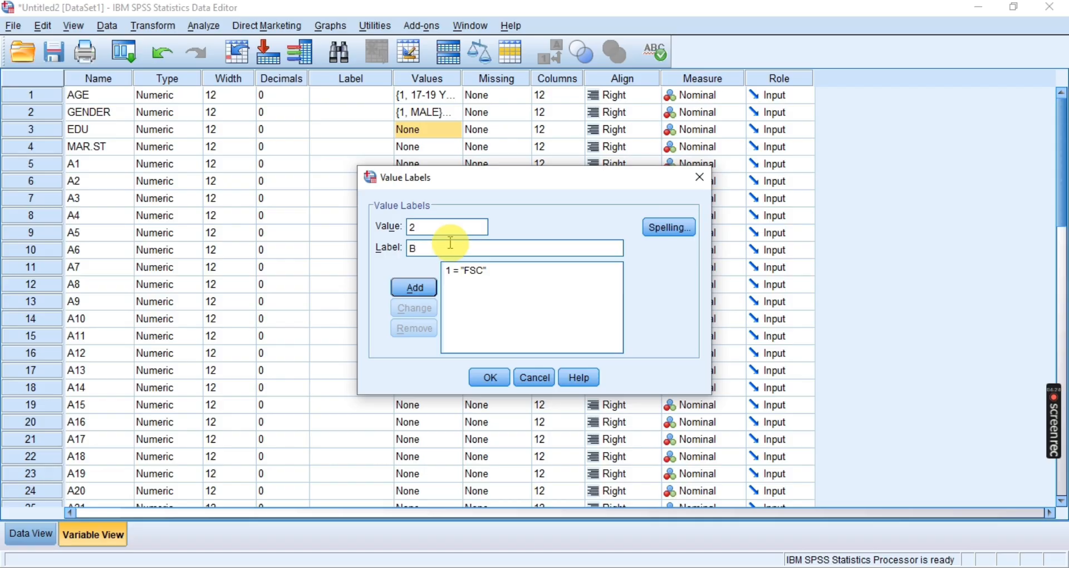
pyautogui.write('S')
pyautogui.click(429, 287)
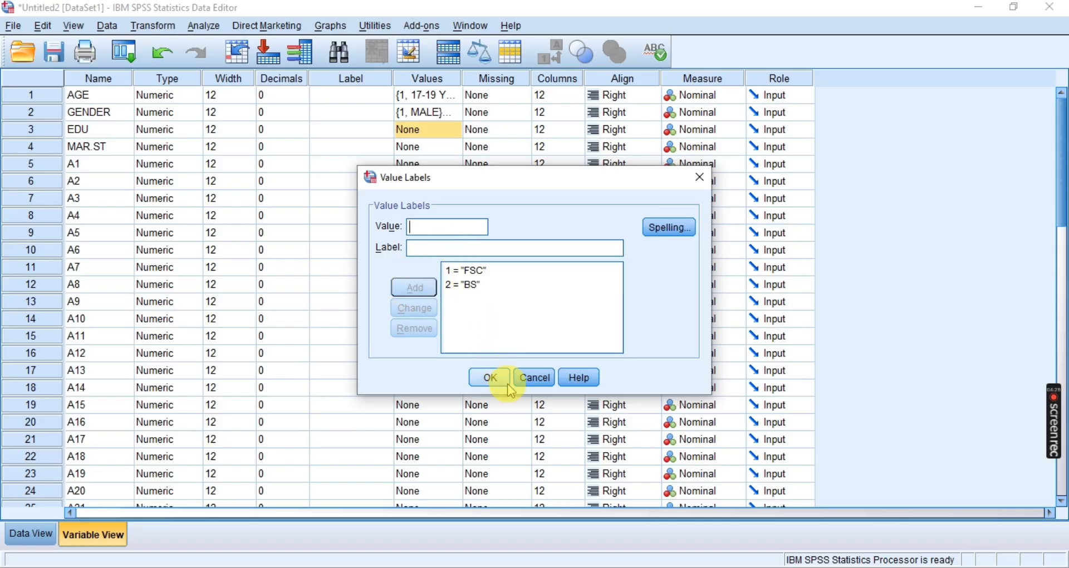
# Check the next education code in Demographics.jpg, add the value label 3 = "MS" to EDU in SPSS and apply the labels
pyautogui.hotkey('alt', 'Tab')
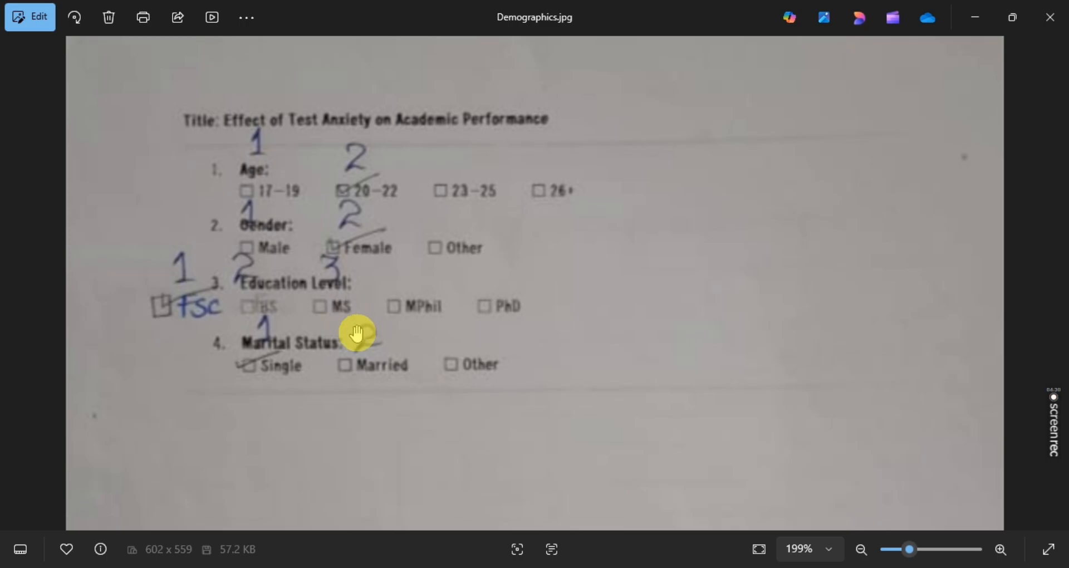
pyautogui.click(665, 473)
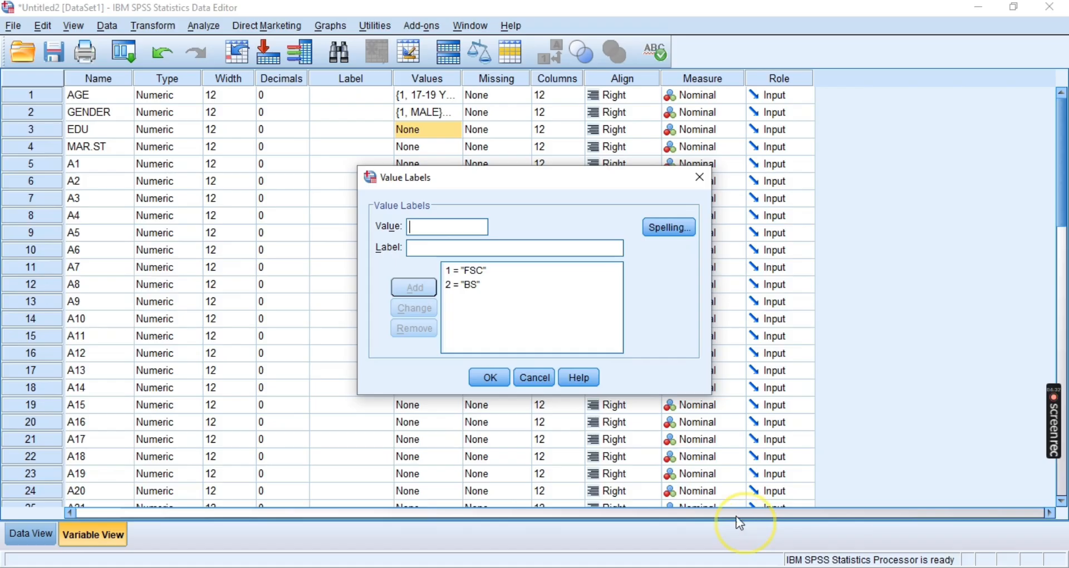
pyautogui.click(446, 230)
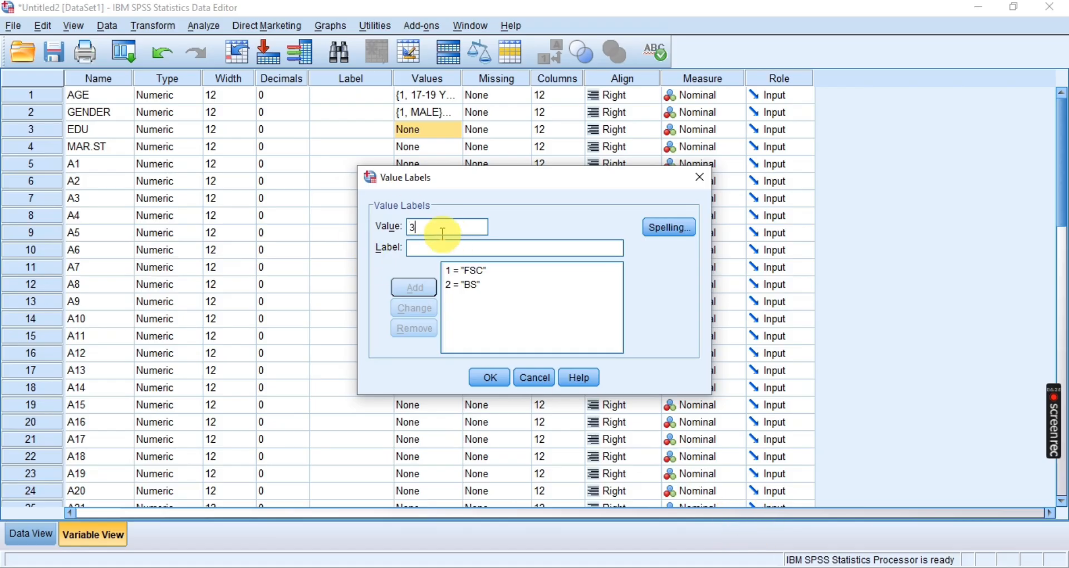
pyautogui.write('3')
pyautogui.click(432, 249)
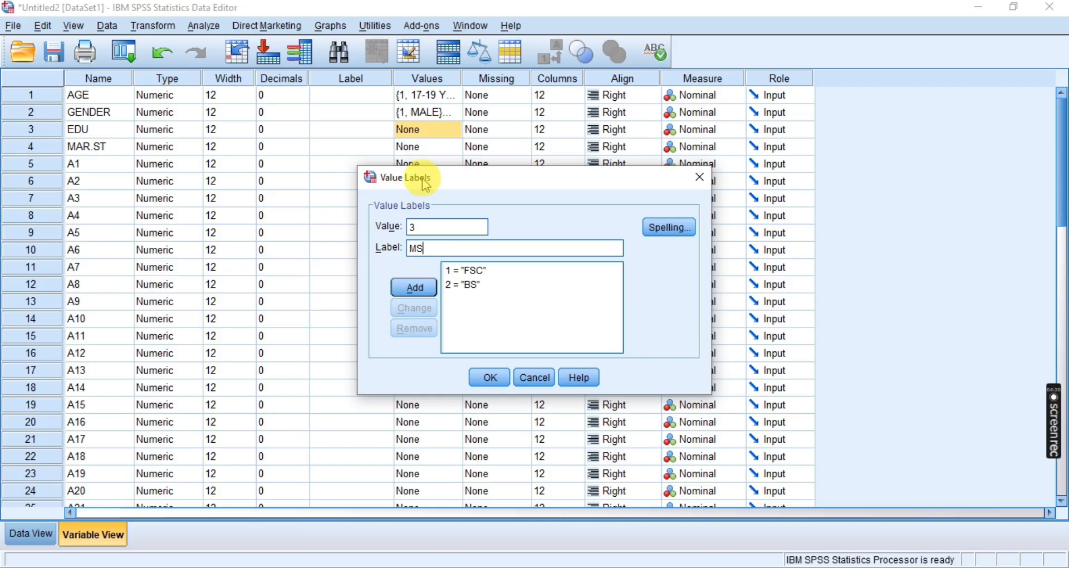
pyautogui.click(490, 378)
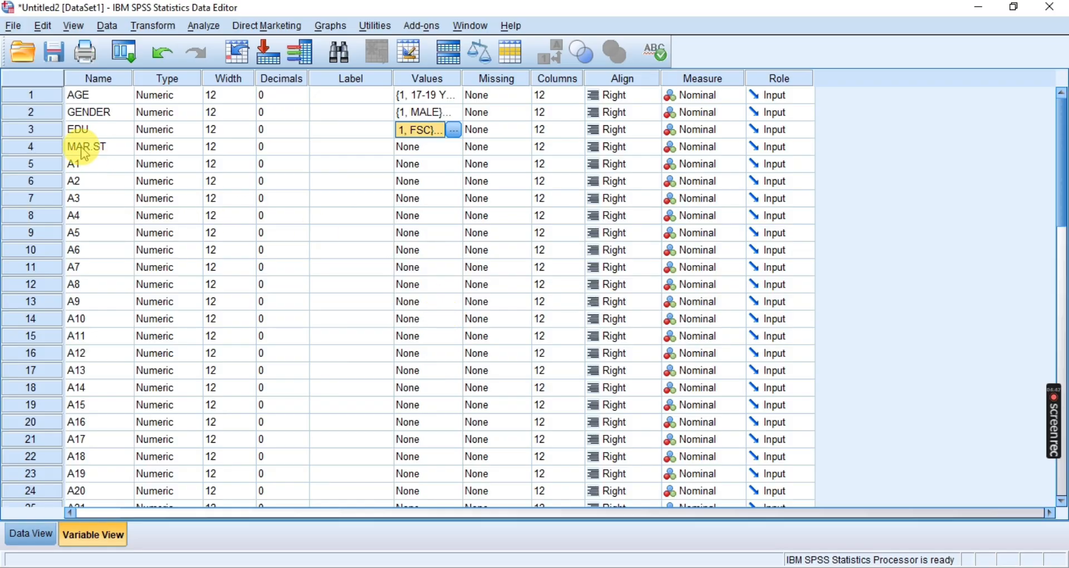
# Open the Value Labels dialog for MAR.ST and switch to Photos to read the marital status codes in Demographics.jpg
pyautogui.click(84, 146)
pyautogui.click(412, 147)
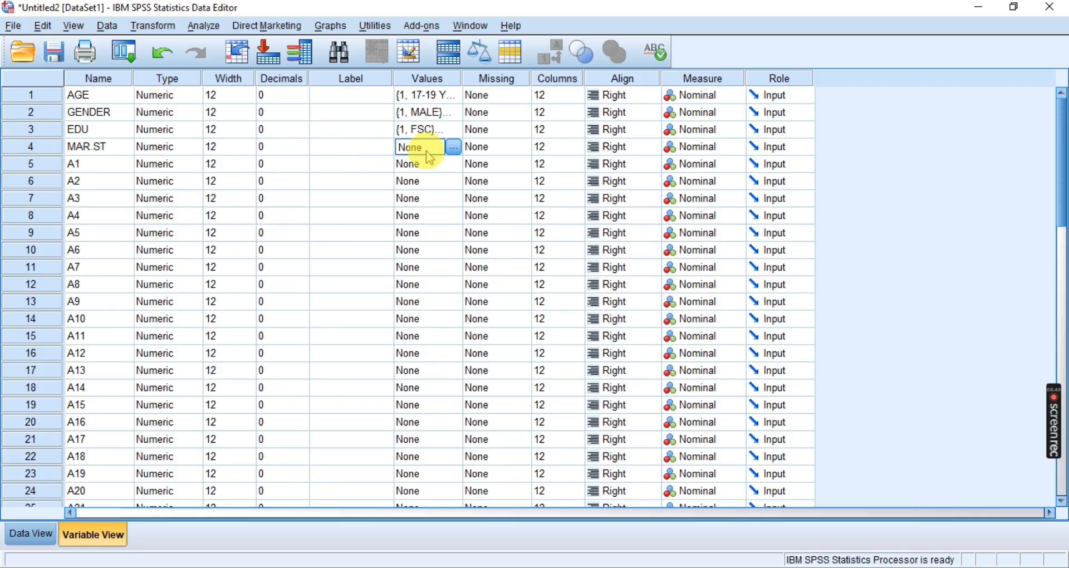
pyautogui.click(452, 147)
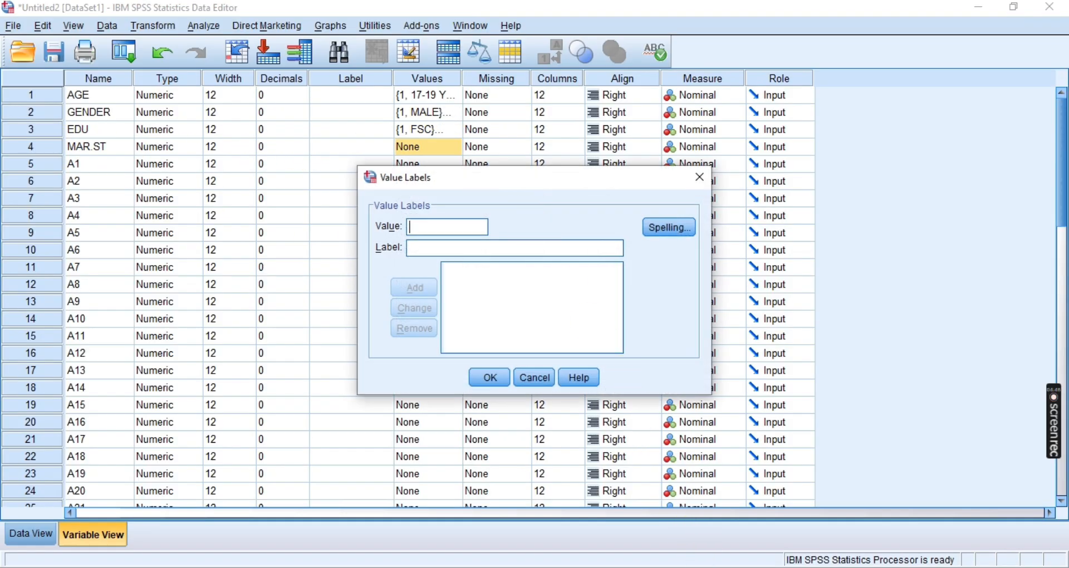
pyautogui.hotkey('alt', 'Tab')
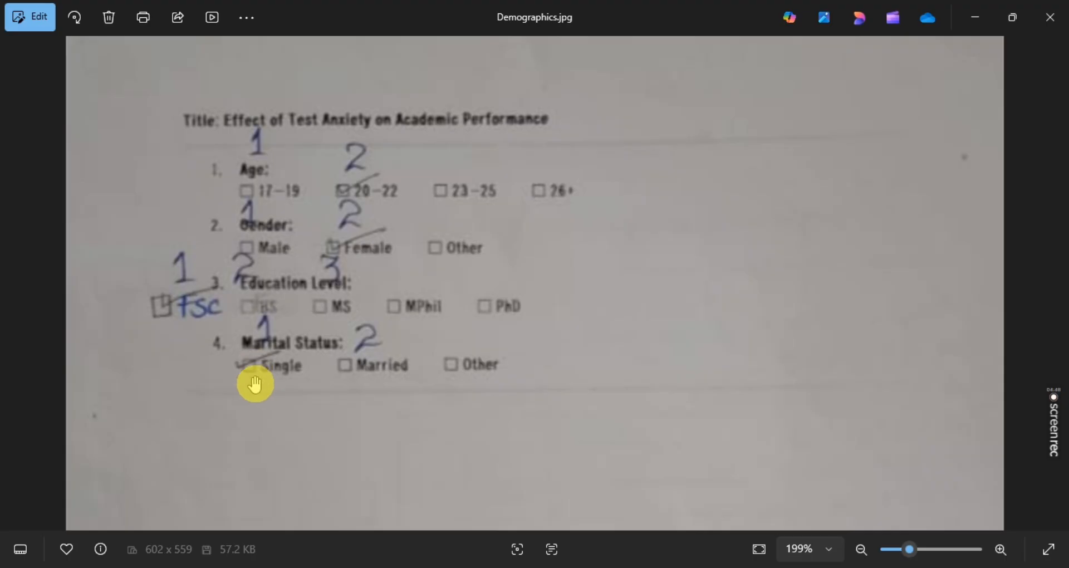
pyautogui.moveTo(256, 394); pyautogui.dragTo(256, 392)
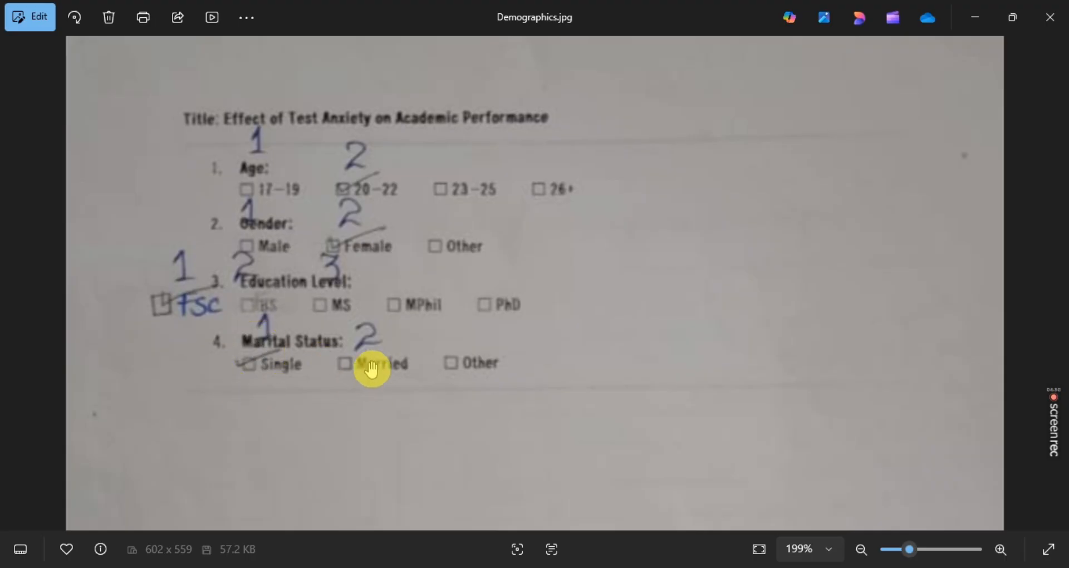
# Return to the SPSS dataset and add the value label 1 = "SINGLE" to the MAR.ST variable
pyautogui.moveTo(627, 534)
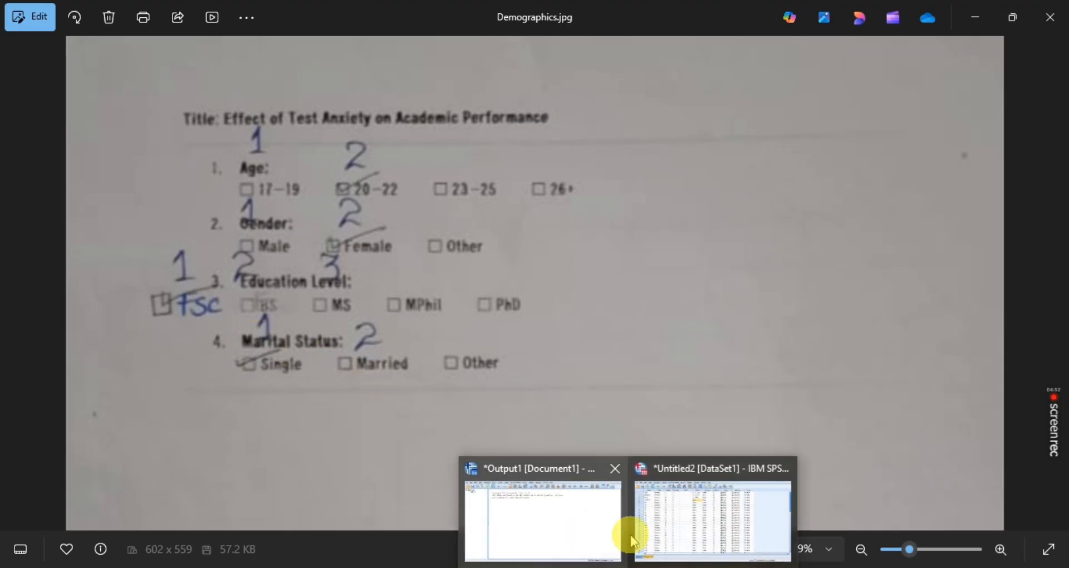
pyautogui.click(655, 509)
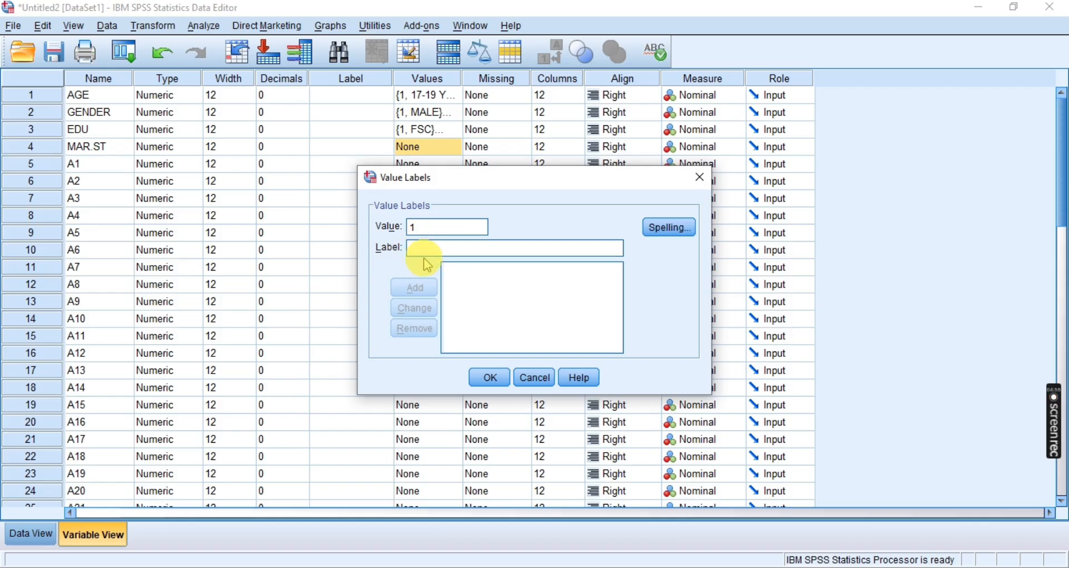
pyautogui.write('SINGLE')
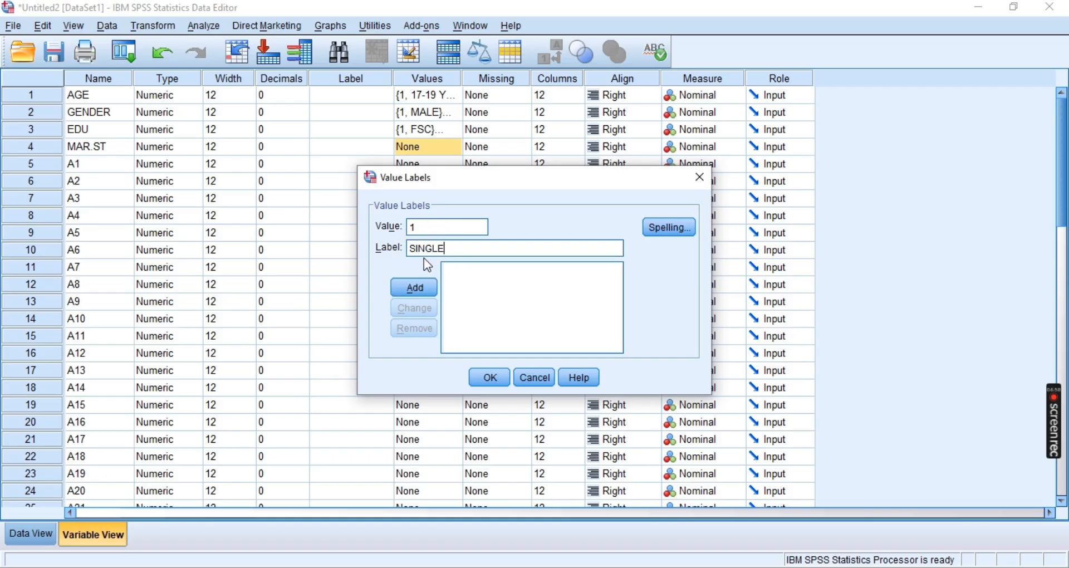
pyautogui.click(412, 288)
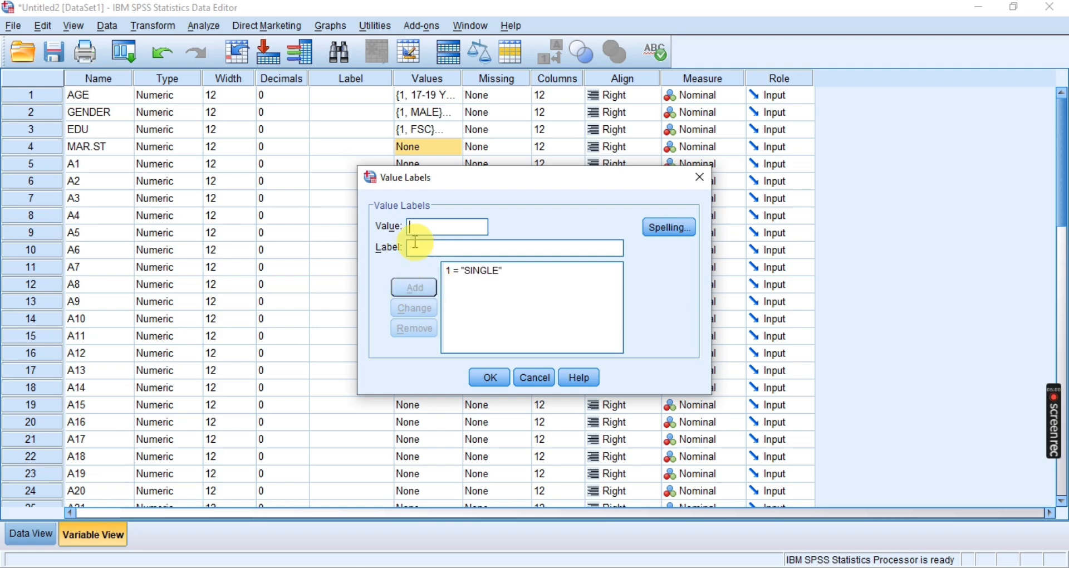
# Add the value label 2 = "MARRIED" to MAR.ST and apply the variable's labels
pyautogui.write('2 = "')
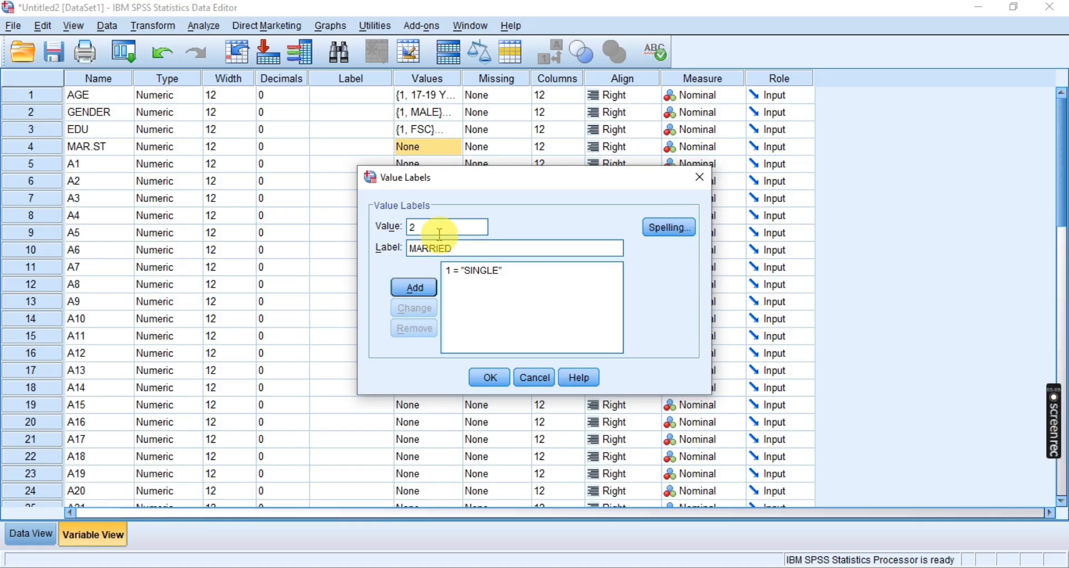
pyautogui.write('MARRIED')
pyautogui.click(413, 287)
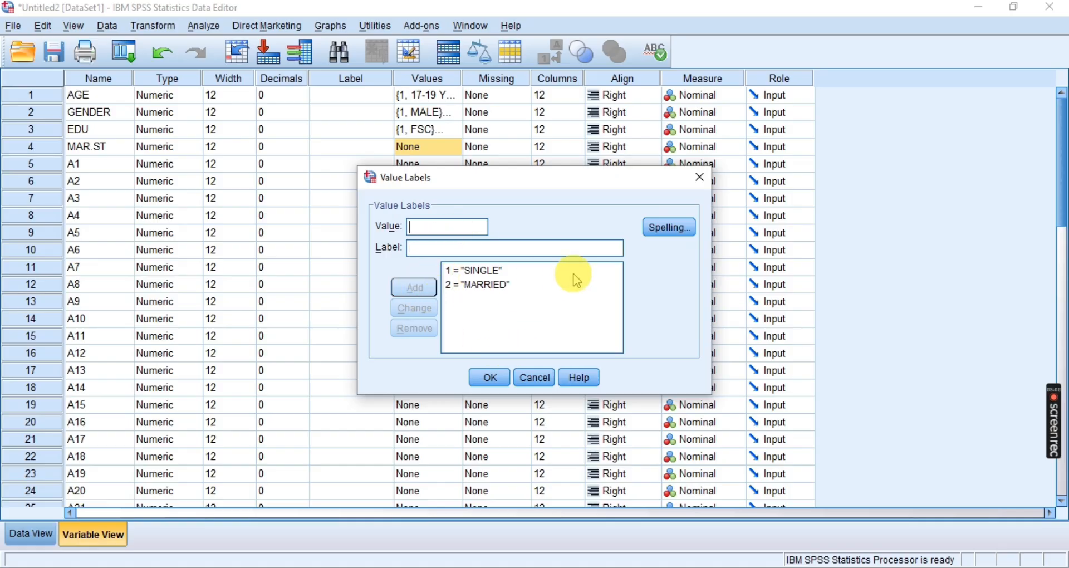
pyautogui.click(489, 376)
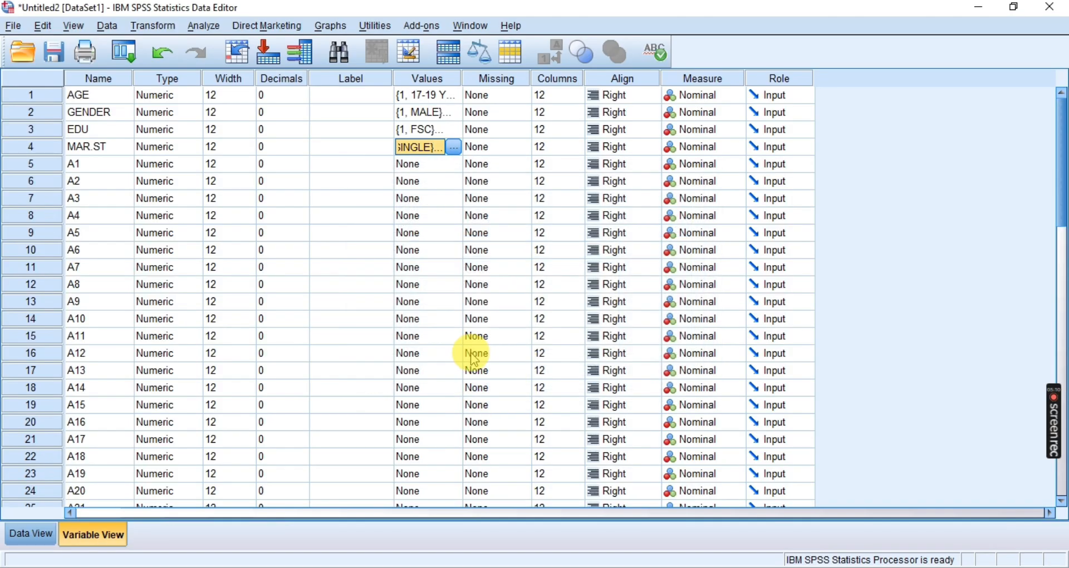
pyautogui.click(379, 233)
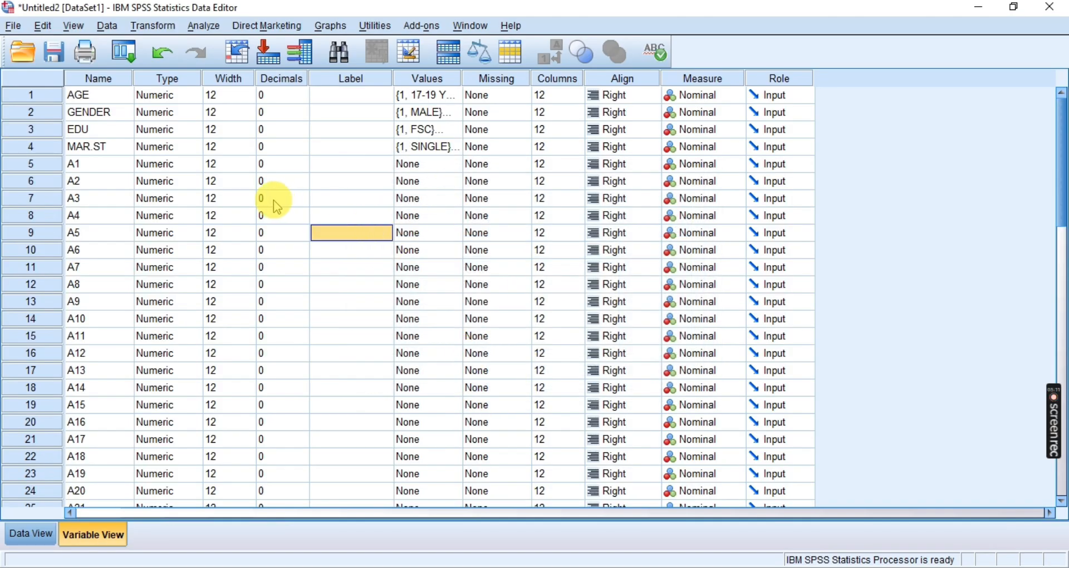
# Open the Value Labels dialog for A1 and switch to Photos to bring up Anxiety scale.jpg
pyautogui.click(88, 163)
pyautogui.click(440, 164)
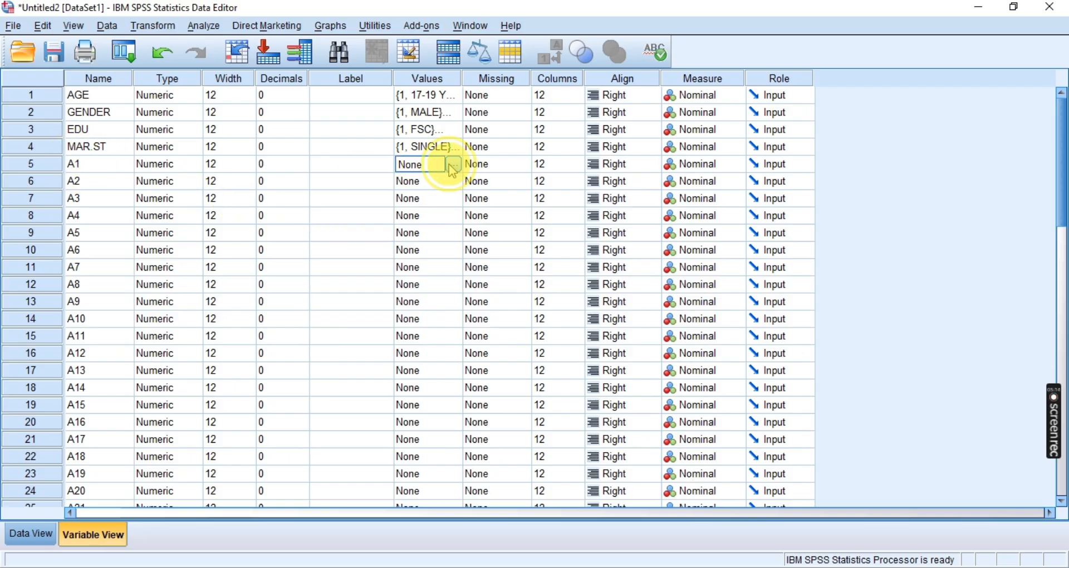
pyautogui.click(453, 164)
pyautogui.hotkey('alt', 'Tab')
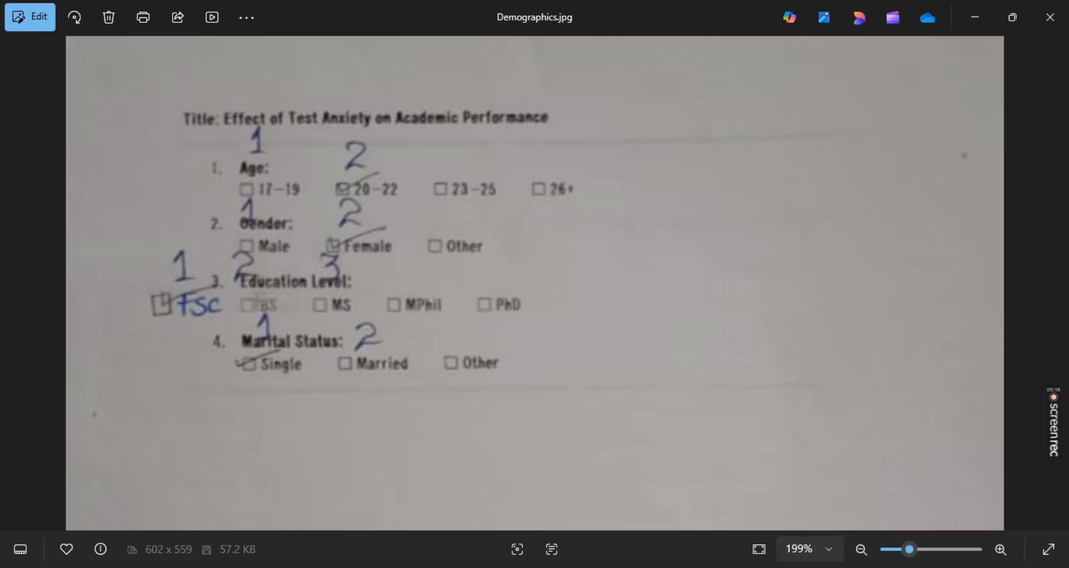
pyautogui.click(11, 277)
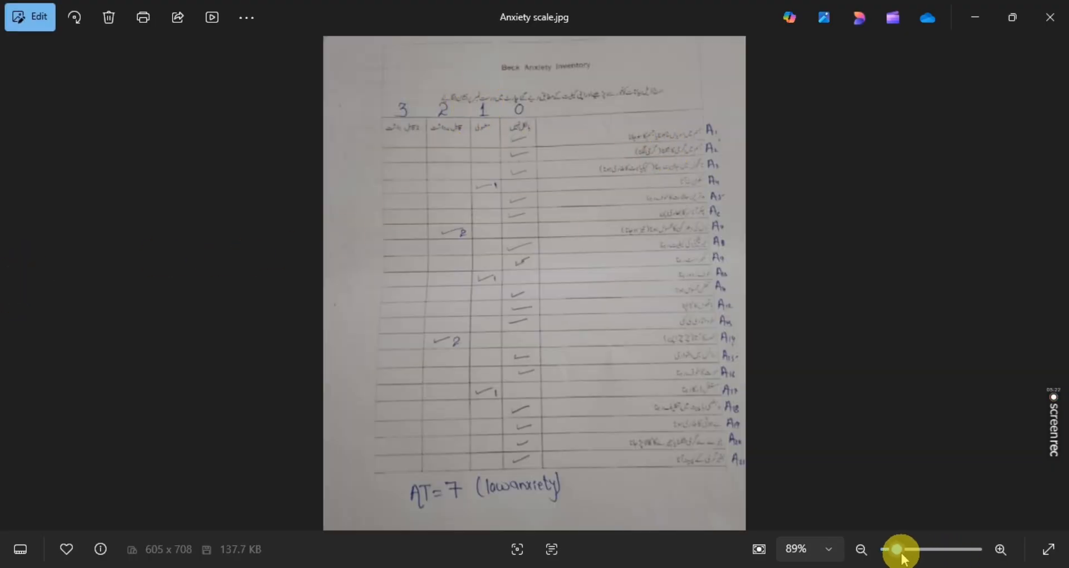
# Enlarge the Beck Anxiety Inventory image to 189% and examine the codes written above its answer columns
pyautogui.moveTo(898, 552); pyautogui.dragTo(908, 552)
pyautogui.moveTo(632, 370); pyautogui.dragTo(700, 551)
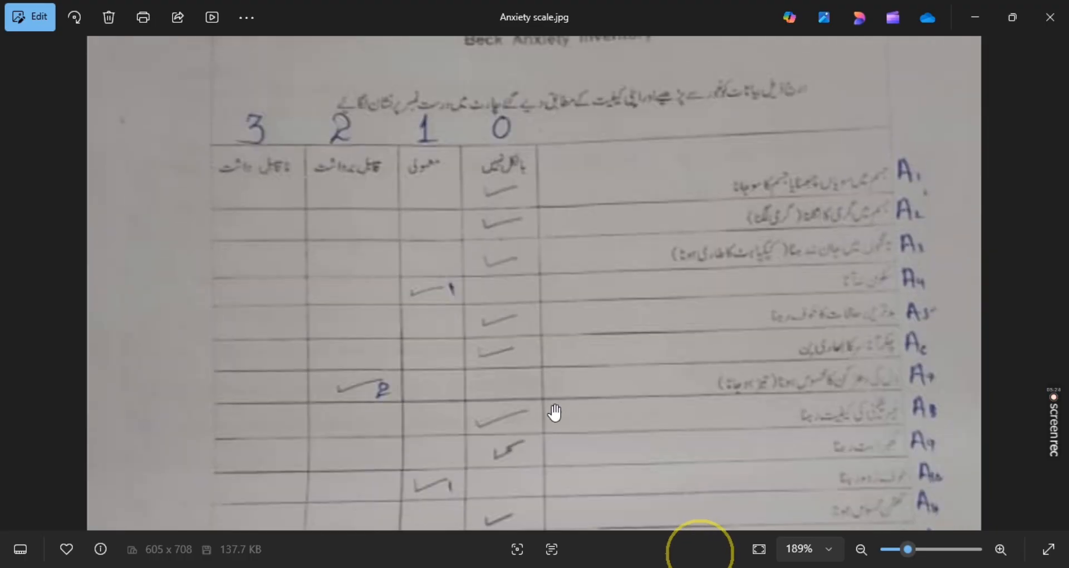
pyautogui.moveTo(498, 222); pyautogui.dragTo(504, 263)
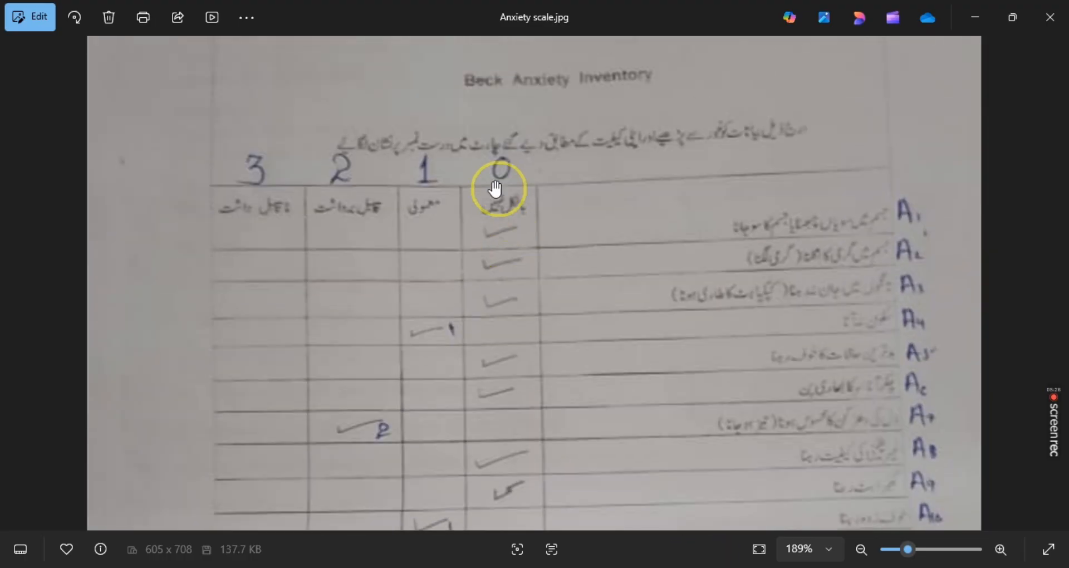
pyautogui.click(426, 187)
pyautogui.click(344, 178)
pyautogui.click(286, 179)
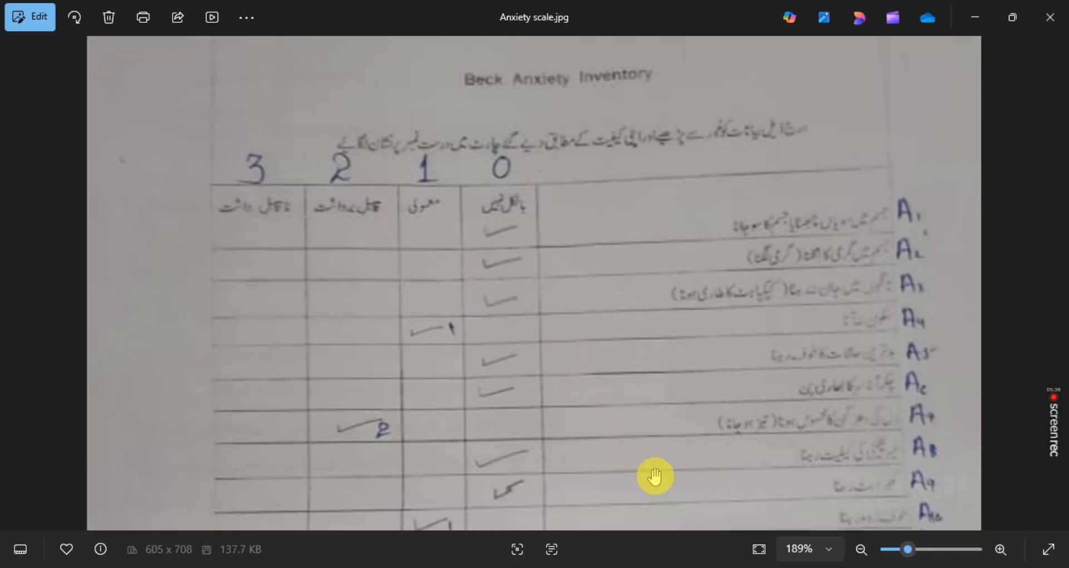
# Return to the SPSS dataset and add the value label 0 = "NOT AT ALL" to the A1 variable
pyautogui.click(667, 567)
pyautogui.click(628, 567)
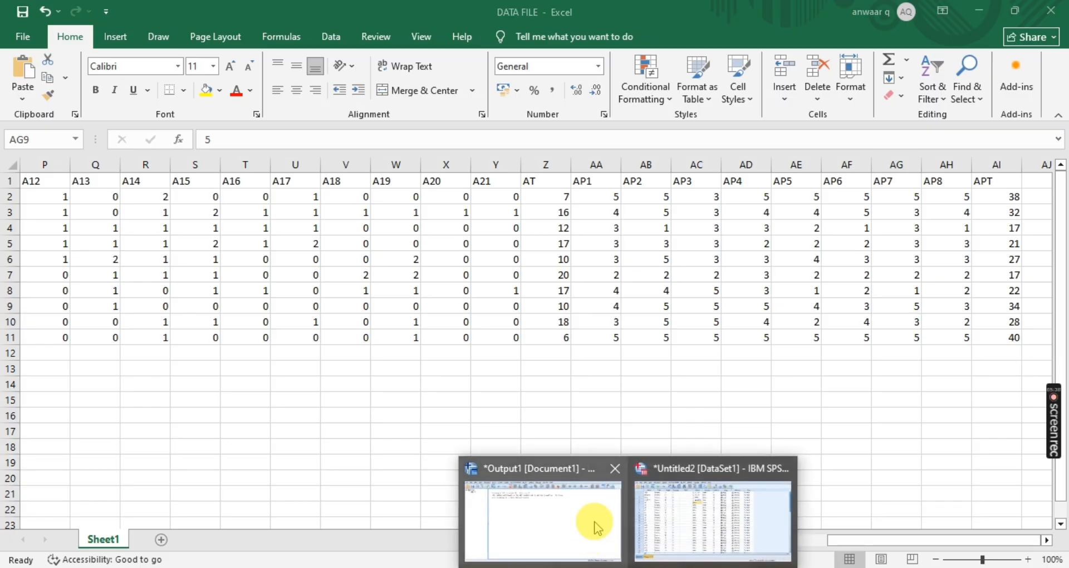
pyautogui.click(640, 519)
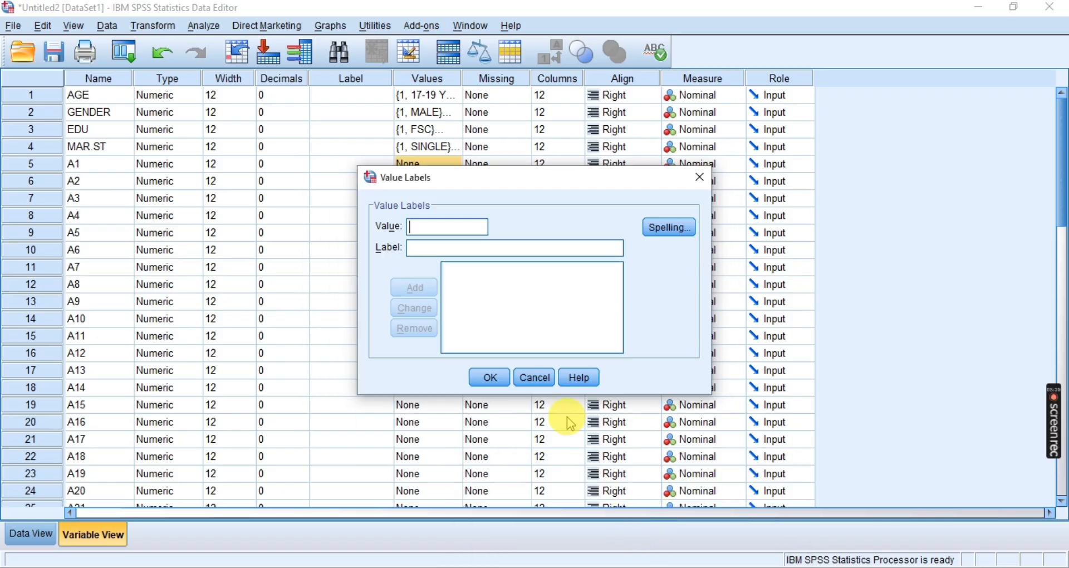
pyautogui.click(472, 261)
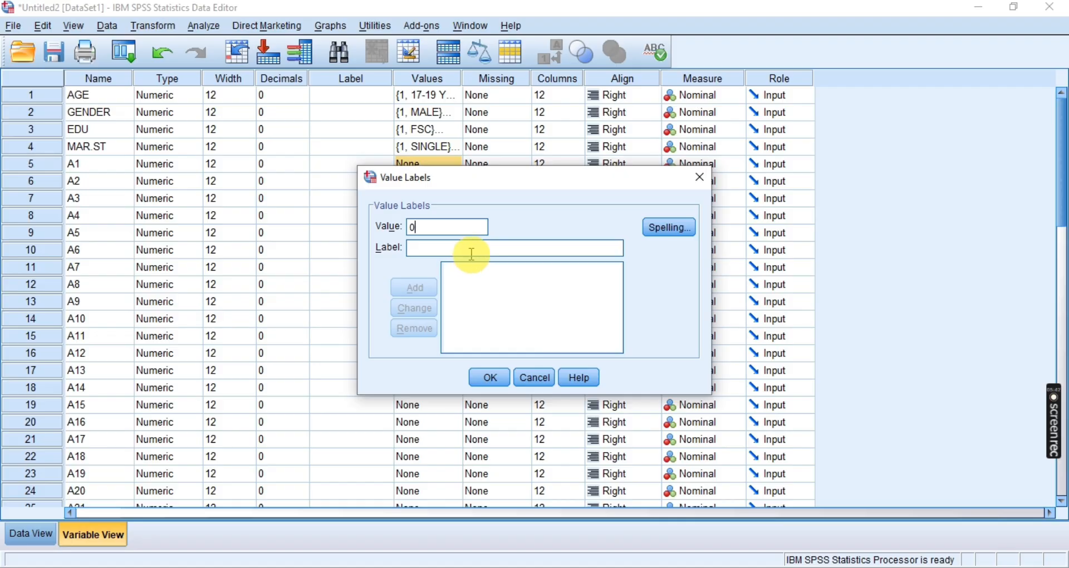
pyautogui.click(472, 255)
pyautogui.write('NOT AT ALL')
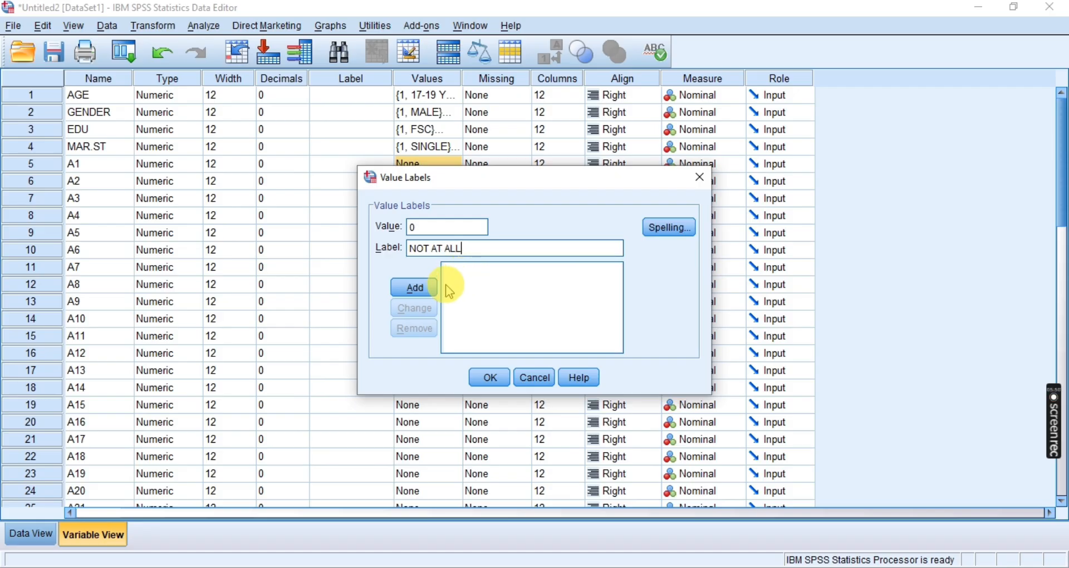
# Add the value label 1 = "MILD" to the A1 variable
pyautogui.press('BackSpace')
pyautogui.write('1')
pyautogui.click(432, 247)
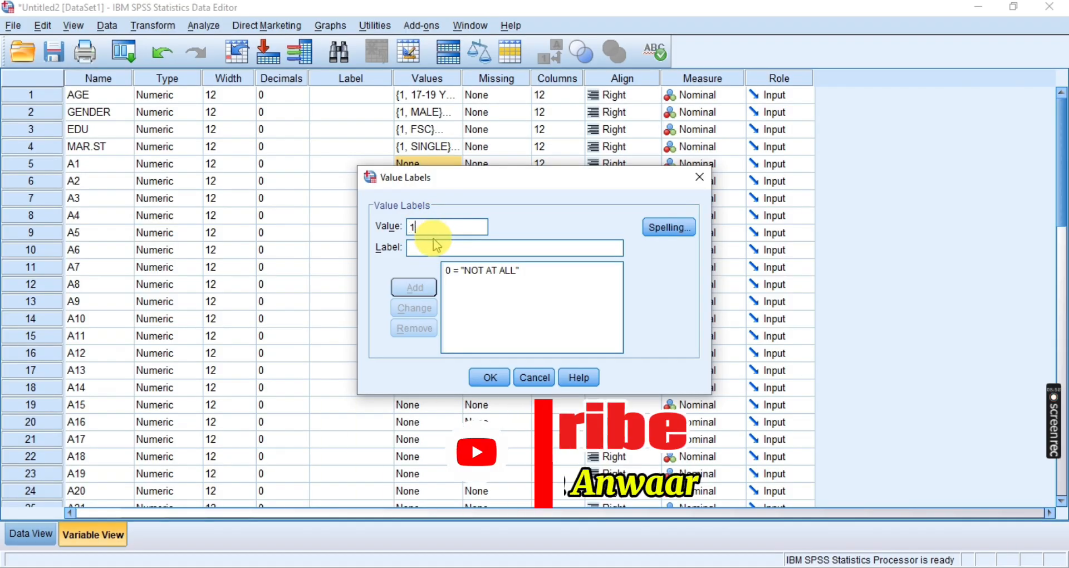
pyautogui.write('MI')
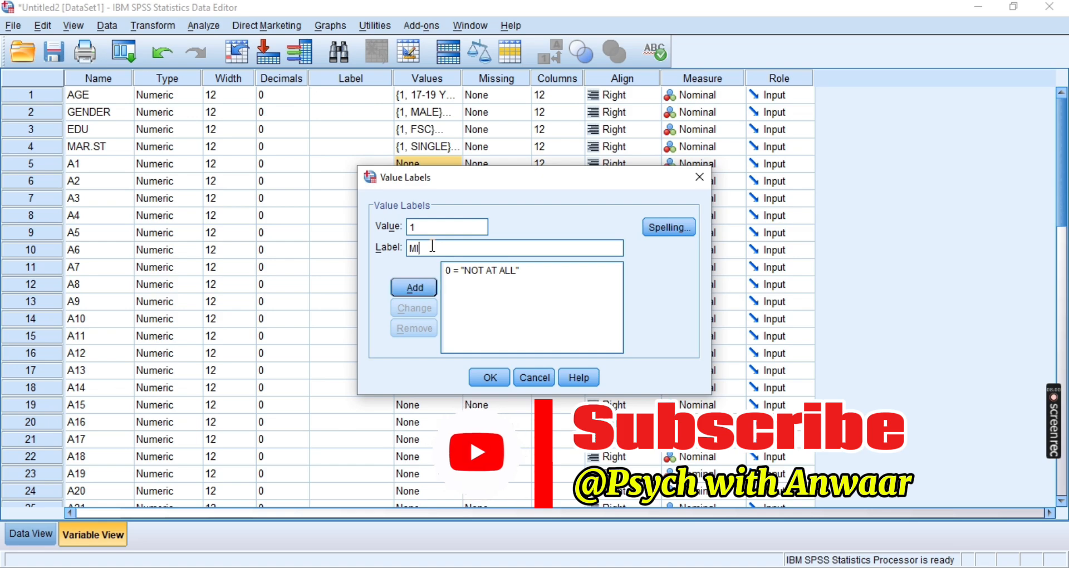
pyautogui.write('LD')
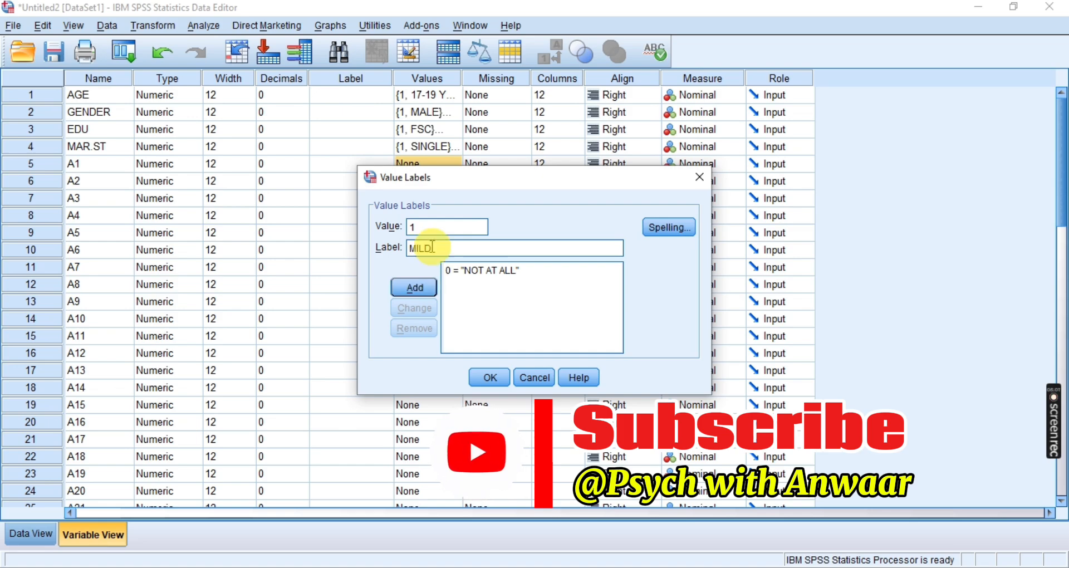
pyautogui.click(412, 288)
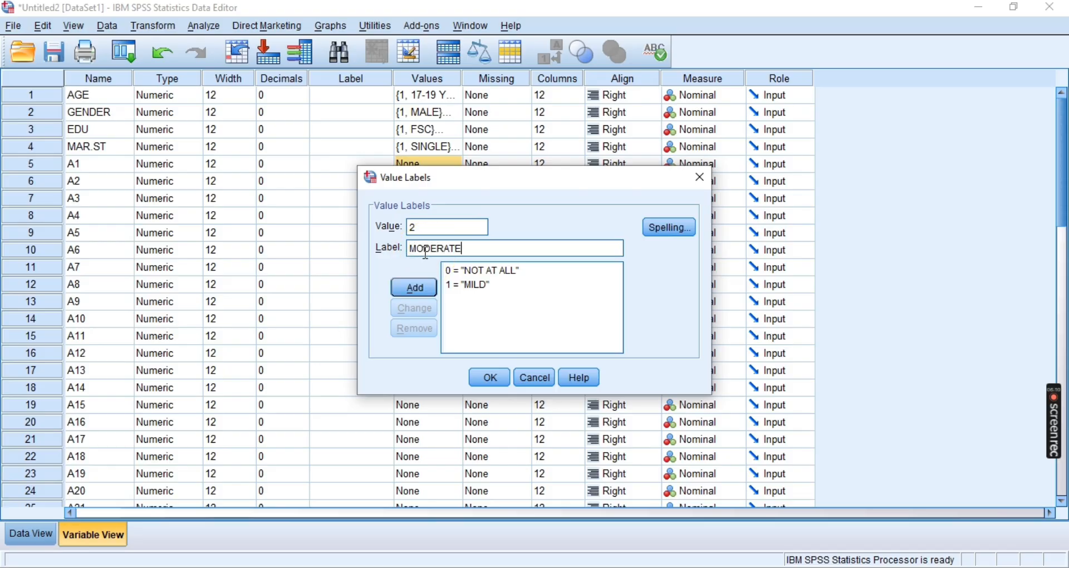
# Add the value labels 2 = "MODERATE" and 3 = "SEVERE" to A1 and apply the variable's labels
pyautogui.click(413, 287)
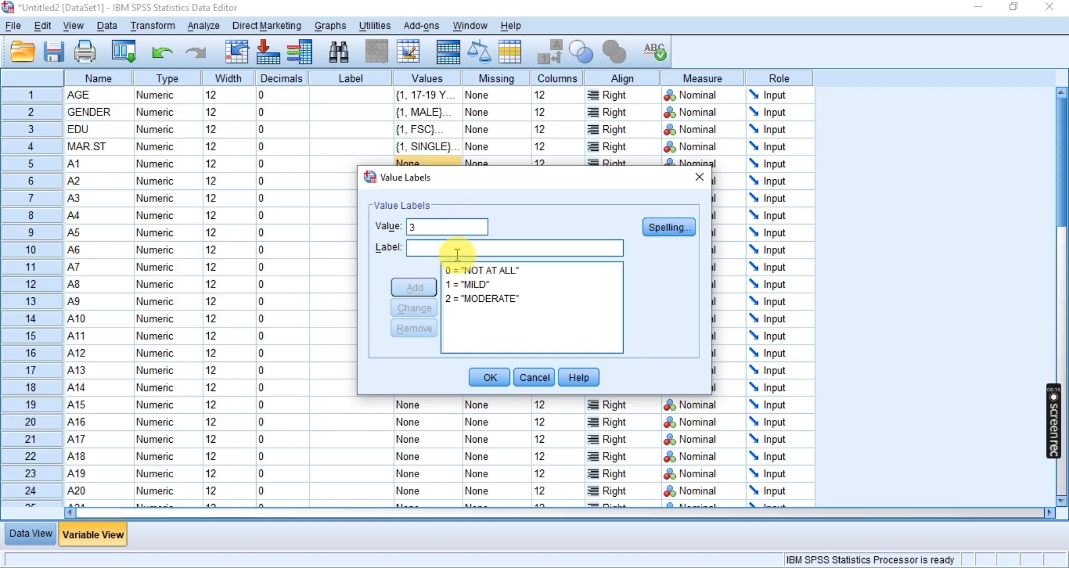
pyautogui.click(445, 246)
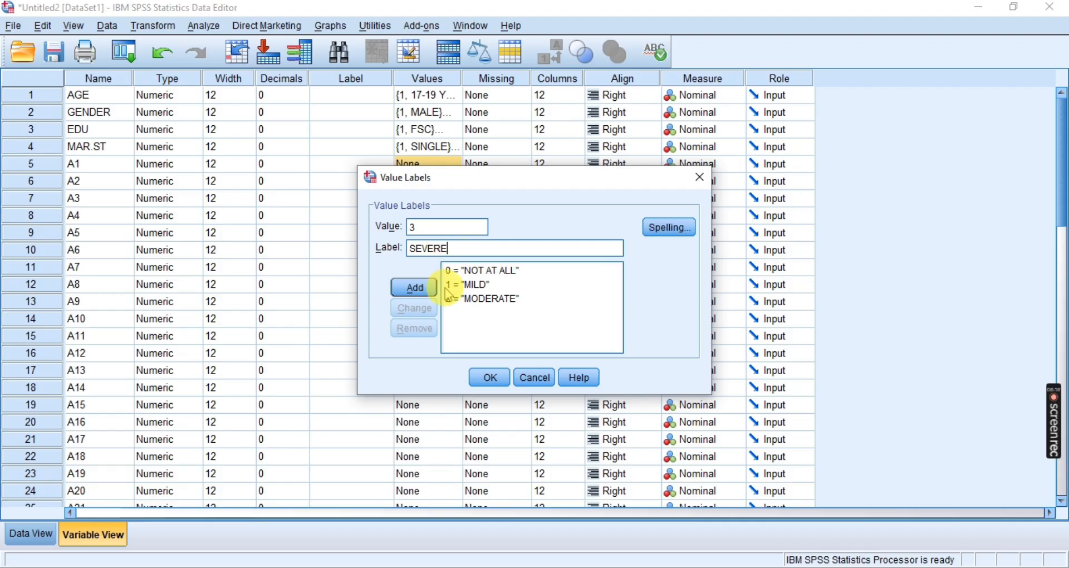
pyautogui.click(414, 288)
pyautogui.click(483, 282)
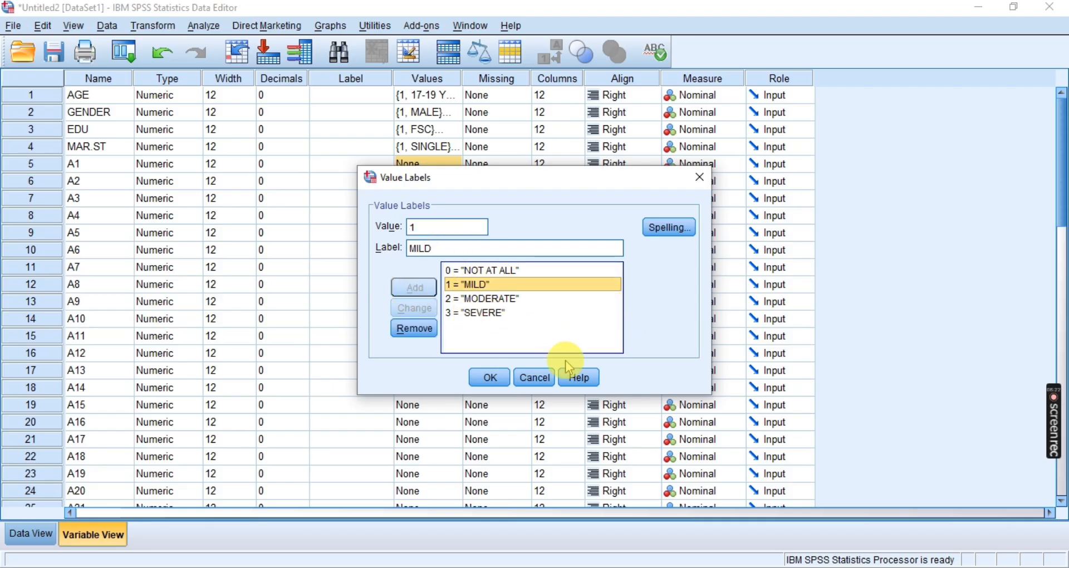
pyautogui.click(489, 377)
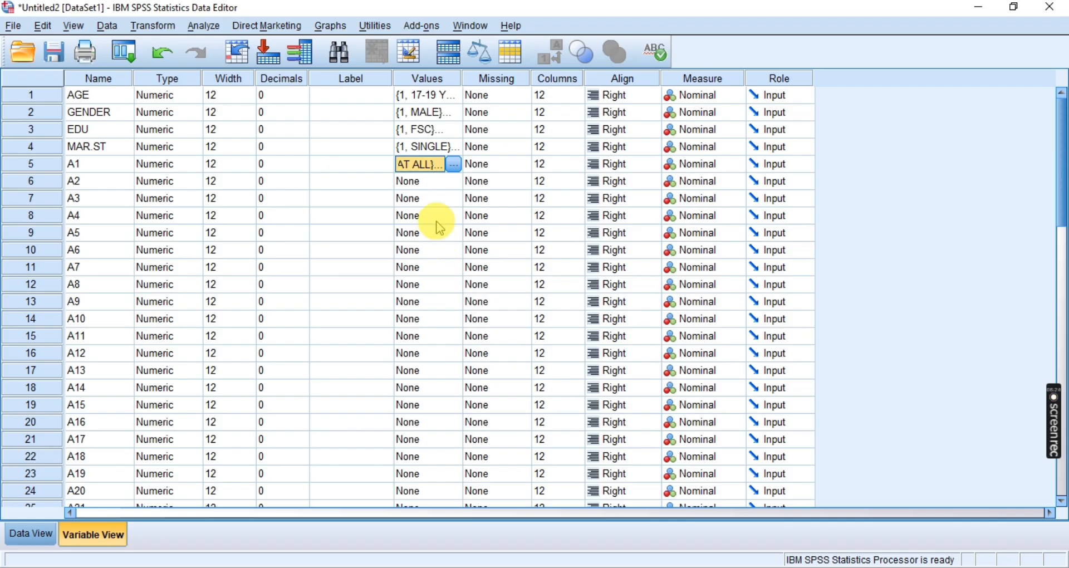
# Copy A1's value labels and paste them into the Values cells of A2 and A3
pyautogui.rightClick(427, 167)
pyautogui.click(447, 186)
pyautogui.rightClick(436, 186)
pyautogui.click(455, 206)
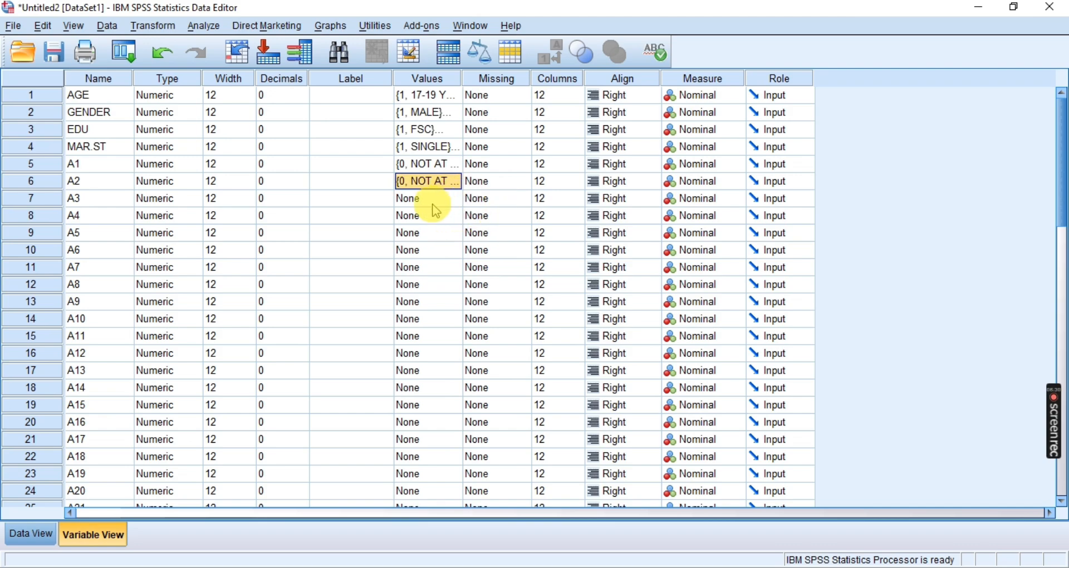
pyautogui.click(426, 210)
pyautogui.rightClick(424, 204)
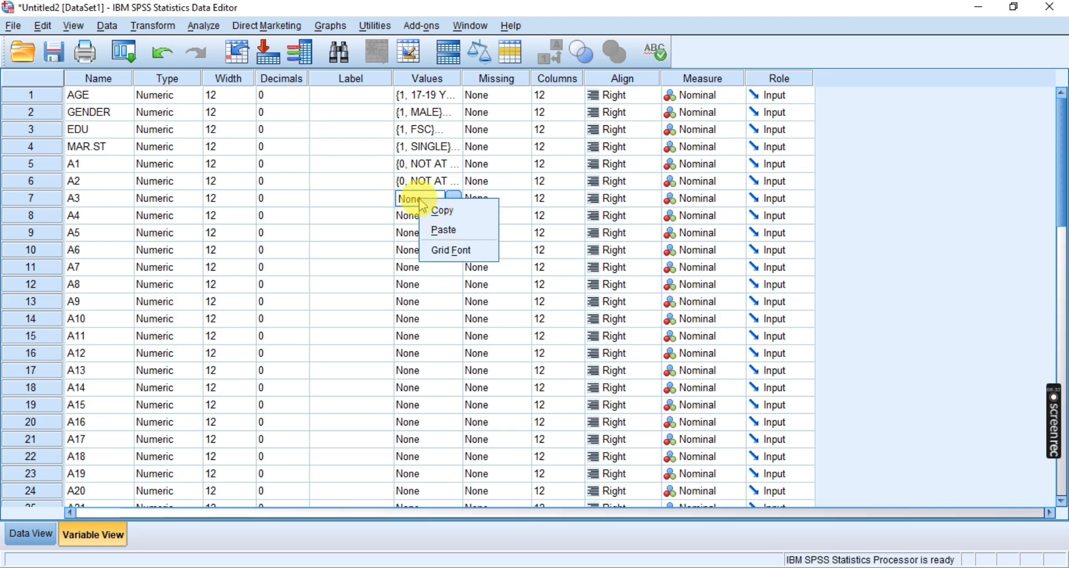
pyautogui.click(445, 230)
# Paste the copied anxiety value labels into the Values cells of A4, A5, A6 and A7
pyautogui.click(417, 215)
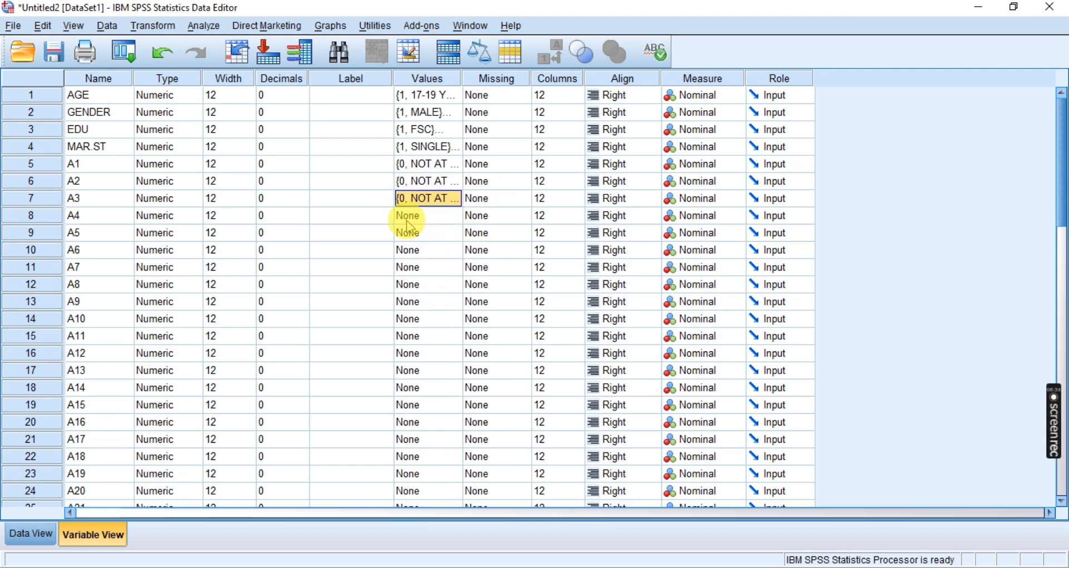
pyautogui.rightClick(405, 216)
pyautogui.click(439, 257)
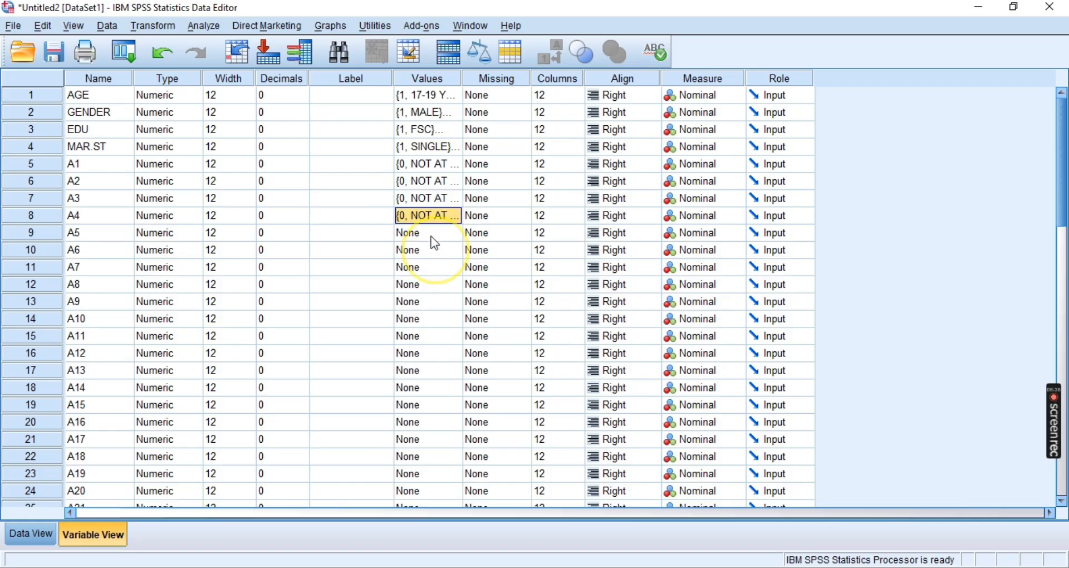
pyautogui.click(415, 233)
pyautogui.rightClick(418, 233)
pyautogui.click(437, 267)
pyautogui.click(415, 250)
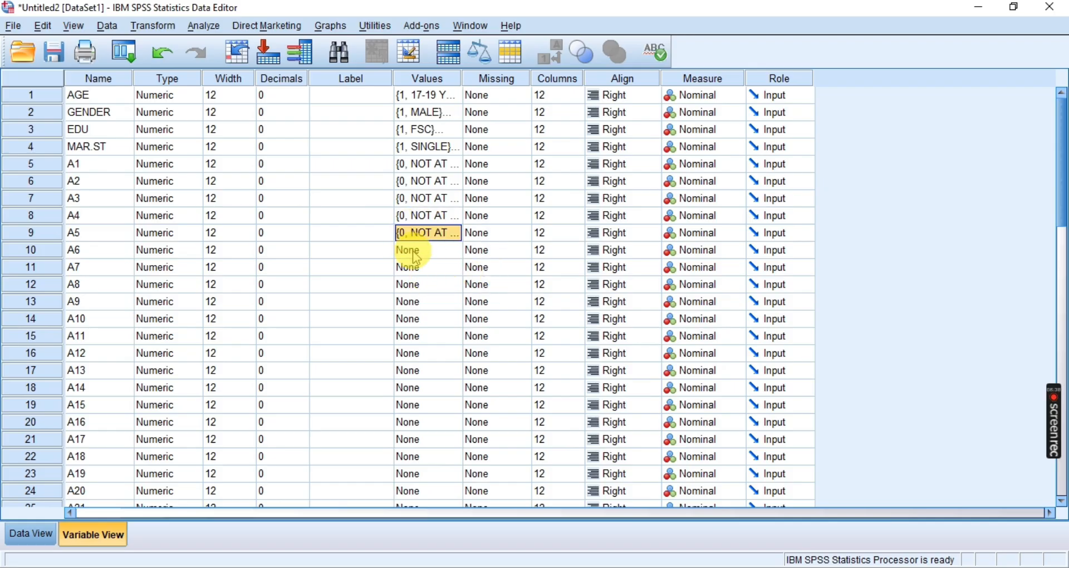
pyautogui.rightClick(416, 253)
pyautogui.click(437, 281)
pyautogui.click(416, 268)
pyautogui.rightClick(419, 270)
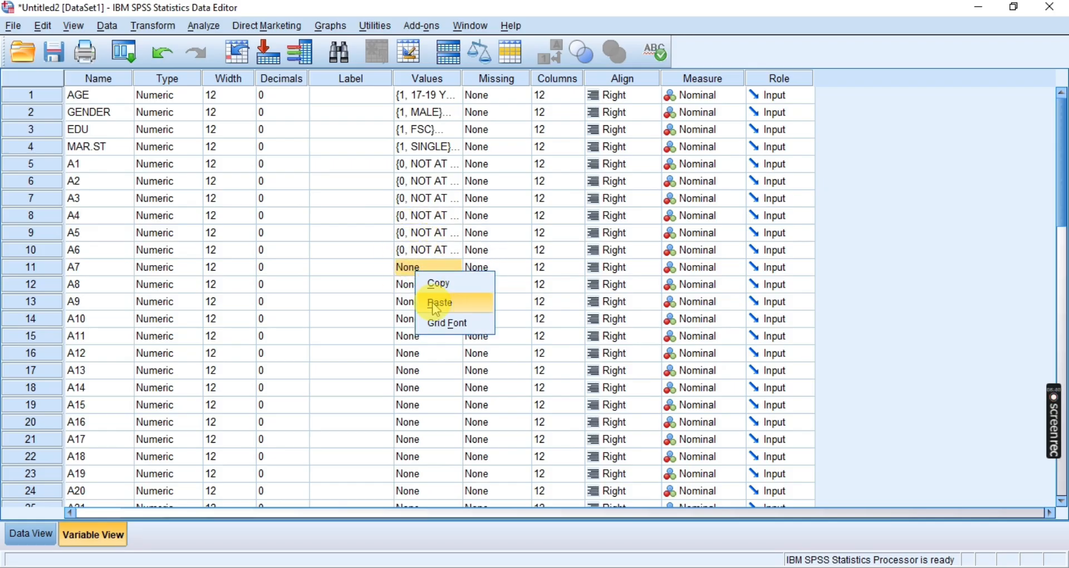
pyautogui.click(439, 299)
# Paste the copied anxiety value labels into the Values cells of A8, A9, A10 and A11
pyautogui.click(415, 284)
pyautogui.rightClick(416, 278)
pyautogui.click(437, 309)
pyautogui.click(414, 301)
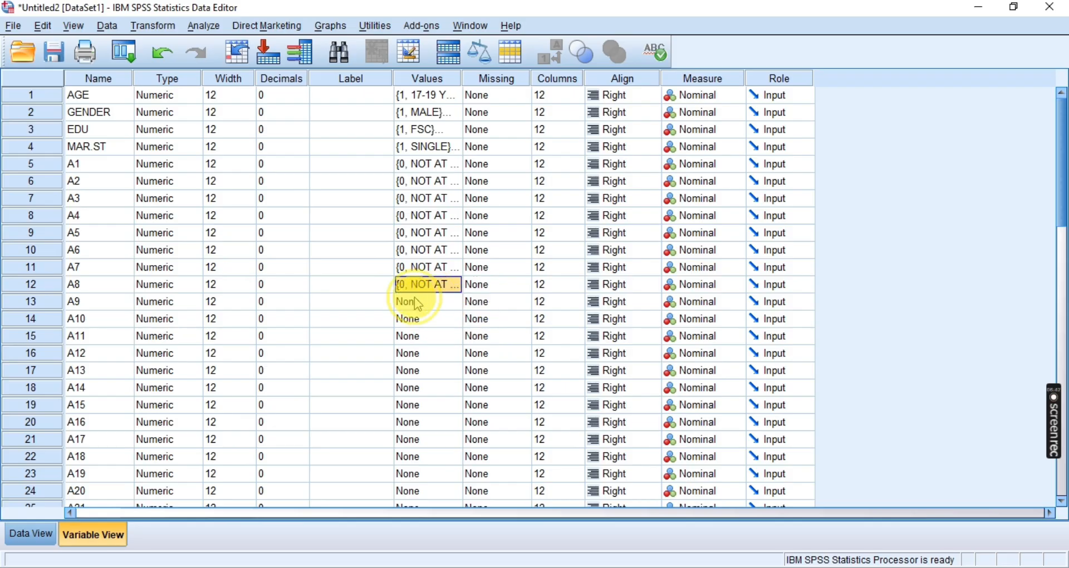
pyautogui.rightClick(416, 304)
pyautogui.click(438, 328)
pyautogui.click(414, 318)
pyautogui.rightClick(417, 320)
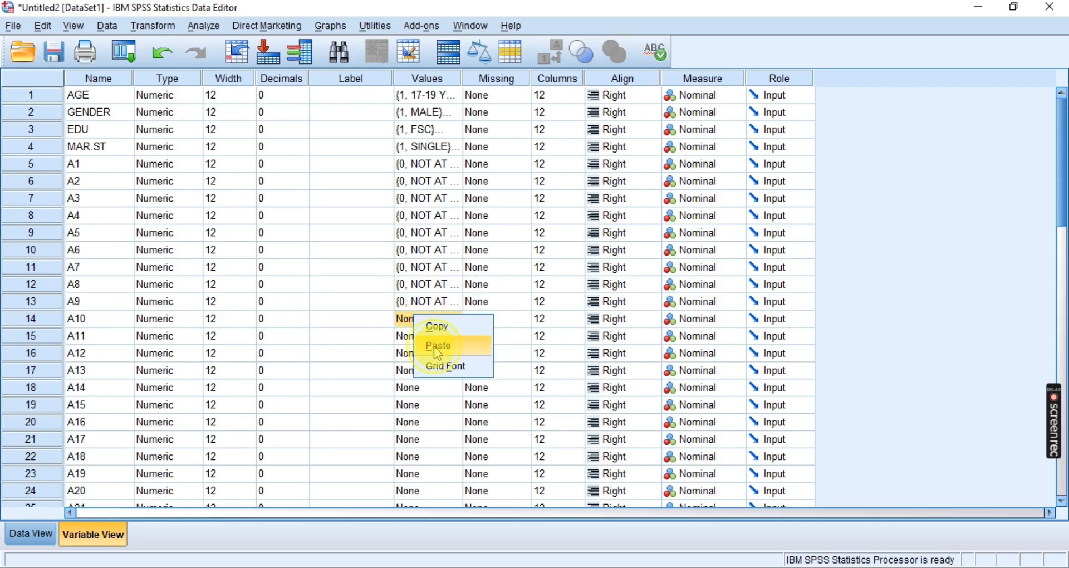
pyautogui.click(437, 345)
pyautogui.click(415, 336)
pyautogui.rightClick(416, 338)
pyautogui.click(438, 362)
# Paste the copied anxiety value labels into the Values cells of A12, A13, A14 and A15
pyautogui.click(428, 356)
pyautogui.rightClick(427, 356)
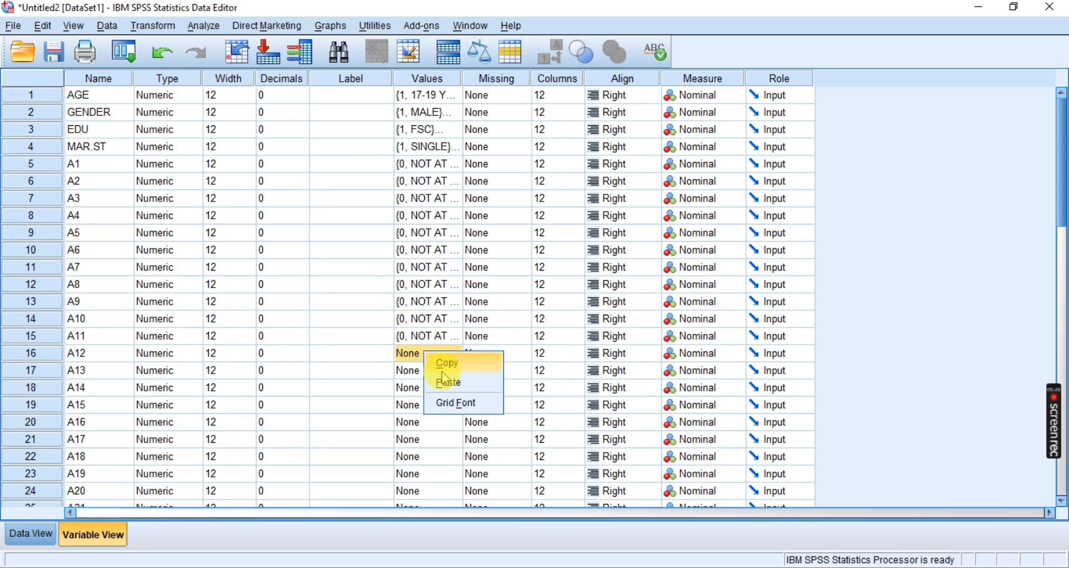
pyautogui.click(440, 380)
pyautogui.click(427, 370)
pyautogui.rightClick(427, 369)
pyautogui.click(452, 407)
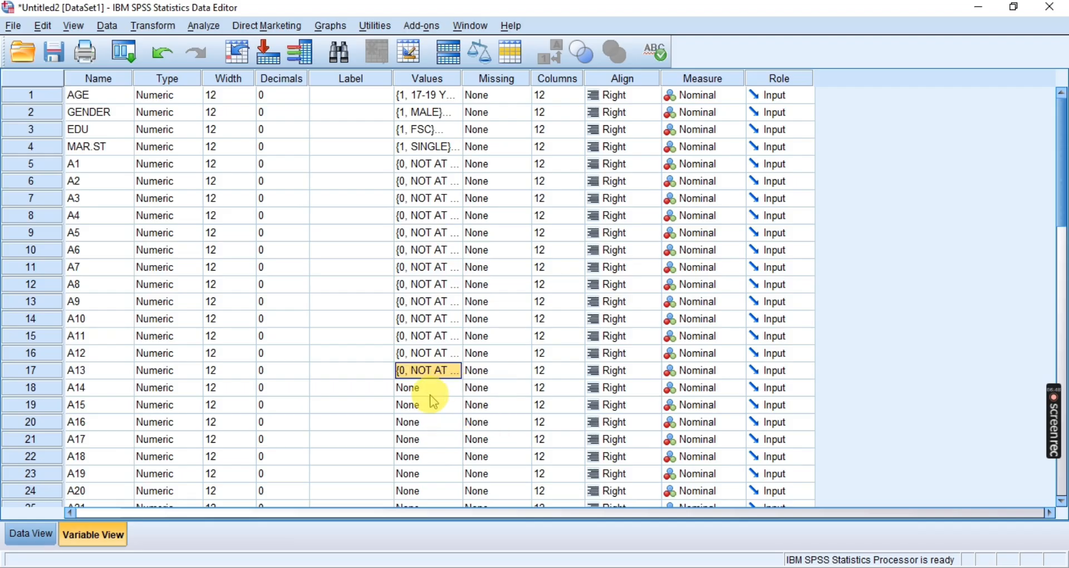
pyautogui.click(427, 388)
pyautogui.rightClick(427, 388)
pyautogui.click(452, 418)
pyautogui.click(426, 409)
pyautogui.rightClick(426, 412)
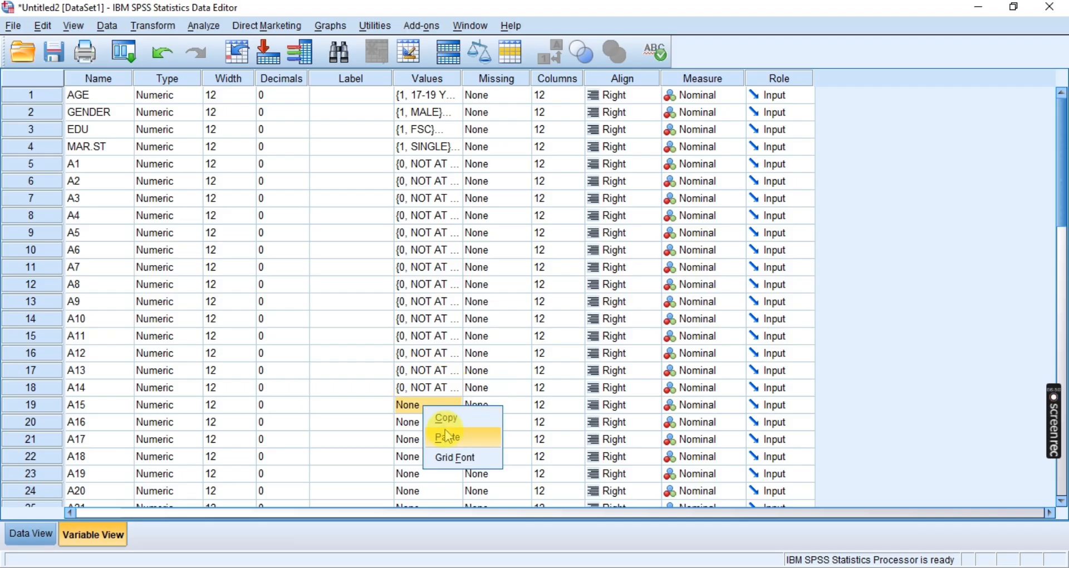
pyautogui.click(449, 439)
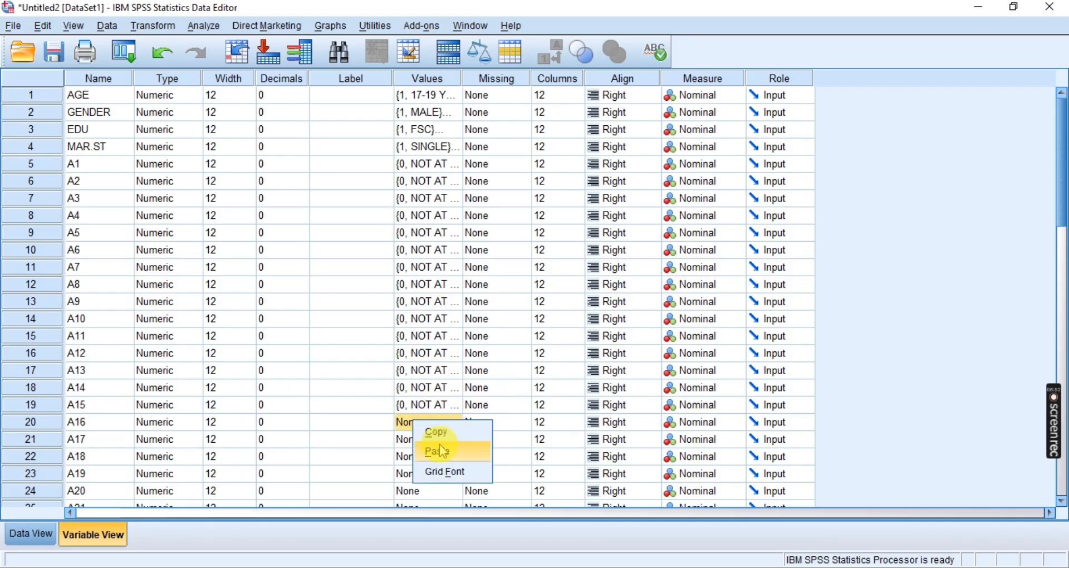
# Paste the copied anxiety value labels into the Values cells of A16, A17, A18 and A19
pyautogui.click(440, 449)
pyautogui.click(420, 438)
pyautogui.rightClick(420, 438)
pyautogui.click(443, 468)
pyautogui.click(422, 456)
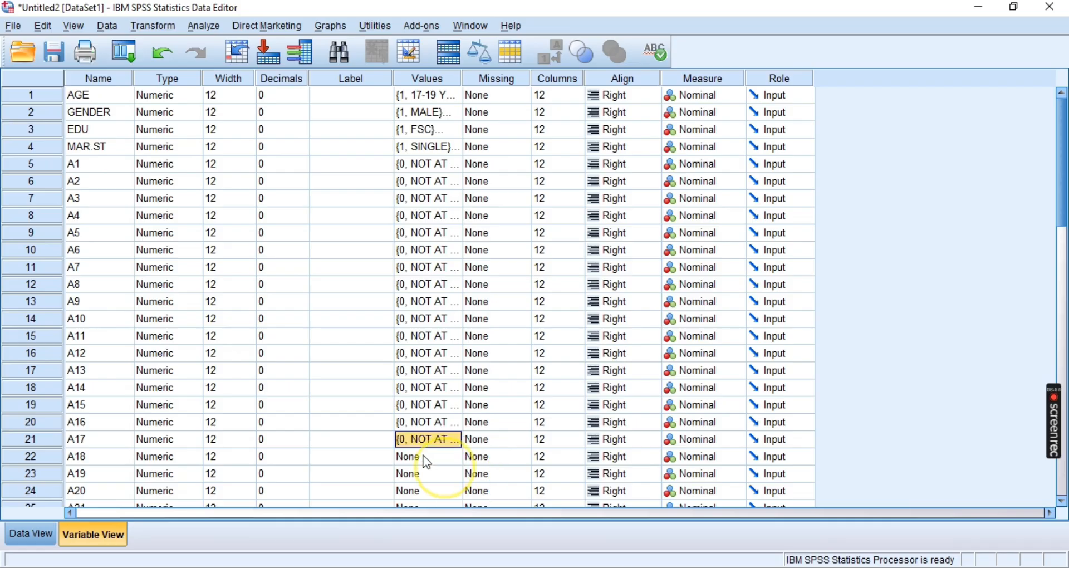
pyautogui.rightClick(424, 457)
pyautogui.click(445, 487)
pyautogui.click(421, 473)
pyautogui.rightClick(422, 473)
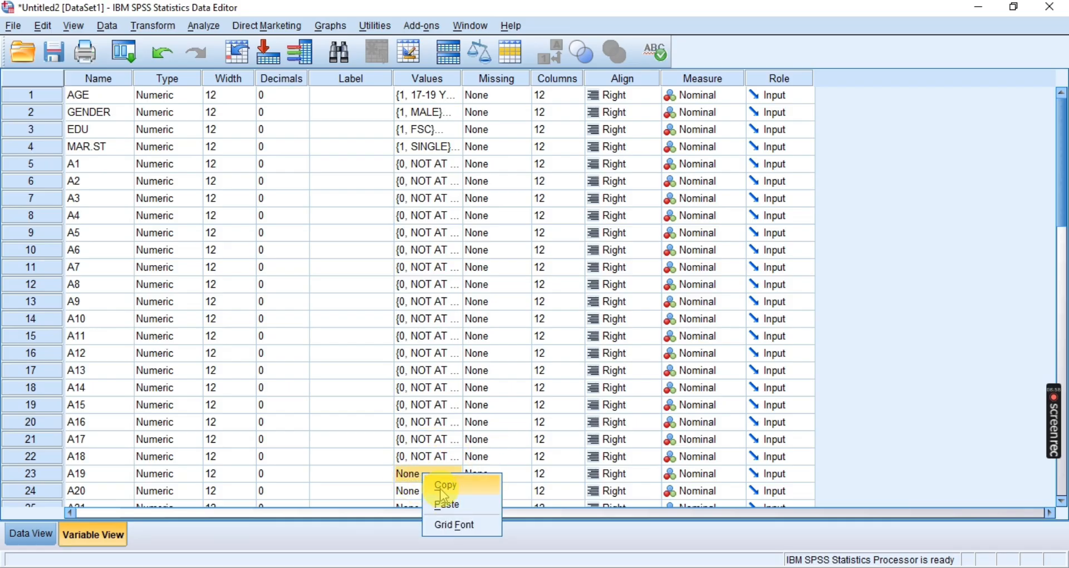
pyautogui.click(449, 505)
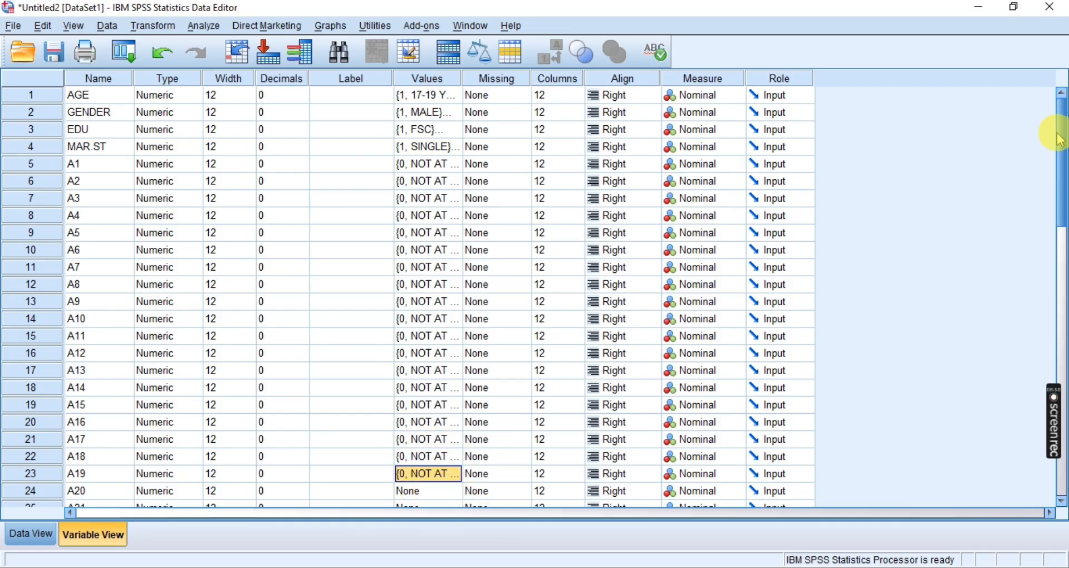
# Paste the copied anxiety value labels into the Values cells of A20, A21 and AT
pyautogui.moveTo(1060, 158); pyautogui.dragTo(1059, 236)
pyautogui.click(406, 241)
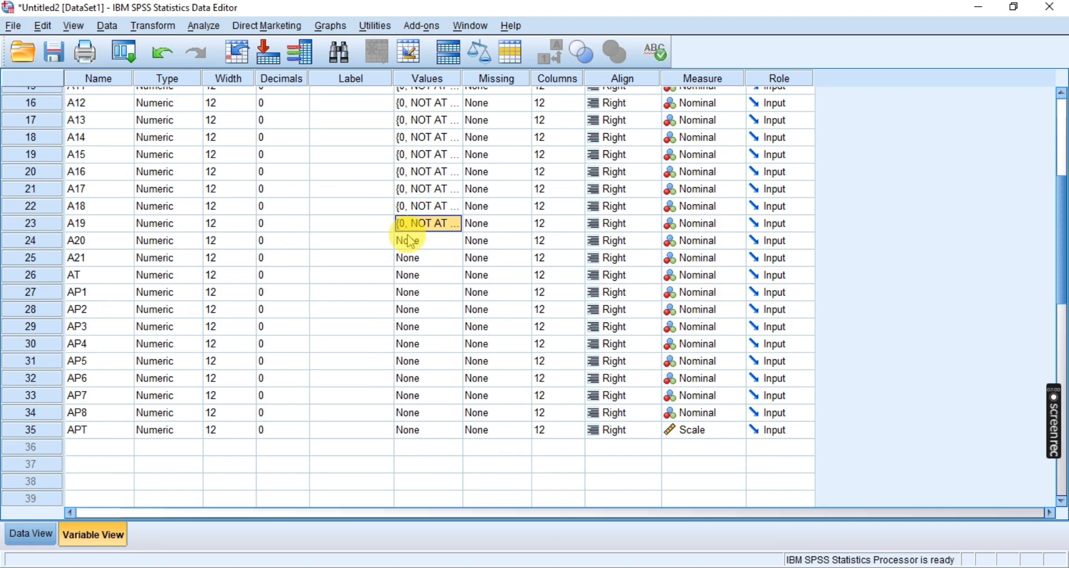
pyautogui.rightClick(407, 240)
pyautogui.click(429, 267)
pyautogui.rightClick(422, 256)
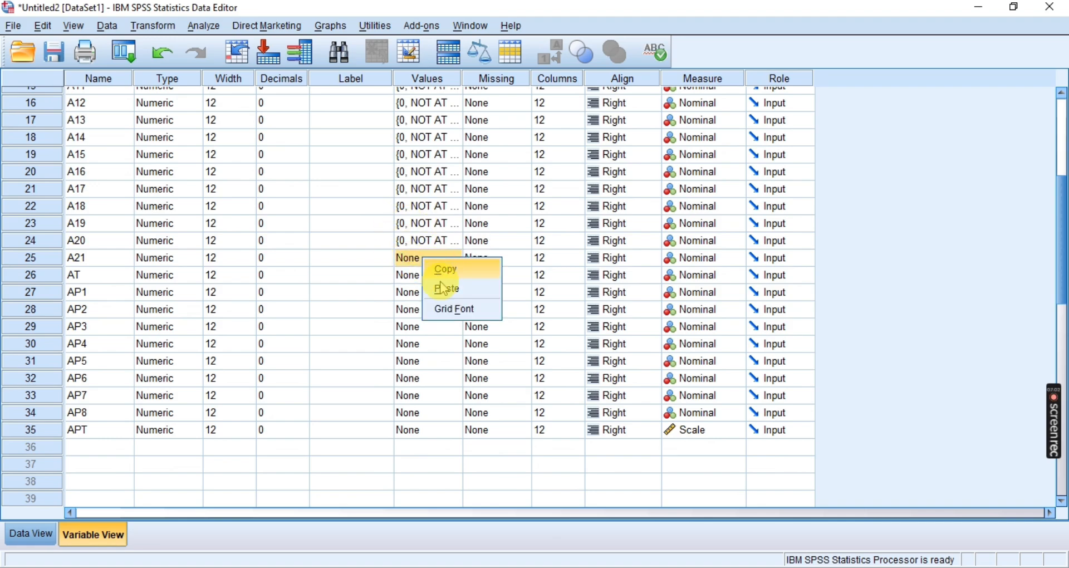
pyautogui.click(442, 287)
pyautogui.rightClick(416, 275)
pyautogui.click(440, 305)
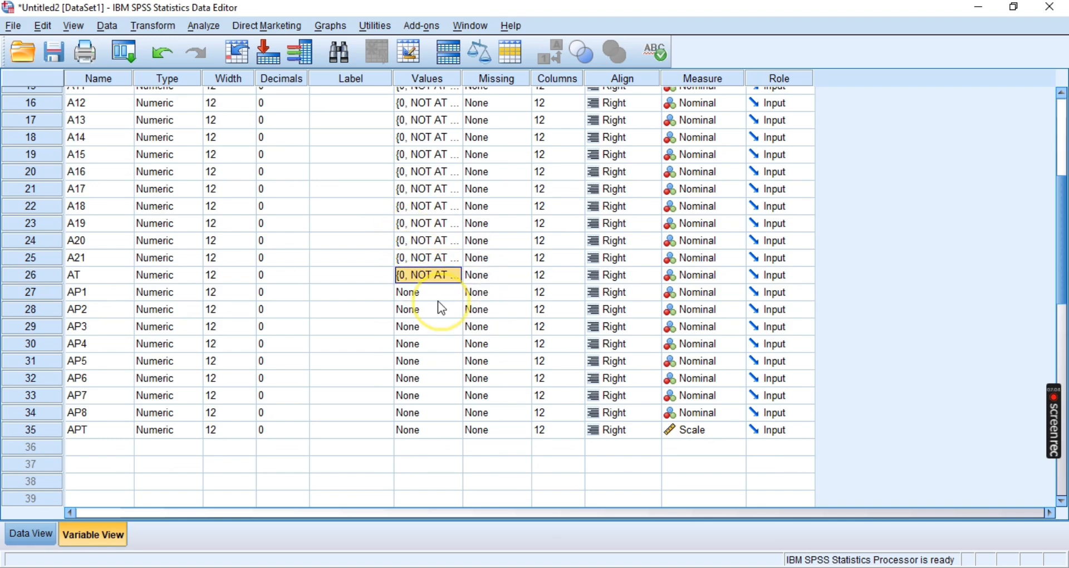
# Open the Value Labels dialog for AP1 and switch to Photos to bring up Academic perf.jpg
pyautogui.click(83, 291)
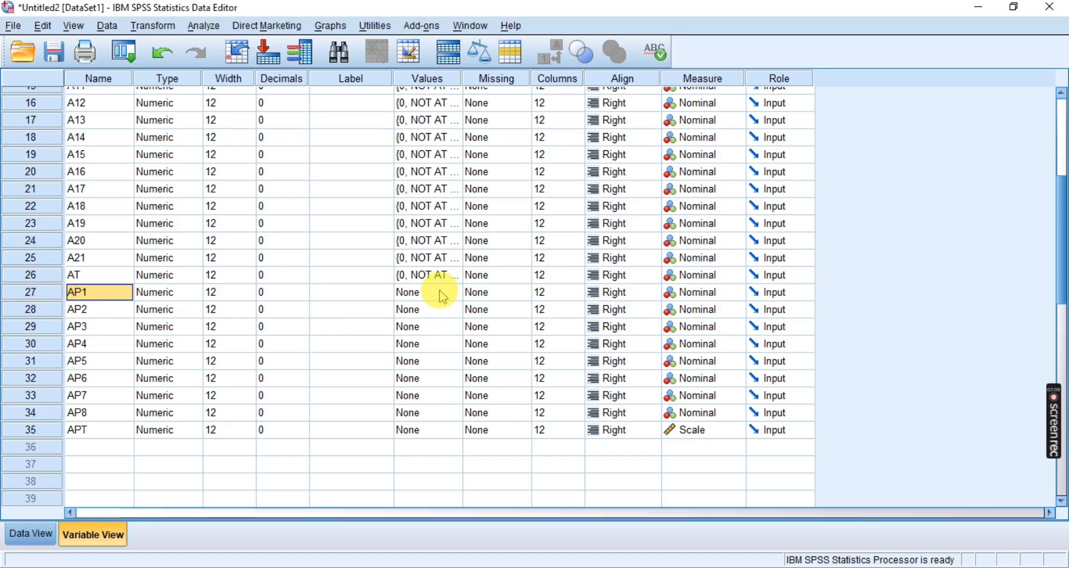
pyautogui.click(459, 293)
pyautogui.click(454, 294)
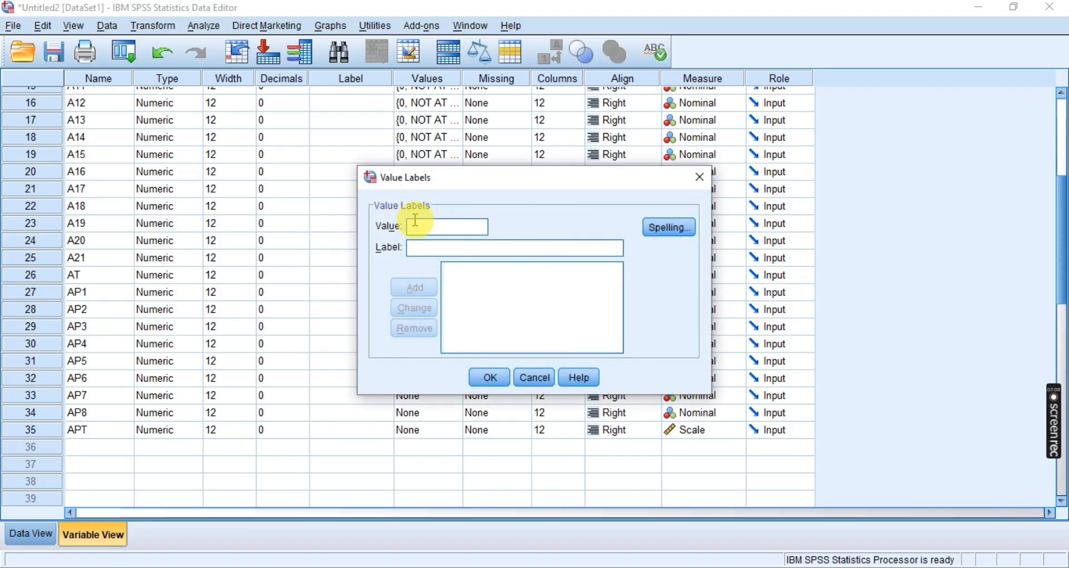
pyautogui.hotkey('alt', 'Tab')
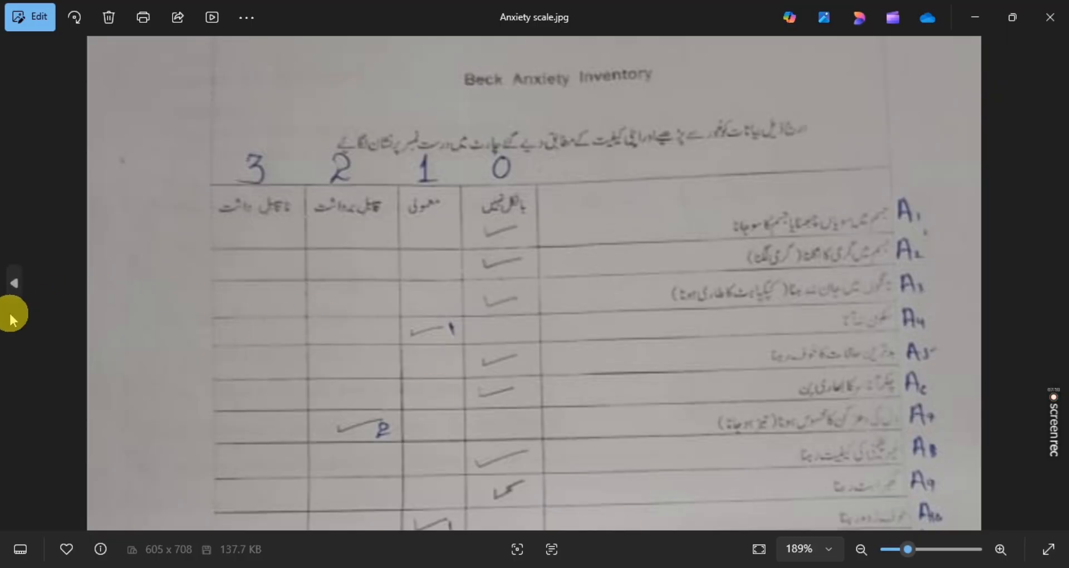
pyautogui.click(14, 281)
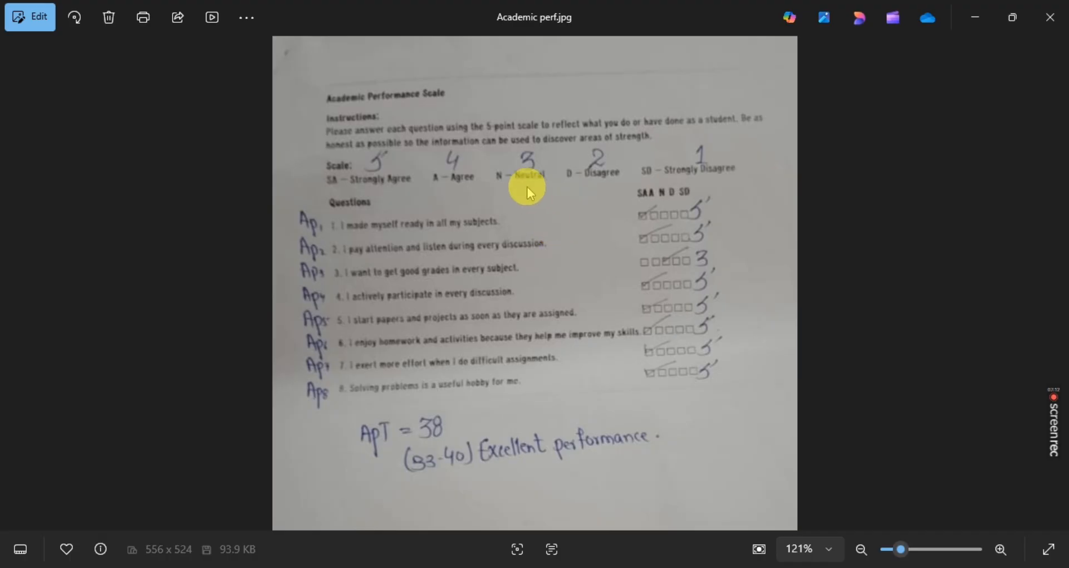
# Enlarge the Academic Performance Scale image to 257%, examine the codes above its answer options, and return to the SPSS dataset
pyautogui.moveTo(900, 549); pyautogui.dragTo(918, 550)
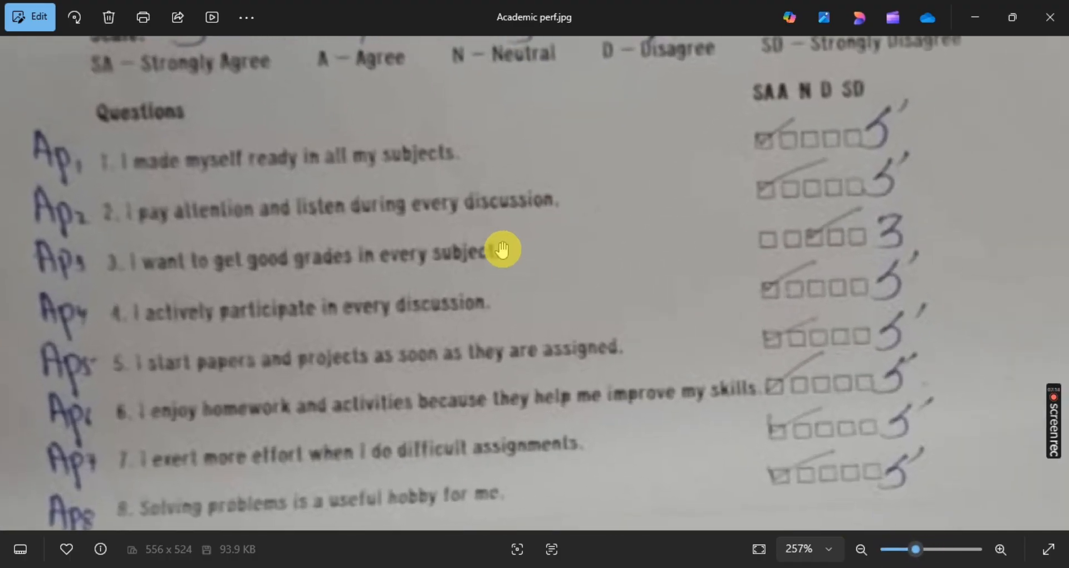
pyautogui.moveTo(501, 248); pyautogui.dragTo(581, 459)
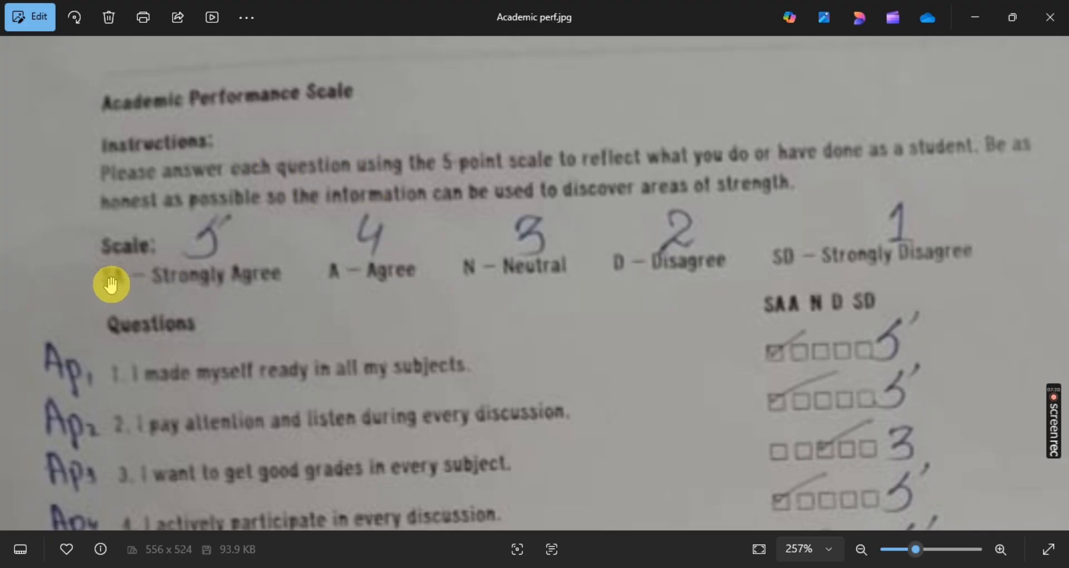
pyautogui.moveTo(195, 283); pyautogui.dragTo(188, 276)
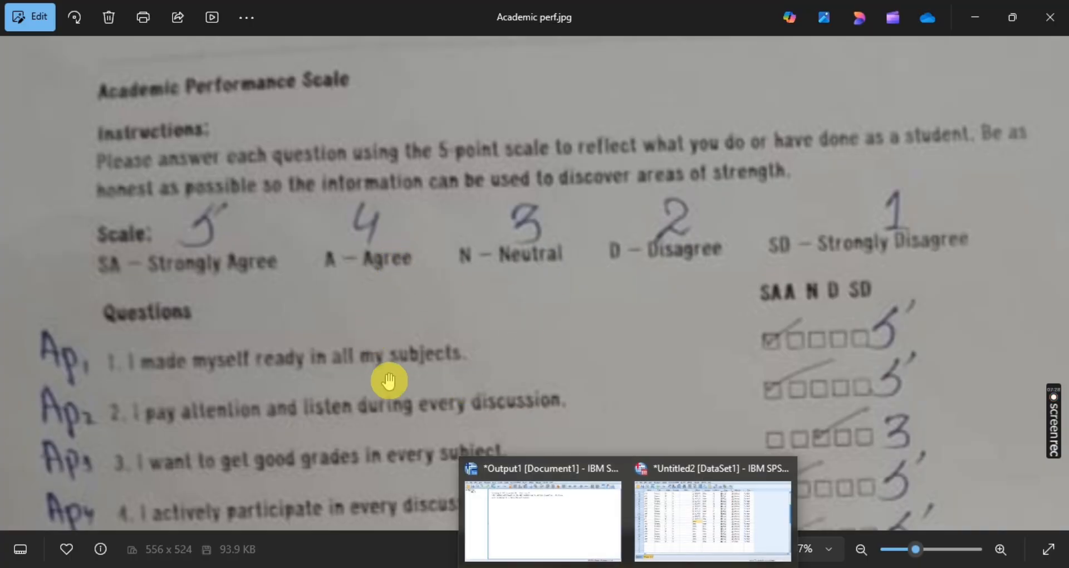
pyautogui.click(675, 537)
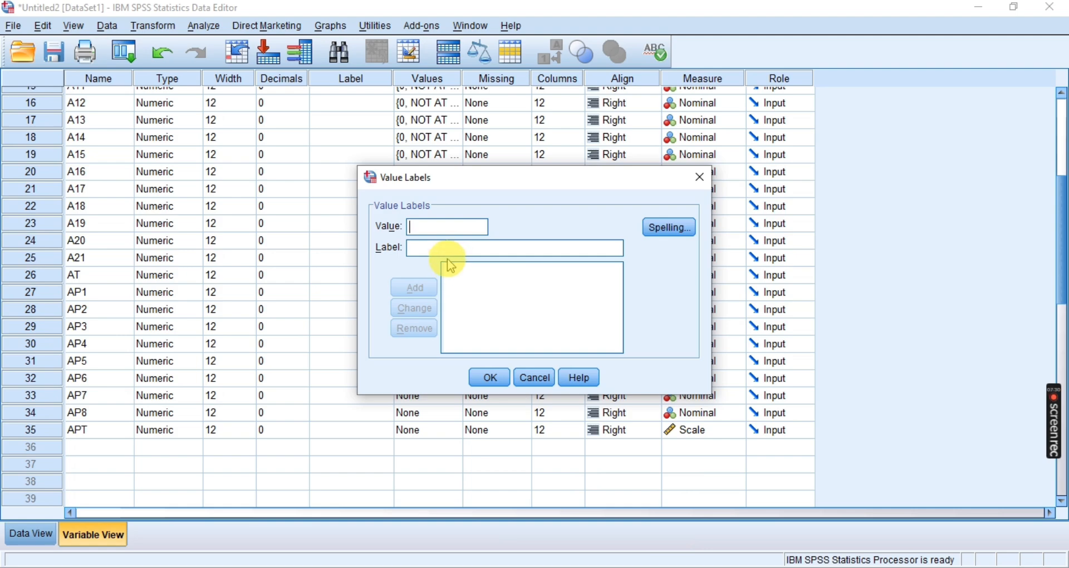
# Add the value label 5 = STRONGLY AGREE for AP1
pyautogui.write('5')
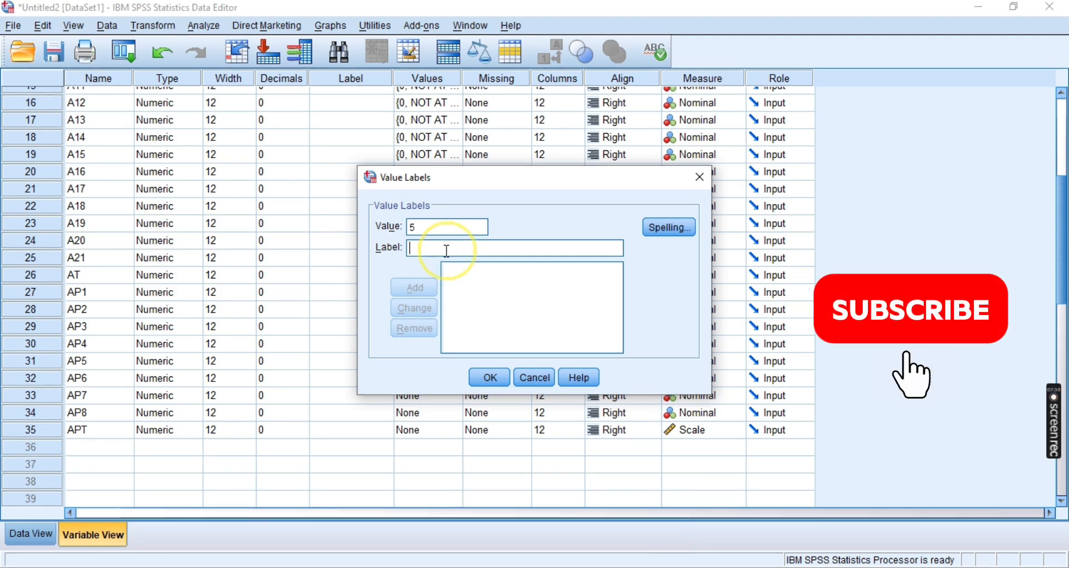
pyautogui.write('STR')
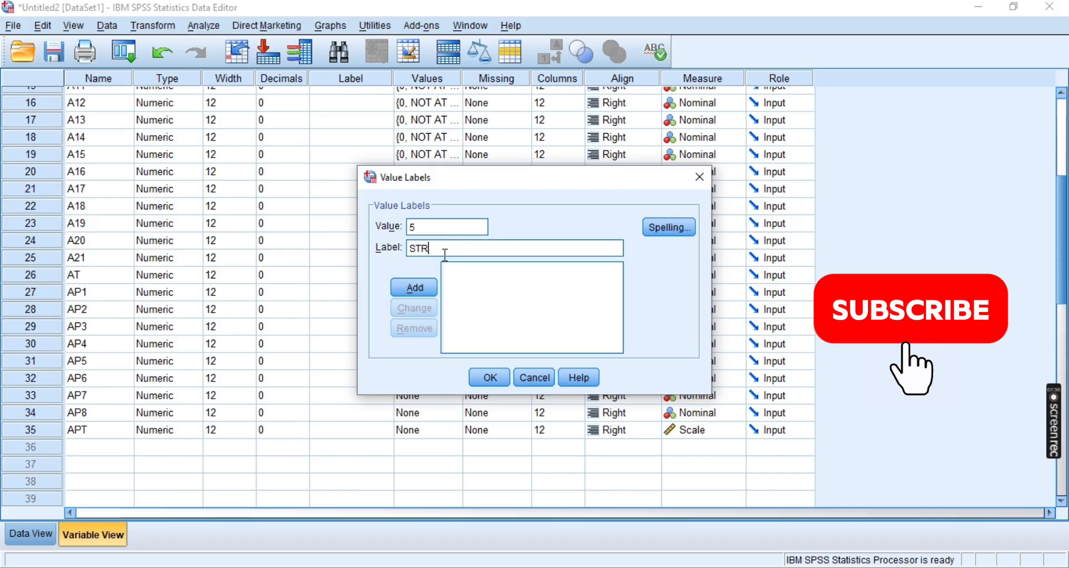
pyautogui.write('ONGLY AGREE')
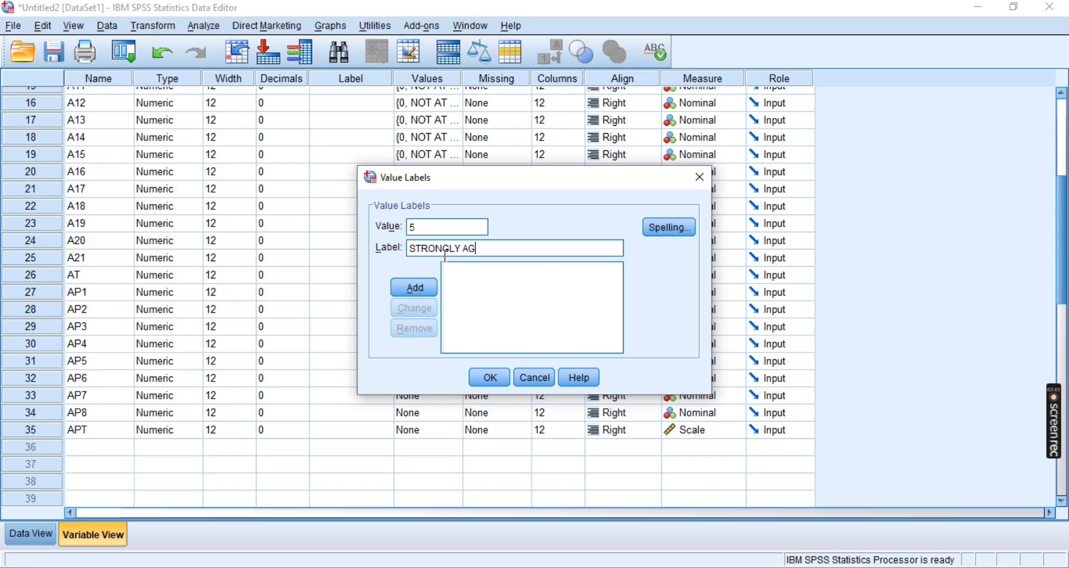
pyautogui.click(414, 287)
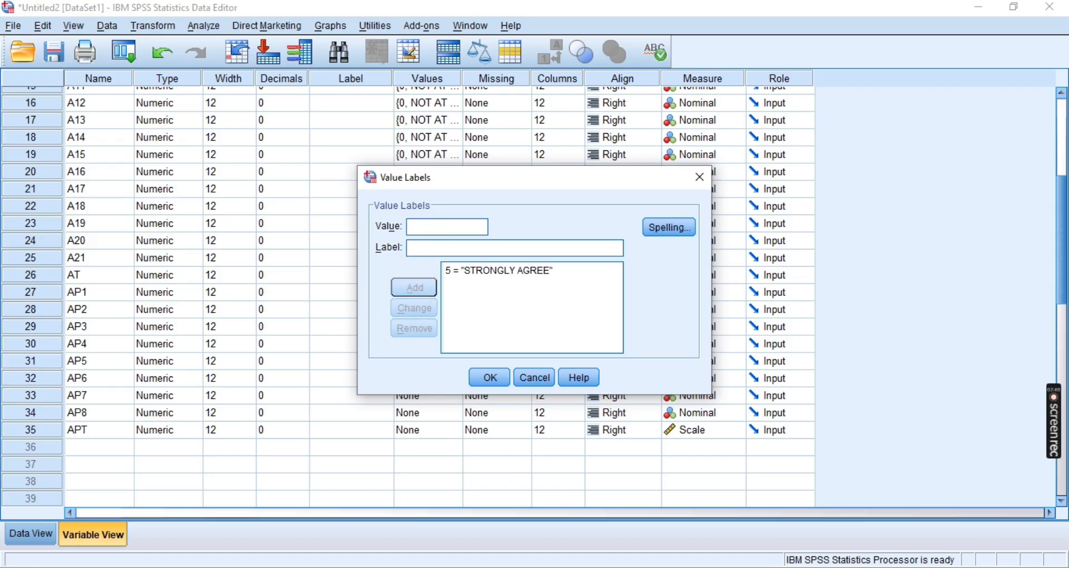
# Check the scale codes in Academic perf.jpg in Photos and add the value label 4 = AGREE for AP1 in SPSS
pyautogui.click(694, 567)
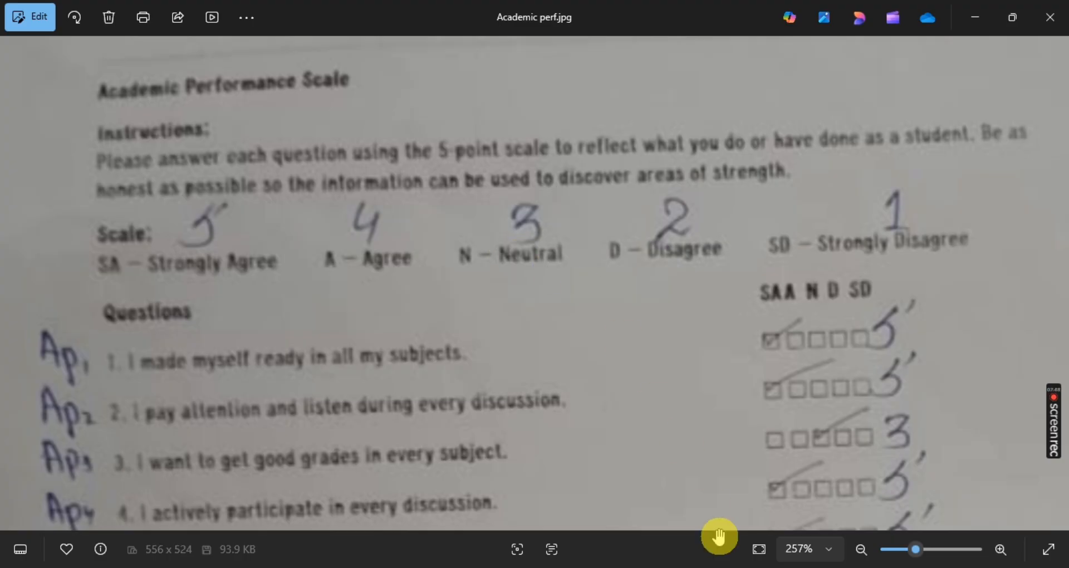
pyautogui.moveTo(616, 446)
pyautogui.click(711, 489)
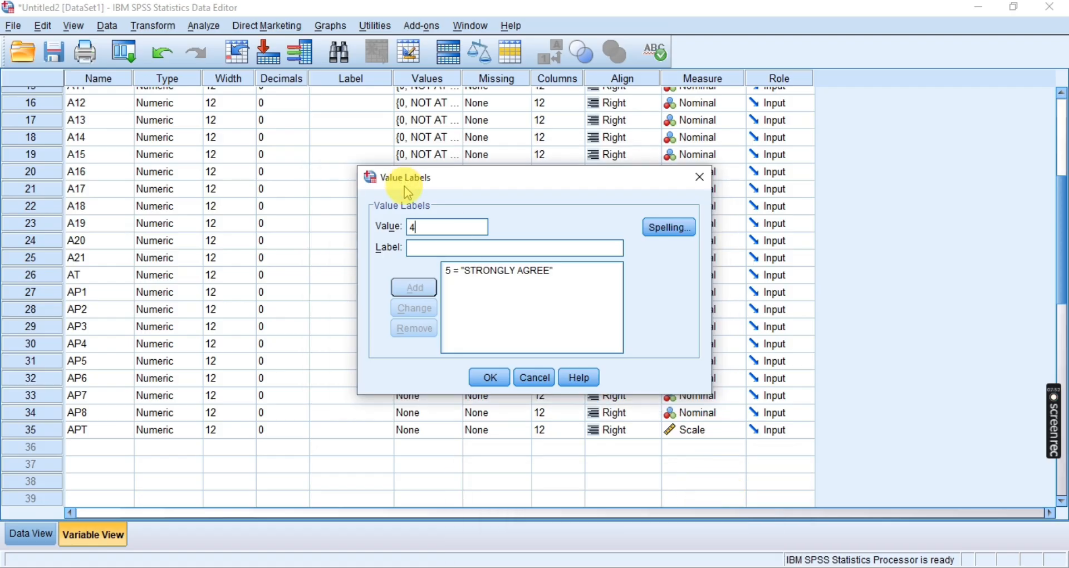
pyautogui.click(427, 248)
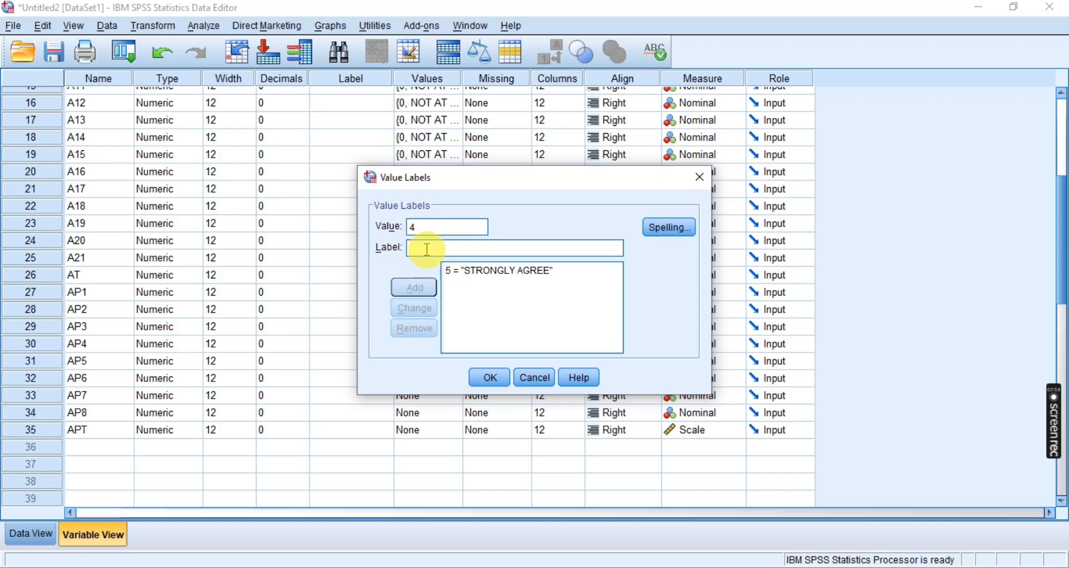
pyautogui.write('AGRE')
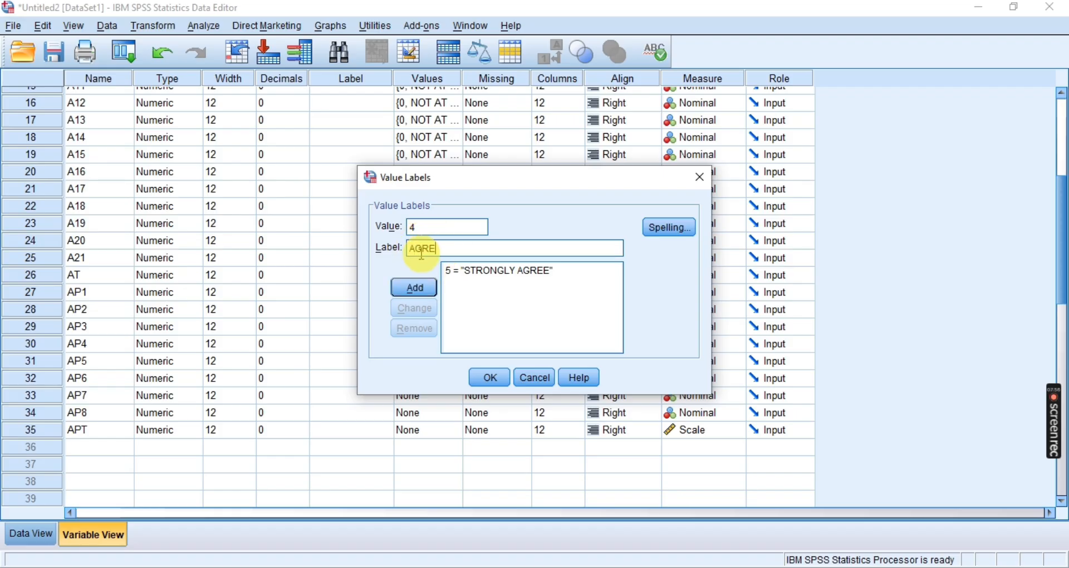
pyautogui.write('E')
pyautogui.click(414, 287)
# Add the value label 3 = NEUTRAL for AP1
pyautogui.click(436, 228)
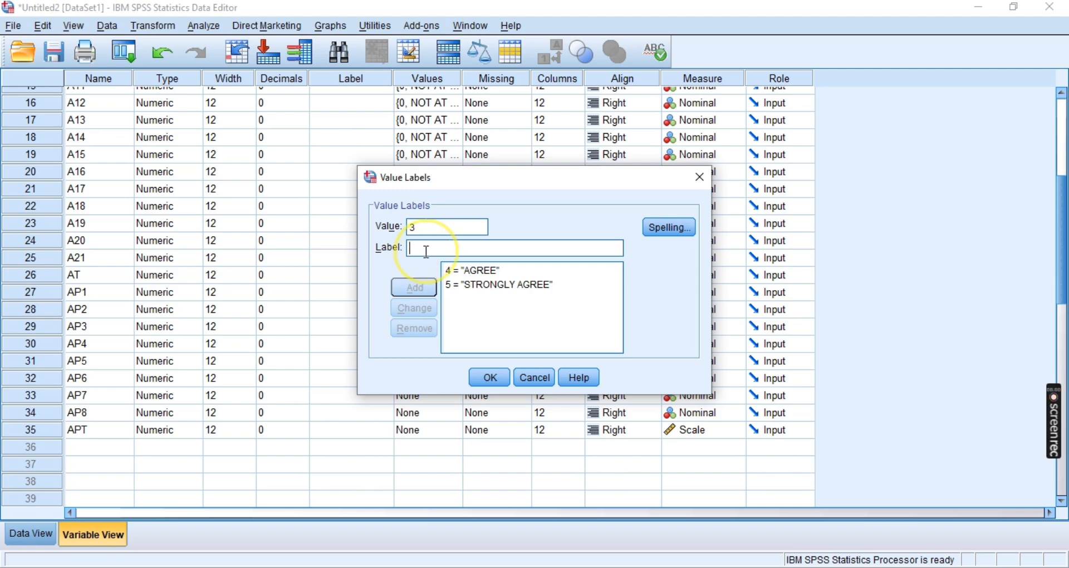
pyautogui.write('NEUTRAL')
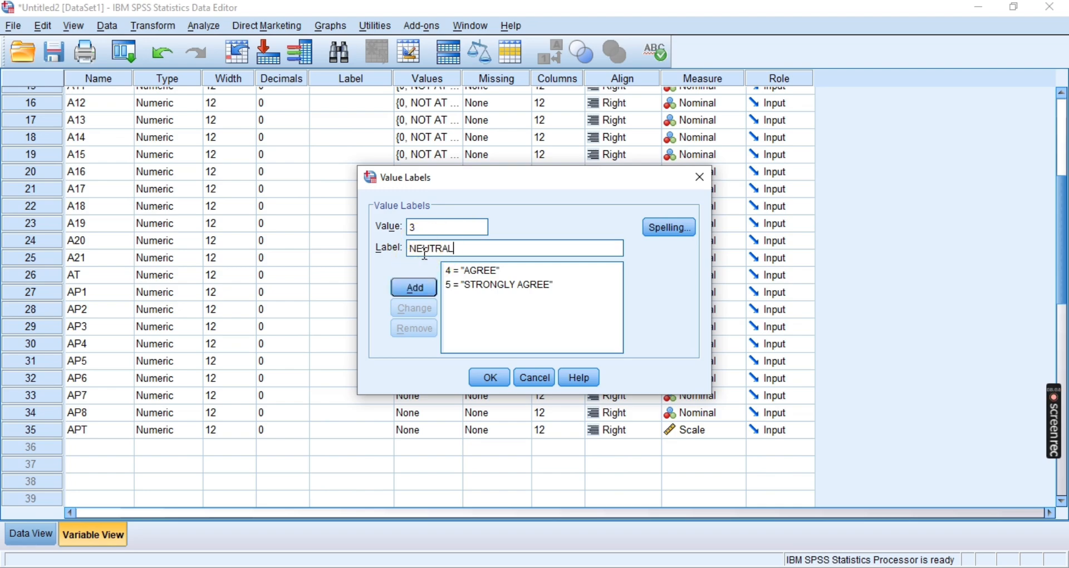
pyautogui.click(412, 287)
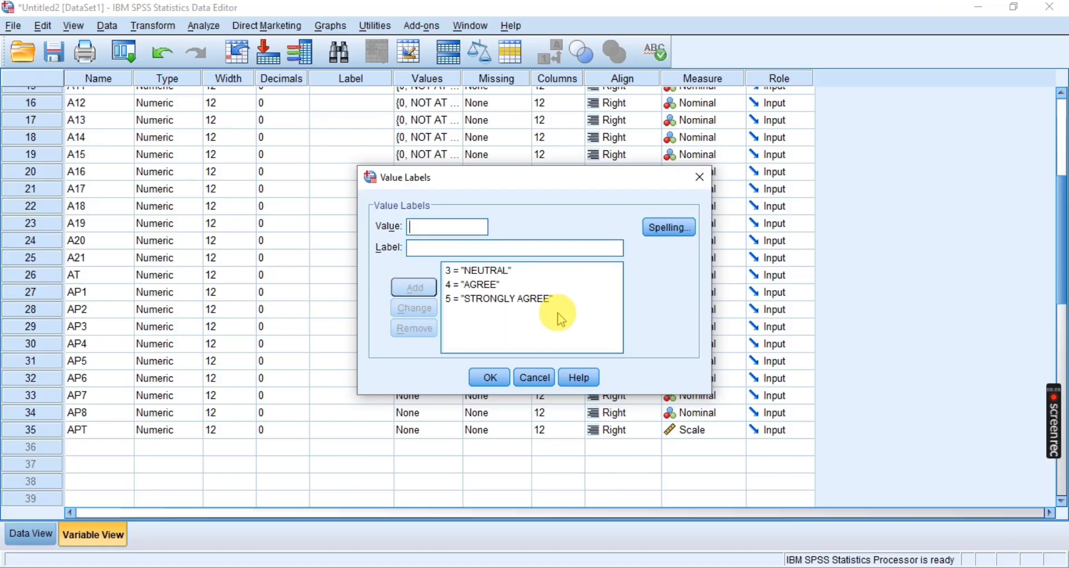
# Recheck the remaining scale codes in Academic perf.jpg in Photos and add the value label 2 = DISAGREE for AP1 in SPSS
pyautogui.hotkey('alt', 'Tab')
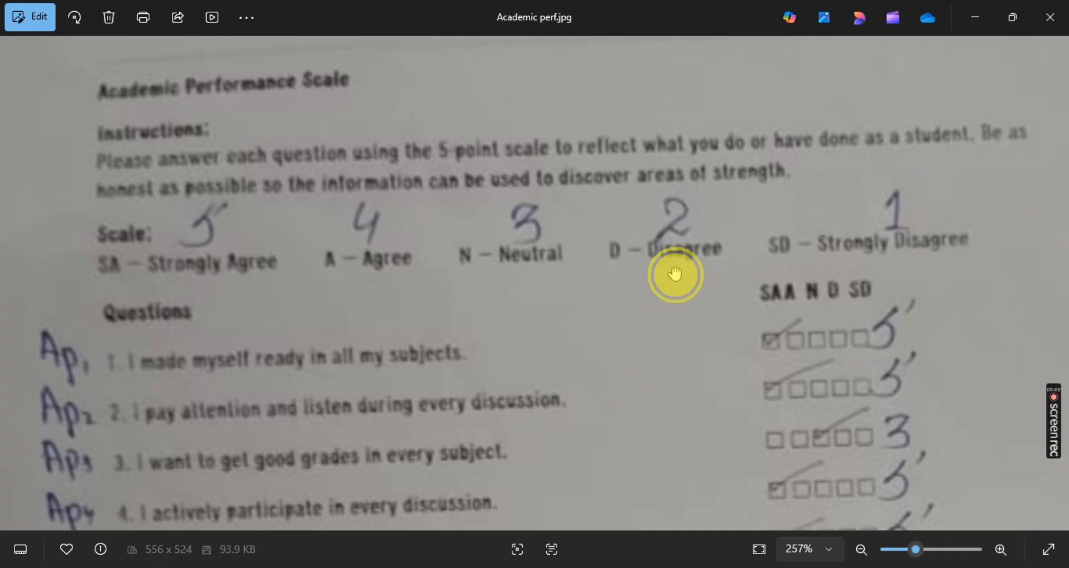
pyautogui.moveTo(675, 277); pyautogui.dragTo(620, 279)
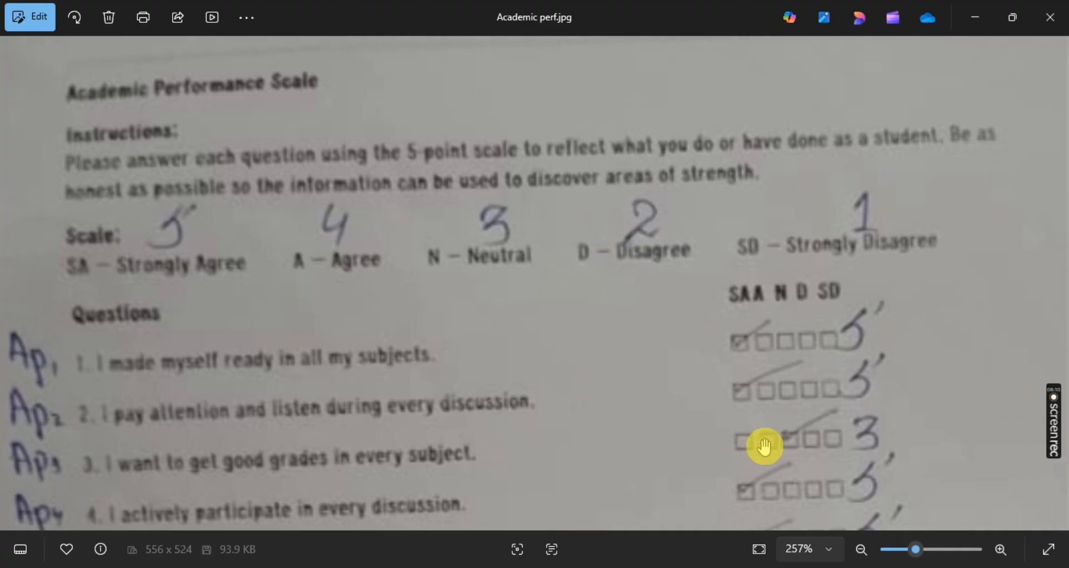
pyautogui.moveTo(609, 454)
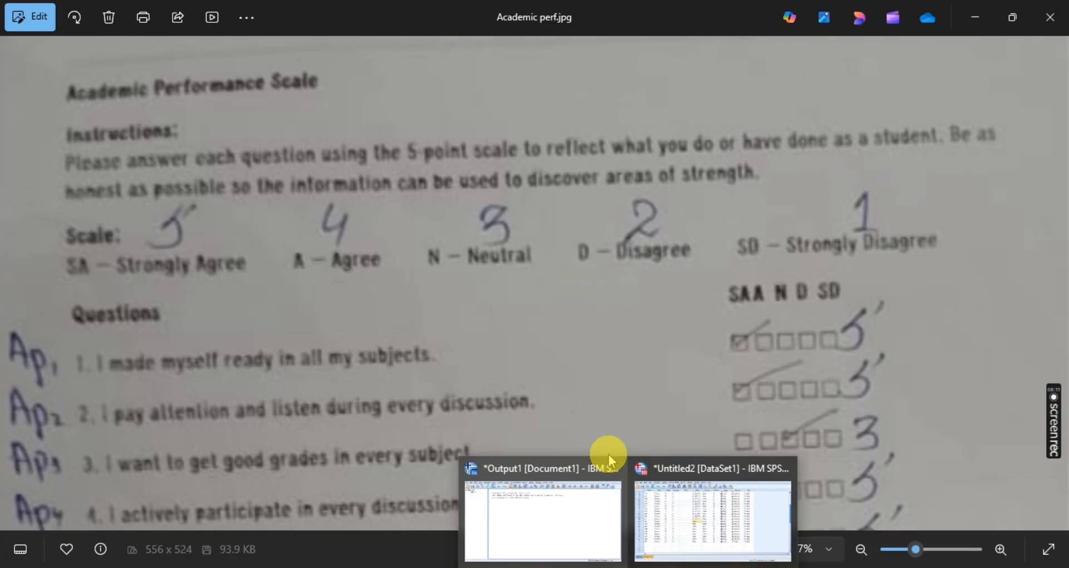
pyautogui.click(686, 509)
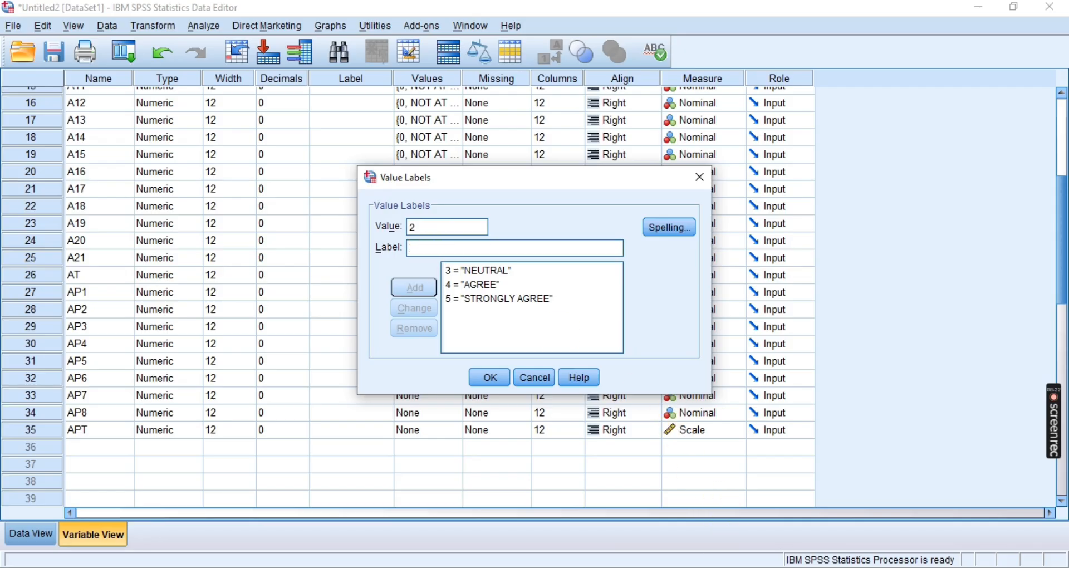
pyautogui.click(662, 567)
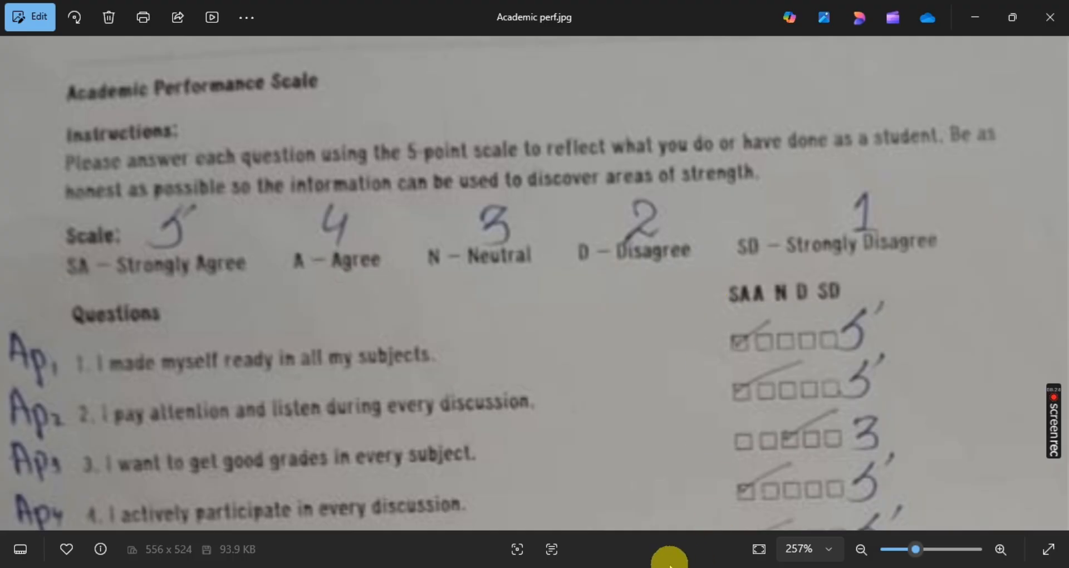
pyautogui.moveTo(663, 565)
pyautogui.click(698, 529)
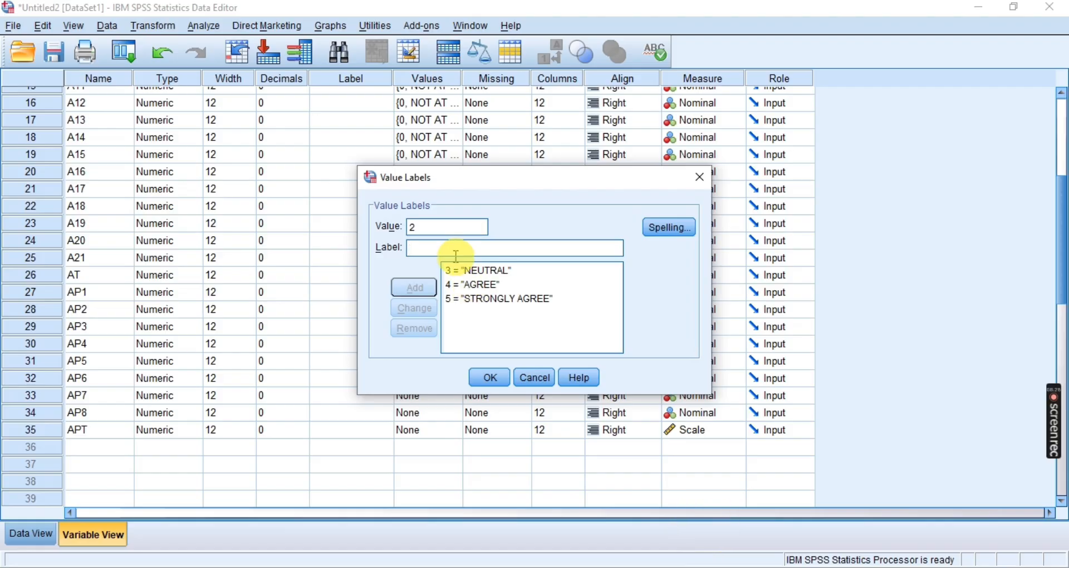
pyautogui.write('DISAGREE')
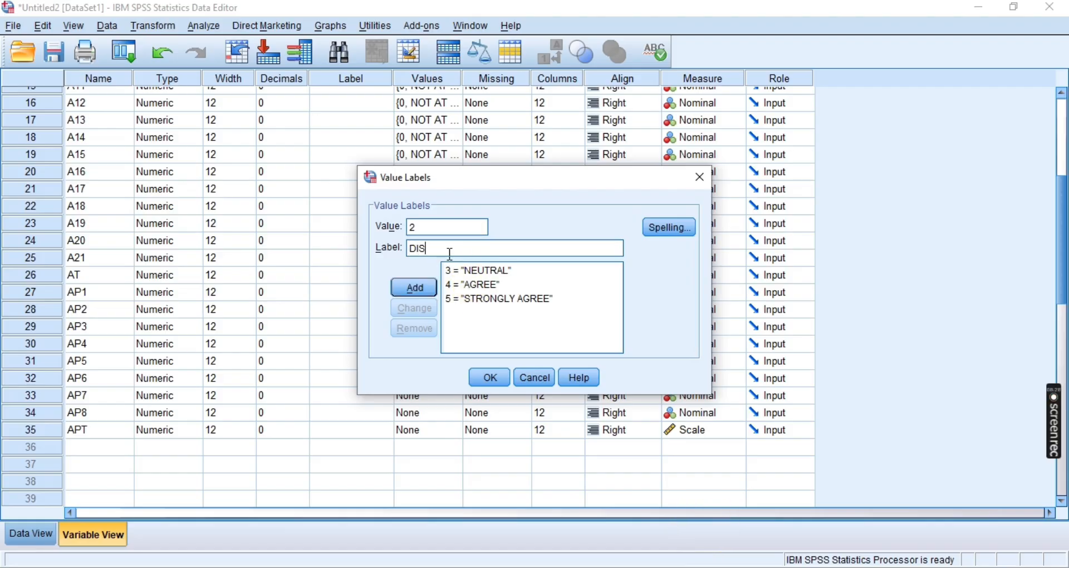
pyautogui.click(414, 287)
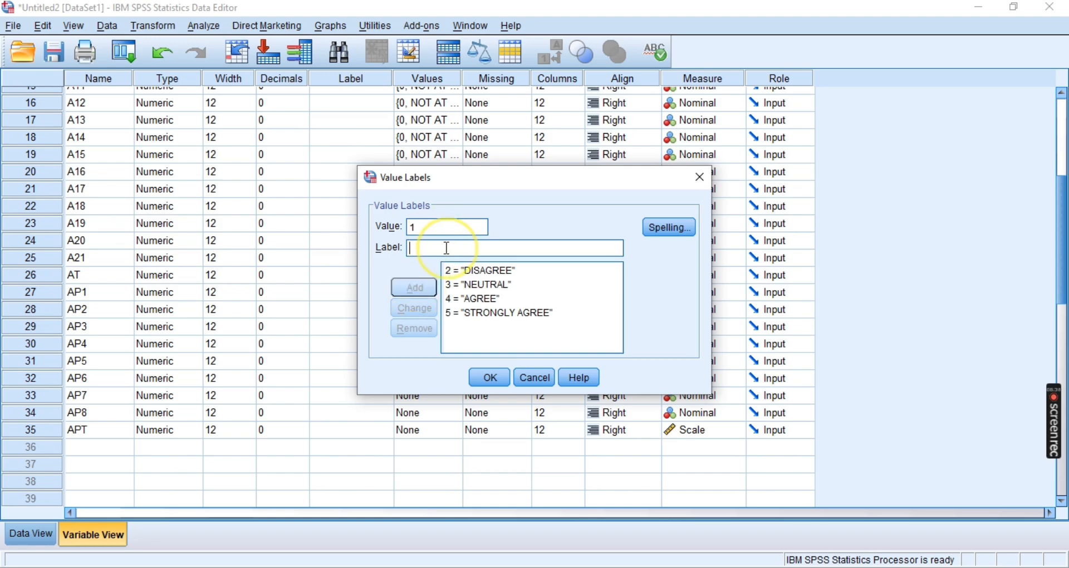
# Add the value label 1 = STRONGLY DISAGREE for AP1 and accept the complete set of labels
pyautogui.write('STRONGLY DISAGREE')
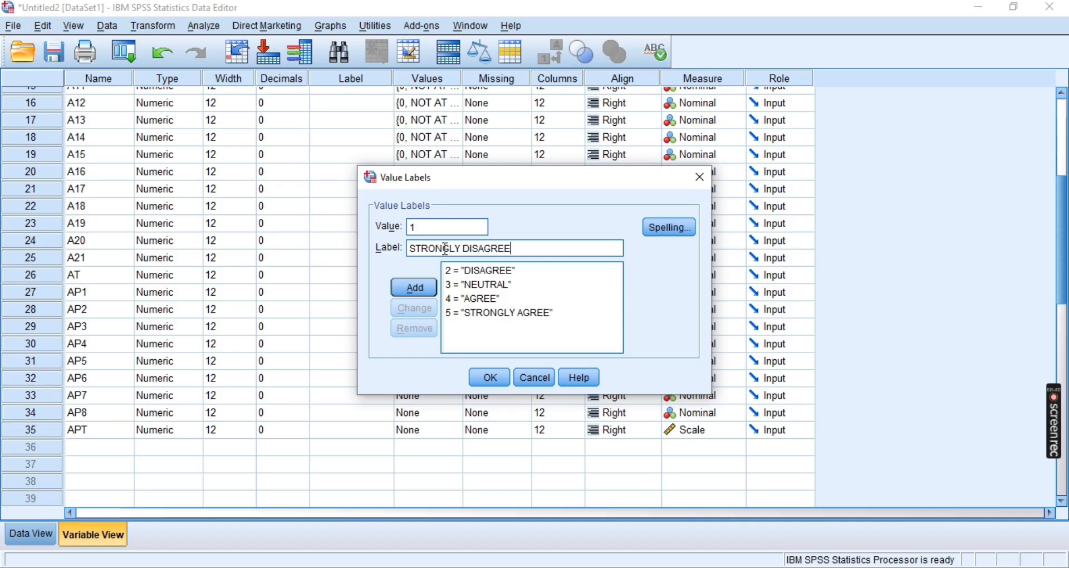
pyautogui.click(417, 290)
pyautogui.click(489, 378)
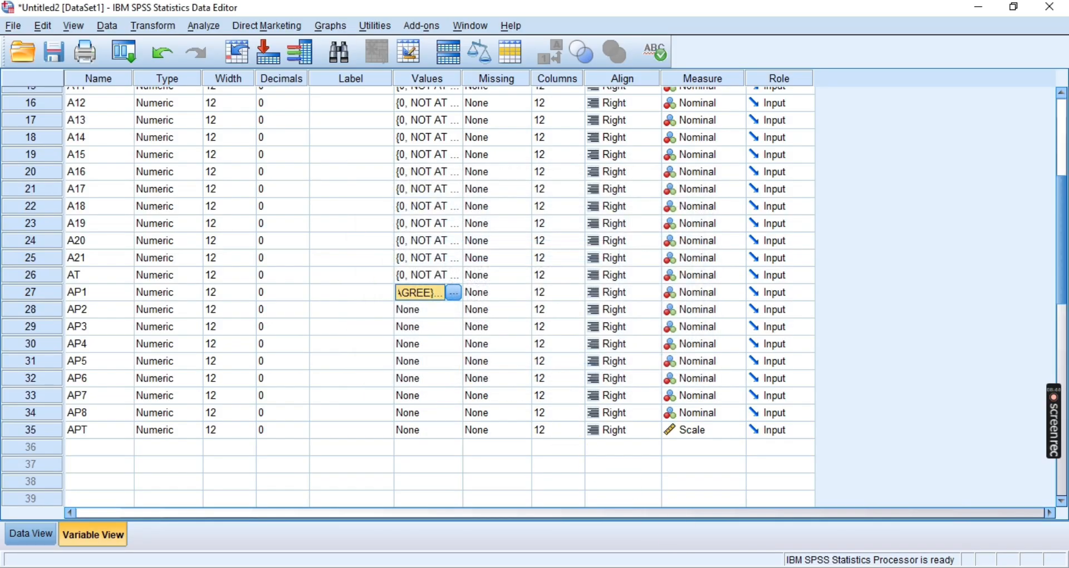
# Review the numbered questions in Academic perf.jpg in Photos, and copy AP1's value labels into the Values cell of AP2 in SPSS
pyautogui.hotkey('alt', 'Tab')
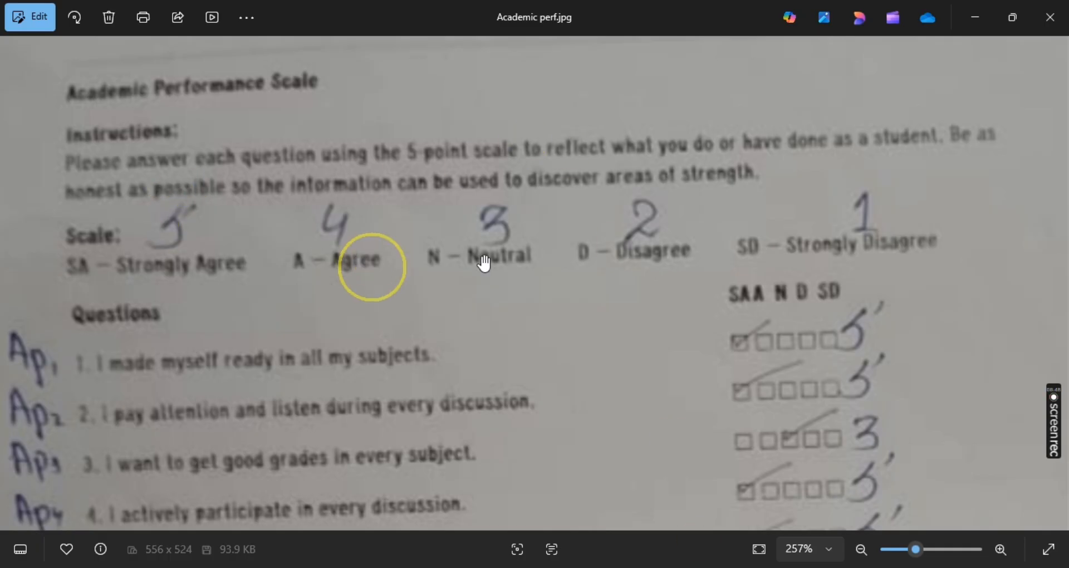
pyautogui.moveTo(477, 386); pyautogui.dragTo(457, 253)
pyautogui.moveTo(707, 338); pyautogui.dragTo(747, 313)
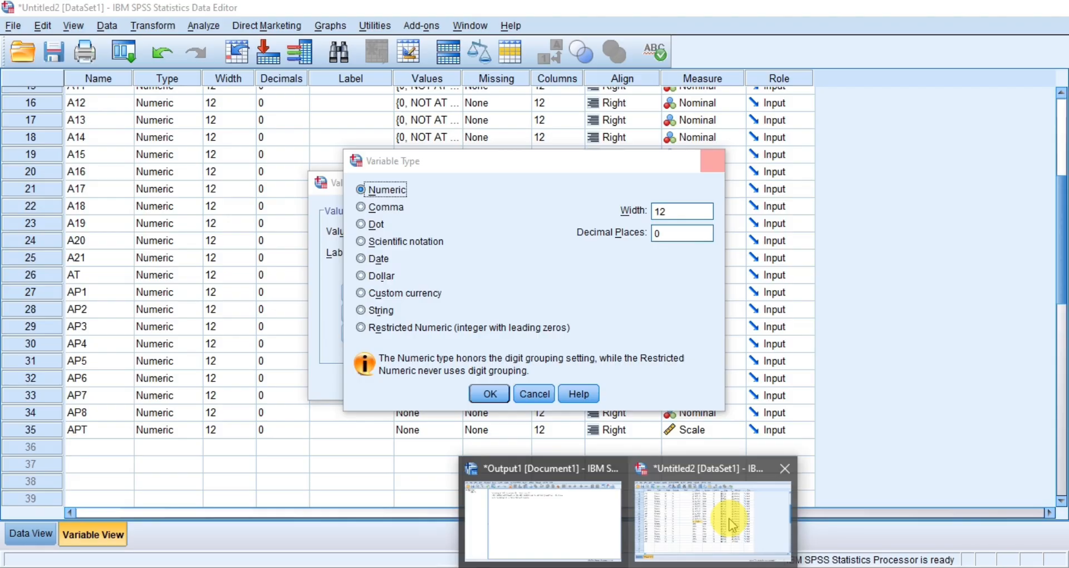
pyautogui.click(711, 506)
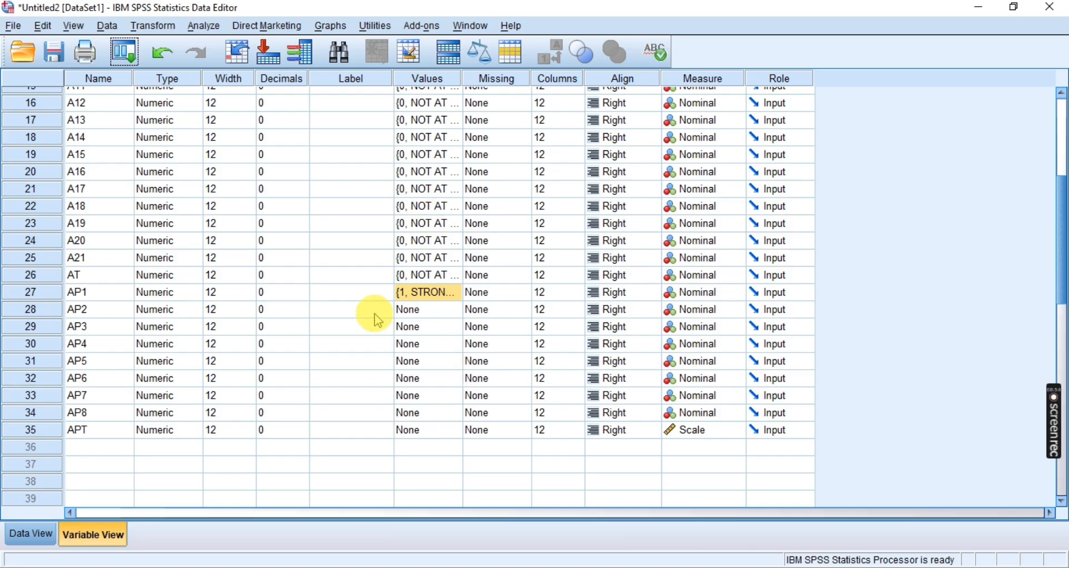
pyautogui.click(422, 295)
pyautogui.rightClick(422, 298)
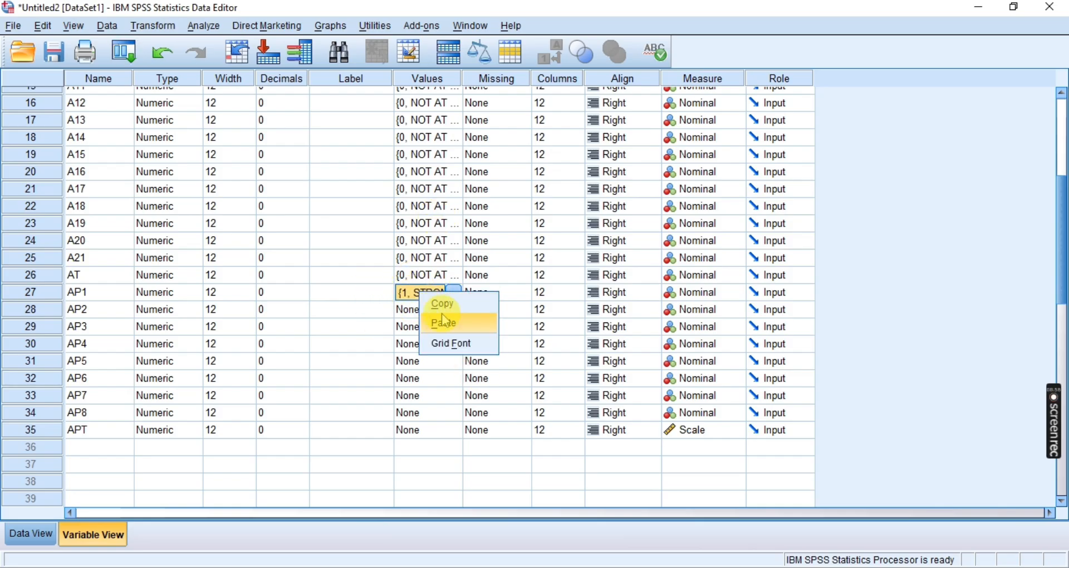
pyautogui.click(443, 305)
pyautogui.click(422, 309)
pyautogui.rightClick(422, 309)
pyautogui.click(437, 338)
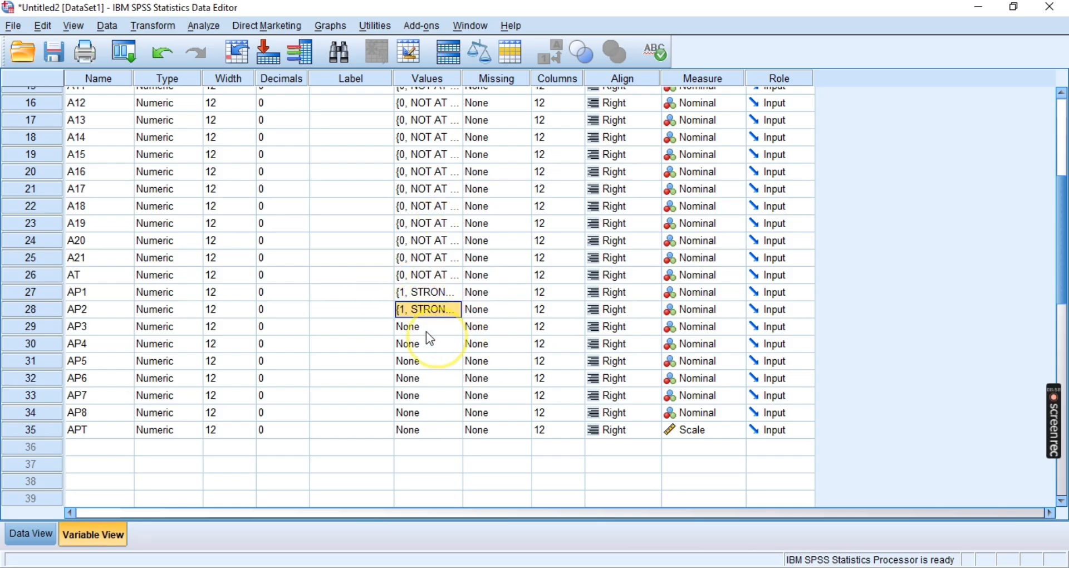
# Paste the copied academic performance value labels into the Values cells of AP3, AP4, AP5 and AP6
pyautogui.rightClick(416, 327)
pyautogui.click(437, 356)
pyautogui.click(419, 343)
pyautogui.rightClick(420, 344)
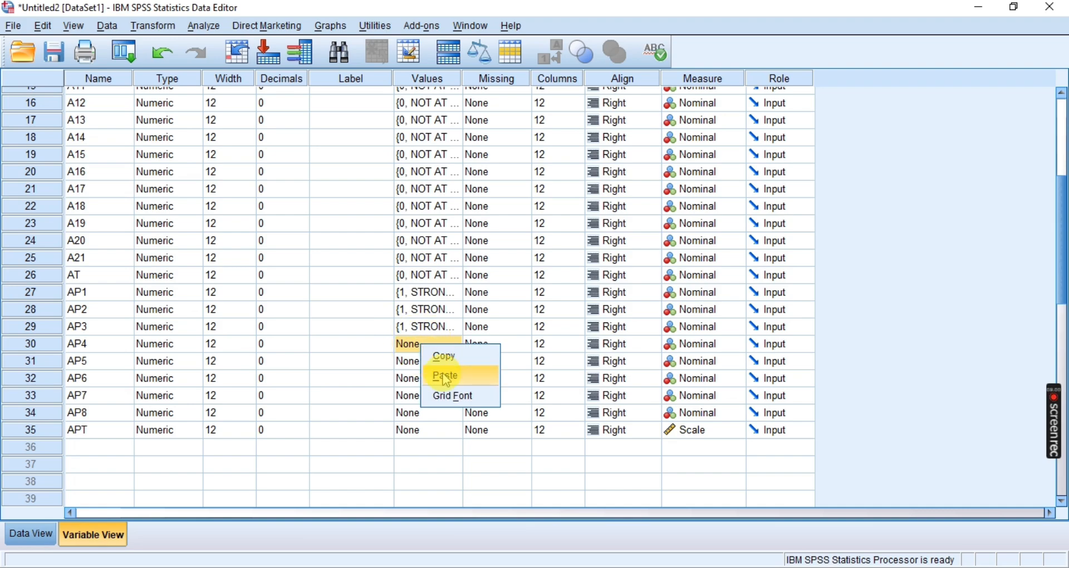
pyautogui.click(441, 373)
pyautogui.click(423, 361)
pyautogui.rightClick(424, 362)
pyautogui.click(439, 393)
pyautogui.click(423, 377)
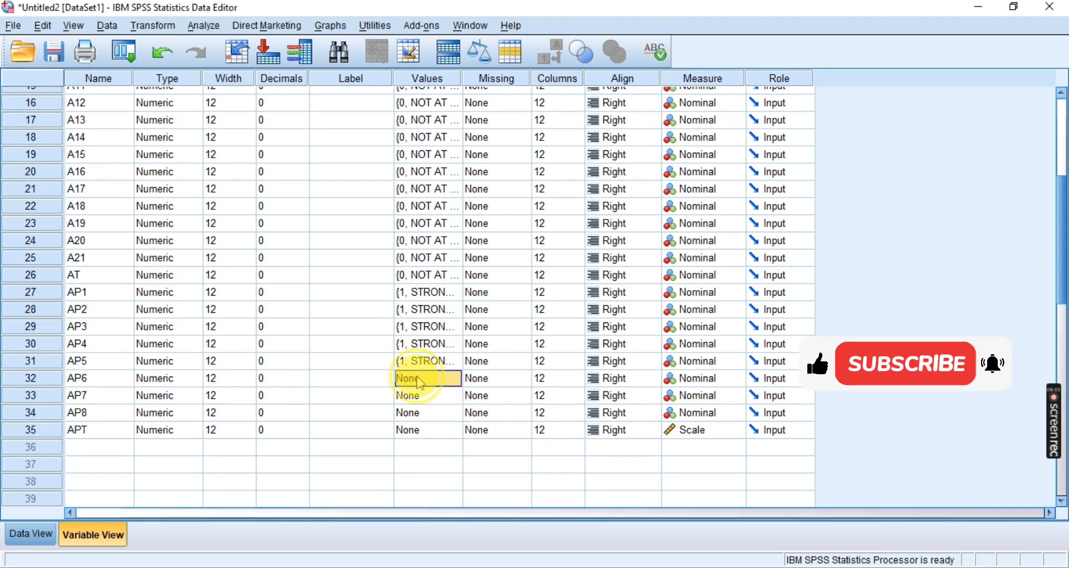
pyautogui.rightClick(424, 379)
pyautogui.click(440, 409)
# Paste the copied academic performance value labels into the Values cells of AP7, AP8 and APT
pyautogui.click(426, 396)
pyautogui.rightClick(427, 396)
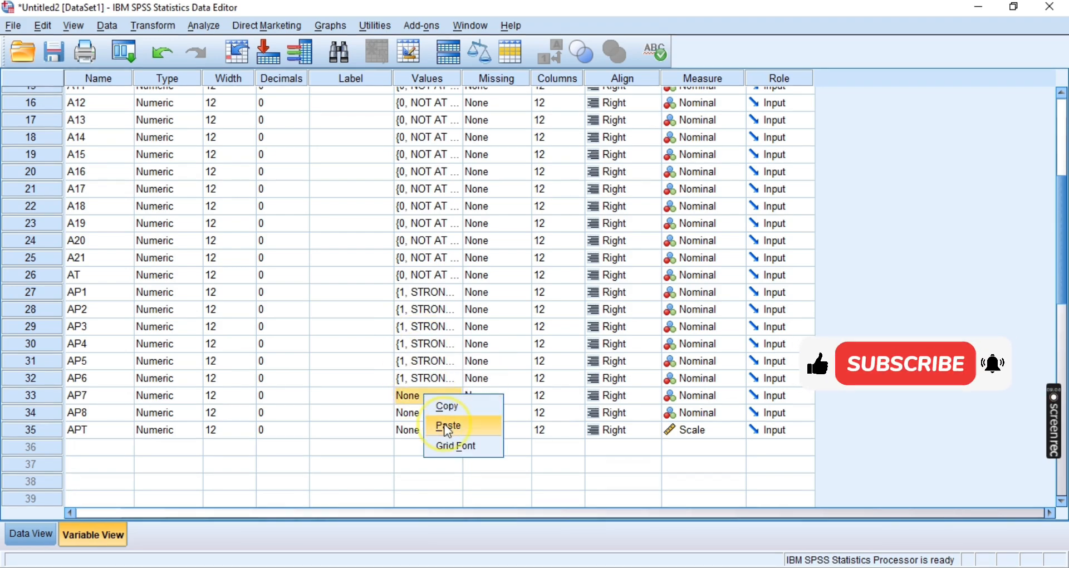
pyautogui.click(441, 427)
pyautogui.click(424, 411)
pyautogui.rightClick(425, 412)
pyautogui.click(448, 446)
pyautogui.click(428, 431)
pyautogui.rightClick(428, 431)
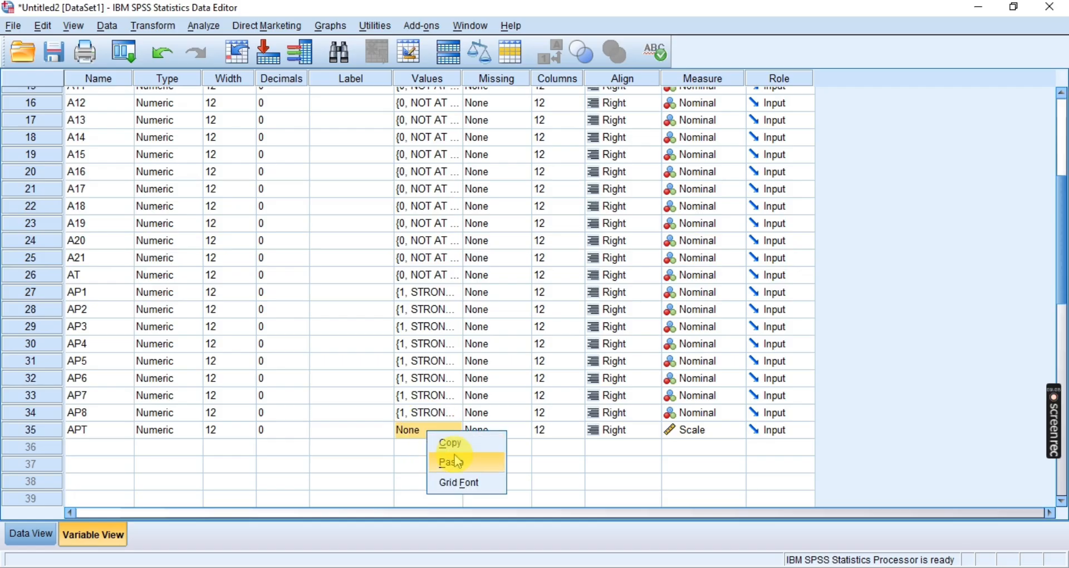
pyautogui.click(442, 461)
pyautogui.click(348, 447)
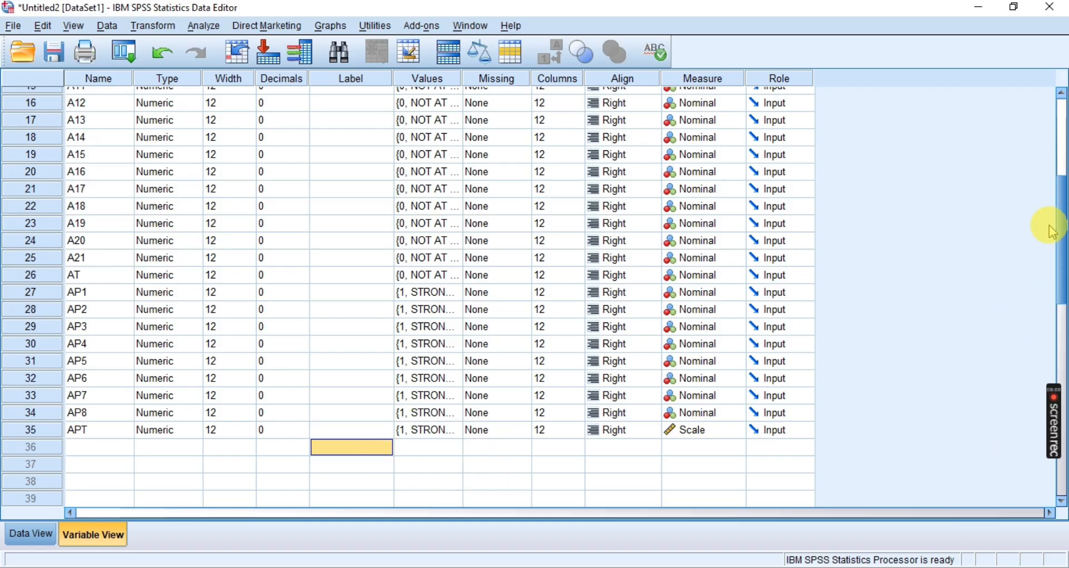
# Set the measurement level of the variables AGE, GENDER and EDU to Scale
pyautogui.moveTo(1061, 230); pyautogui.dragTo(1062, 128)
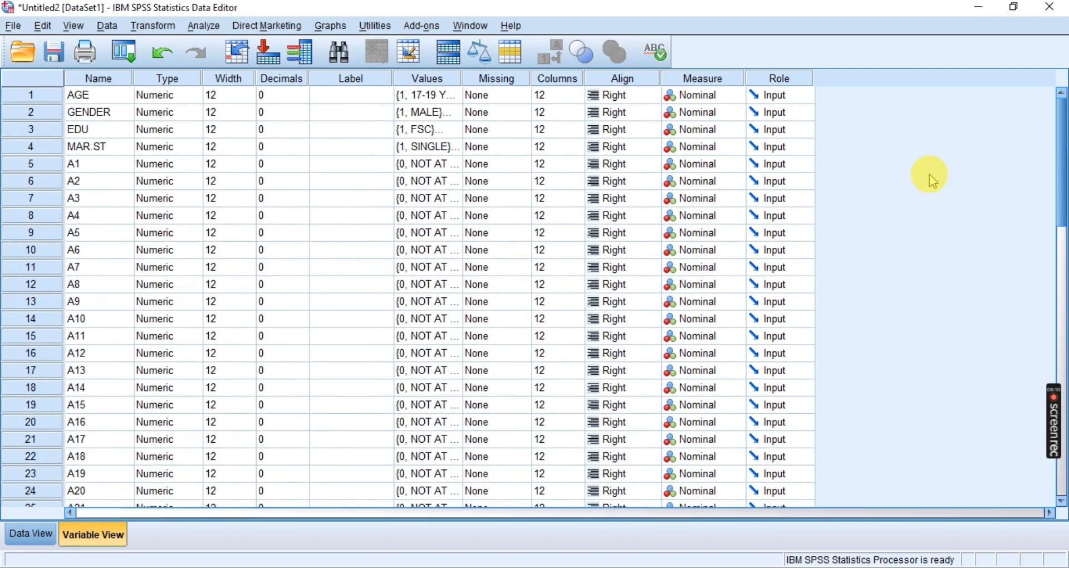
pyautogui.click(12, 145)
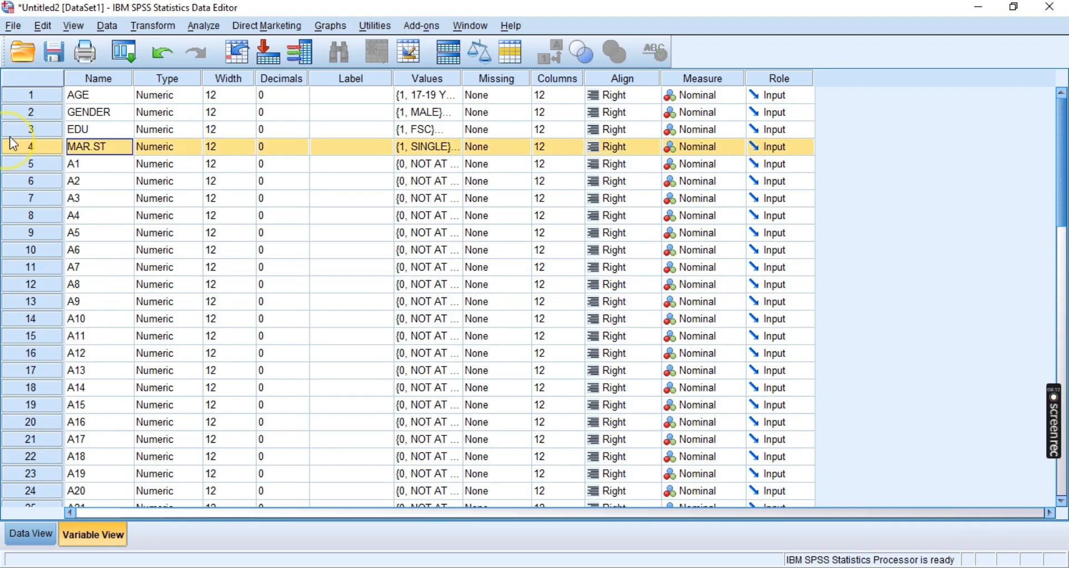
pyautogui.click(28, 116)
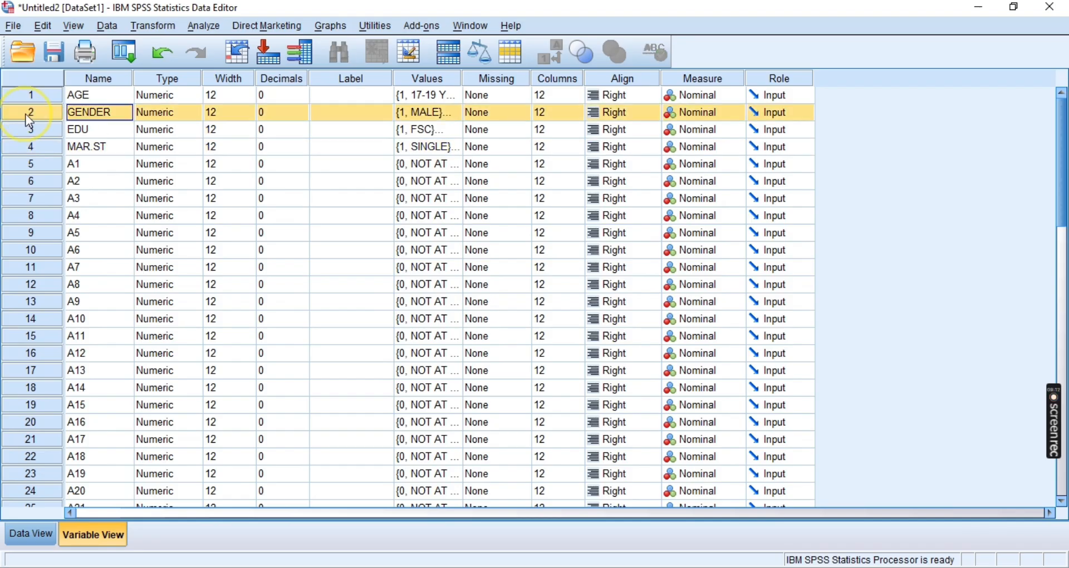
pyautogui.click(703, 95)
pyautogui.click(695, 110)
pyautogui.click(694, 114)
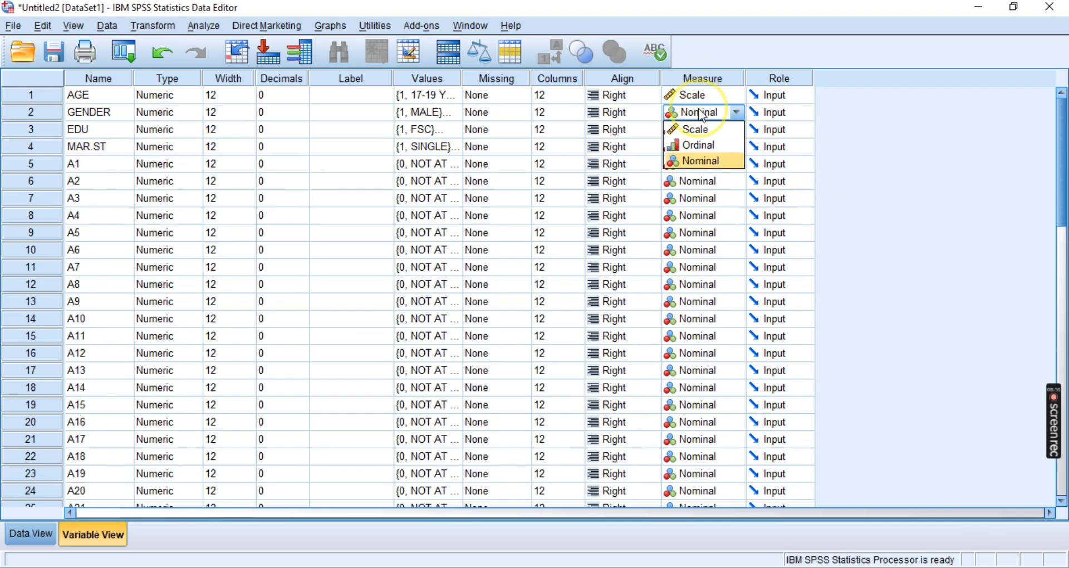
pyautogui.click(703, 129)
pyautogui.click(703, 128)
pyautogui.click(703, 147)
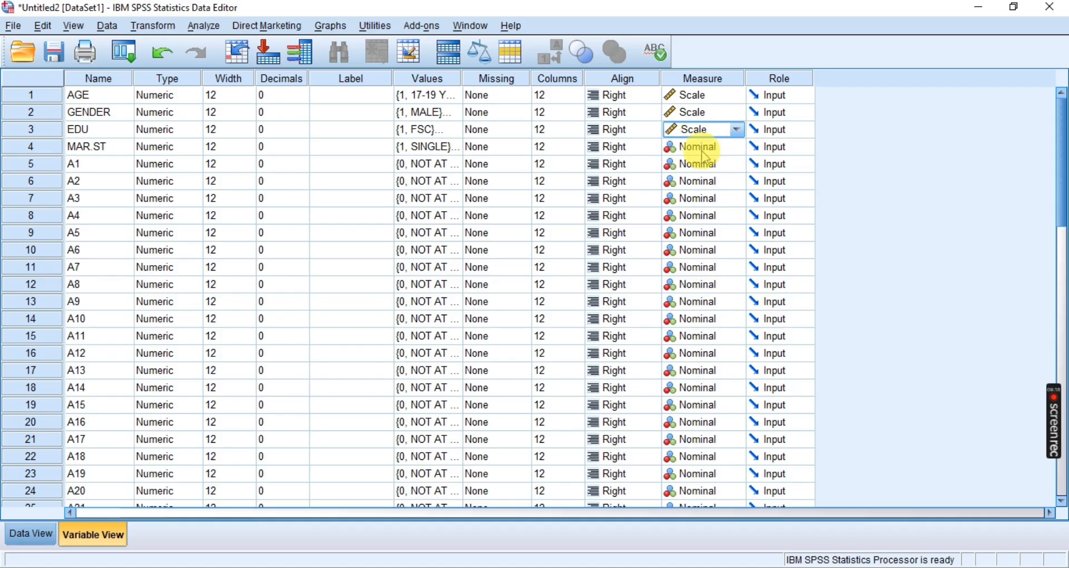
# Set the measurement level of MAR.ST and of the anxiety items A1, A2, A3 and A4 to Scale
pyautogui.click(703, 146)
pyautogui.click(704, 166)
pyautogui.click(704, 164)
pyautogui.click(702, 181)
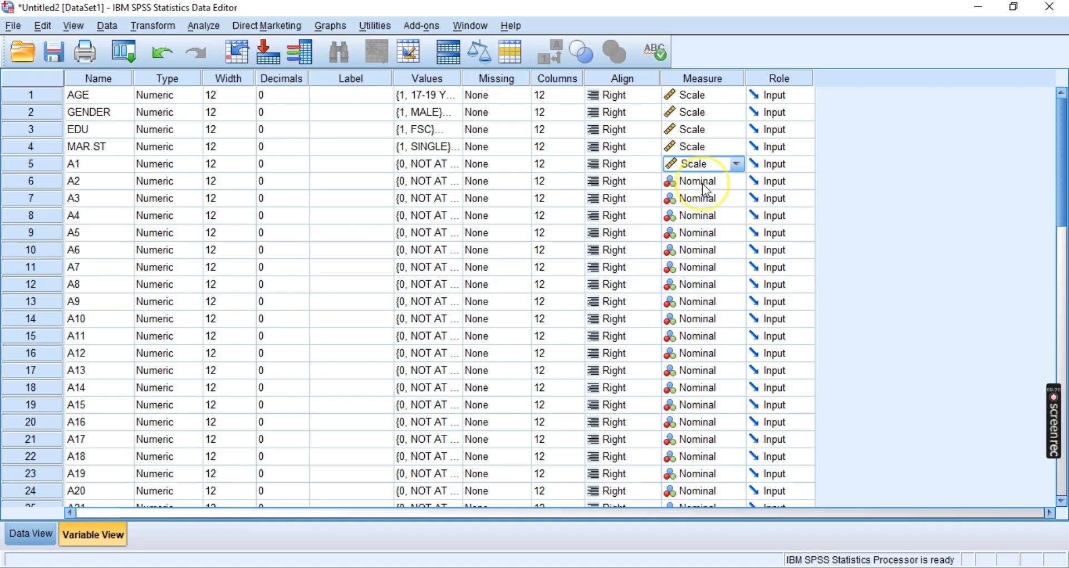
pyautogui.click(703, 182)
pyautogui.click(704, 198)
pyautogui.click(706, 200)
pyautogui.click(707, 217)
pyautogui.click(707, 218)
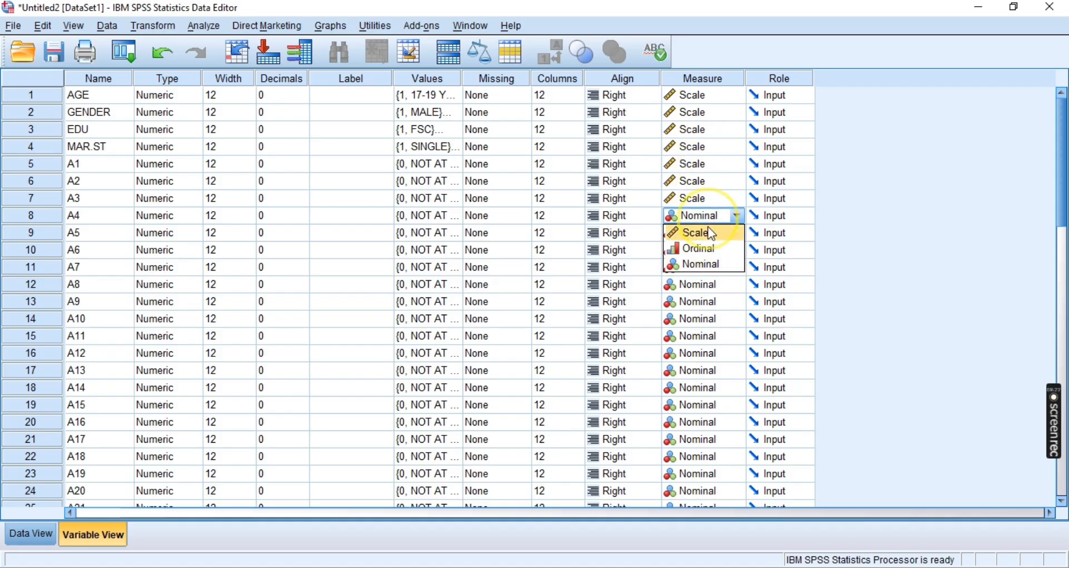
pyautogui.click(707, 230)
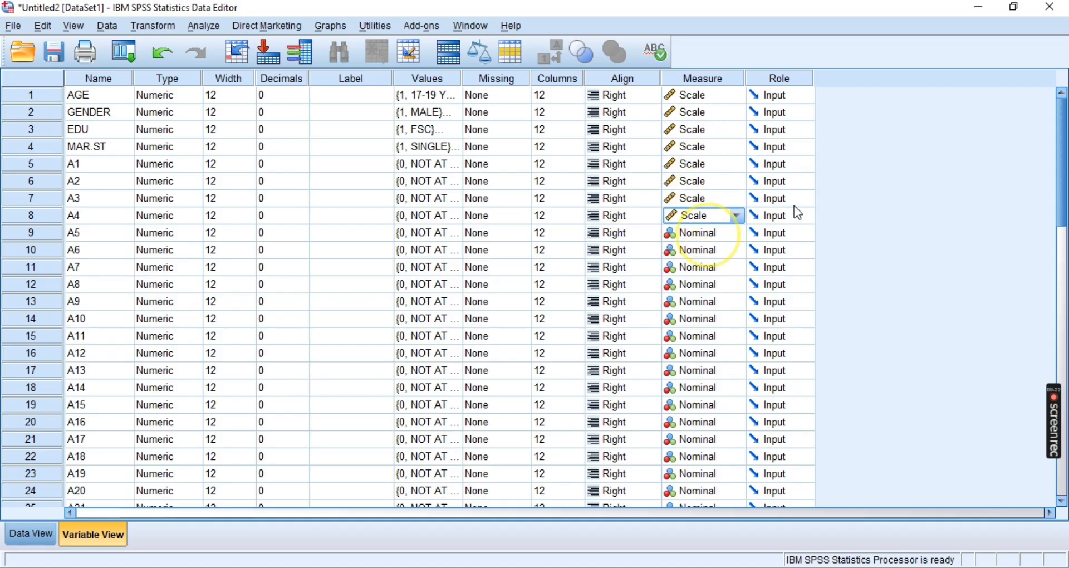
# Try the Ordinal measurement level on item A12 and set it back to Nominal
pyautogui.click(693, 270)
pyautogui.click(738, 309)
pyautogui.click(725, 355)
pyautogui.click(695, 386)
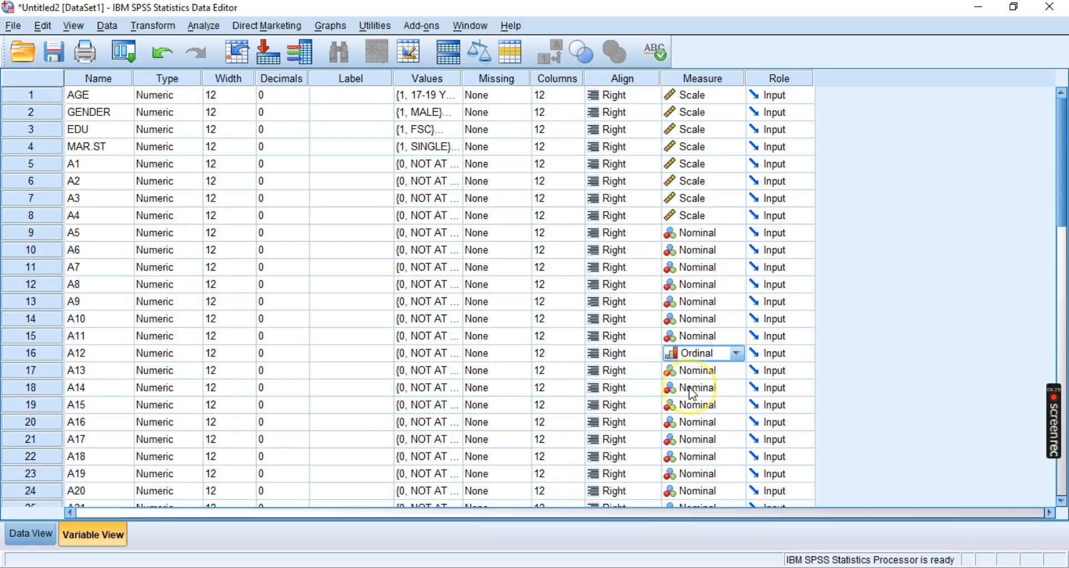
pyautogui.click(729, 353)
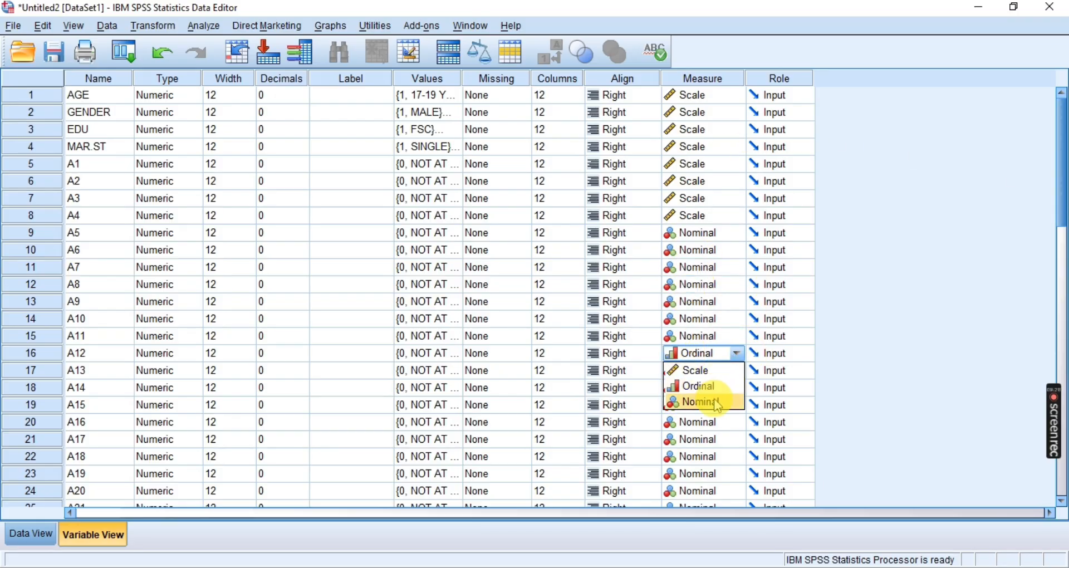
pyautogui.click(685, 401)
# Set the measurement level of the AGE variable to Ordinal
pyautogui.click(81, 110)
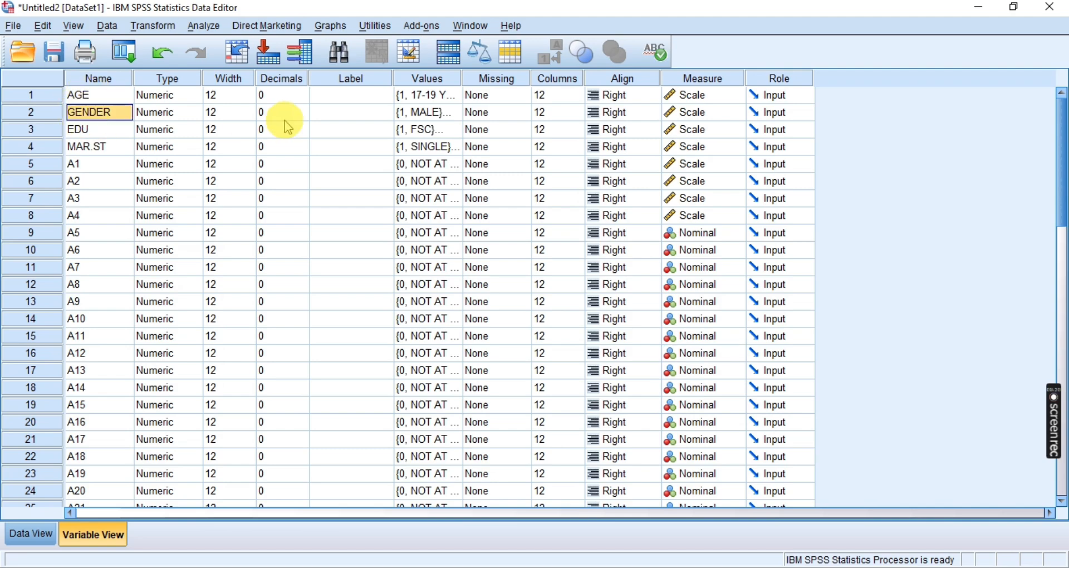
pyautogui.click(677, 95)
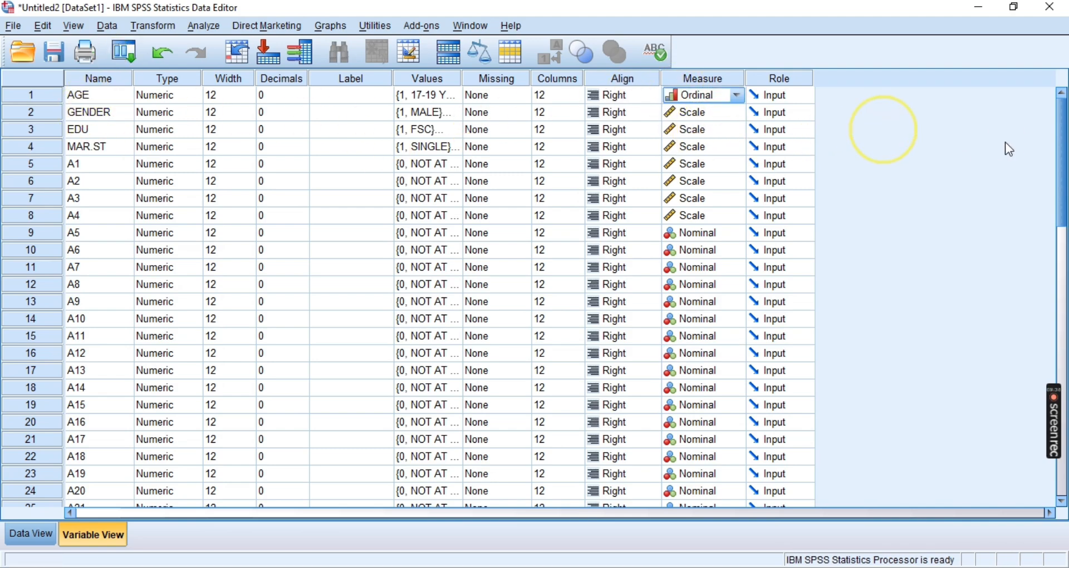
pyautogui.moveTo(1061, 206); pyautogui.dragTo(1035, 192)
pyautogui.click(343, 233)
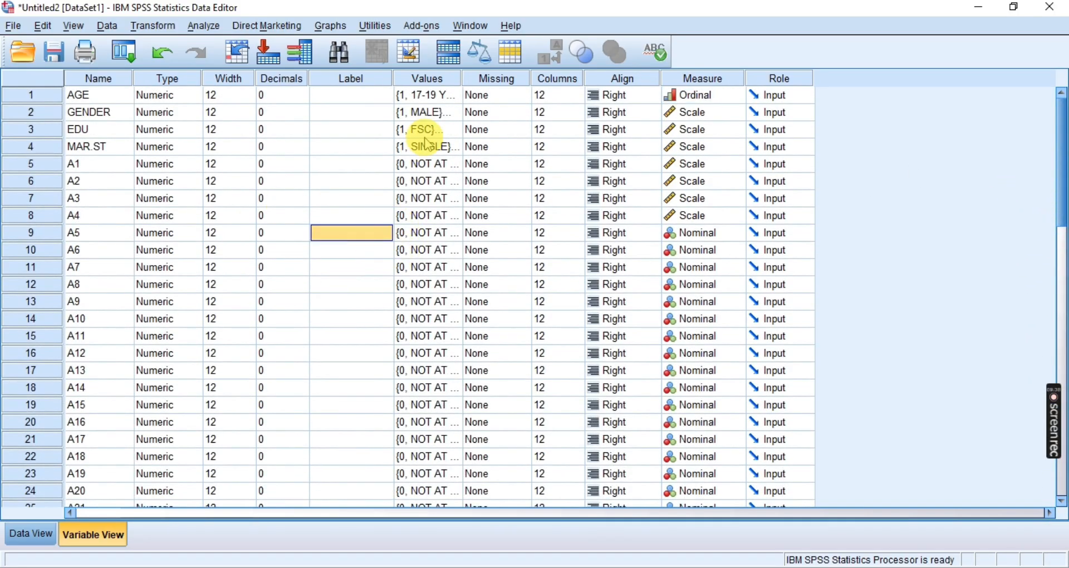
# Inspect the missing-value options of item A1 and leave them without making a change
pyautogui.click(429, 82)
pyautogui.click(488, 96)
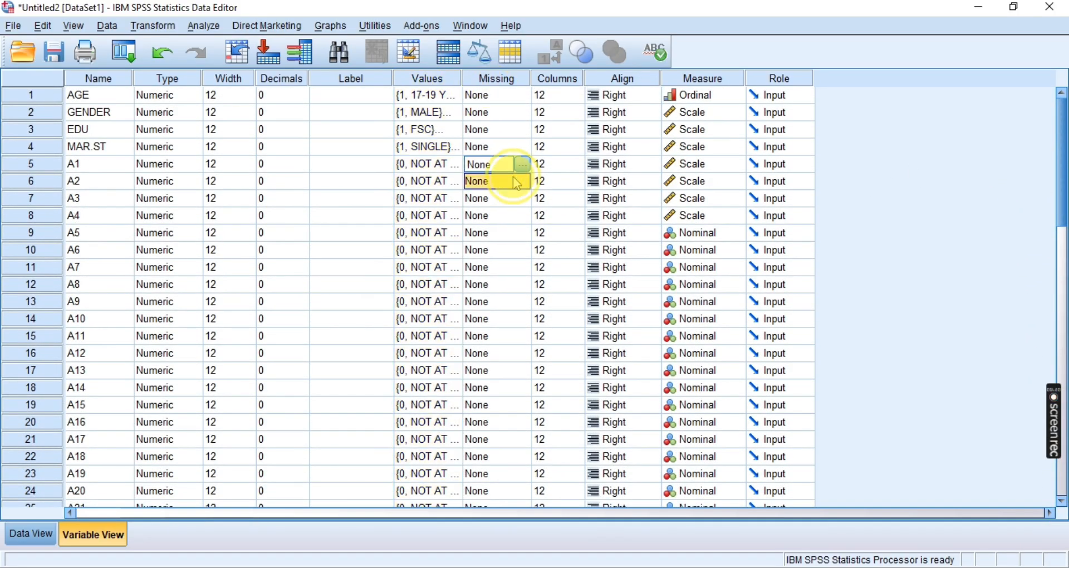
pyautogui.click(521, 165)
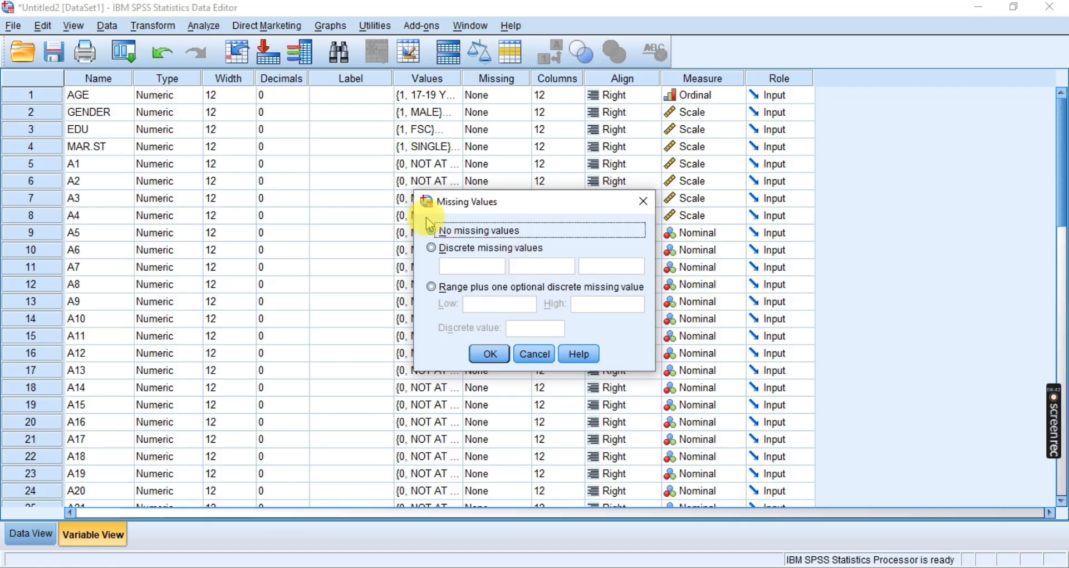
pyautogui.click(543, 364)
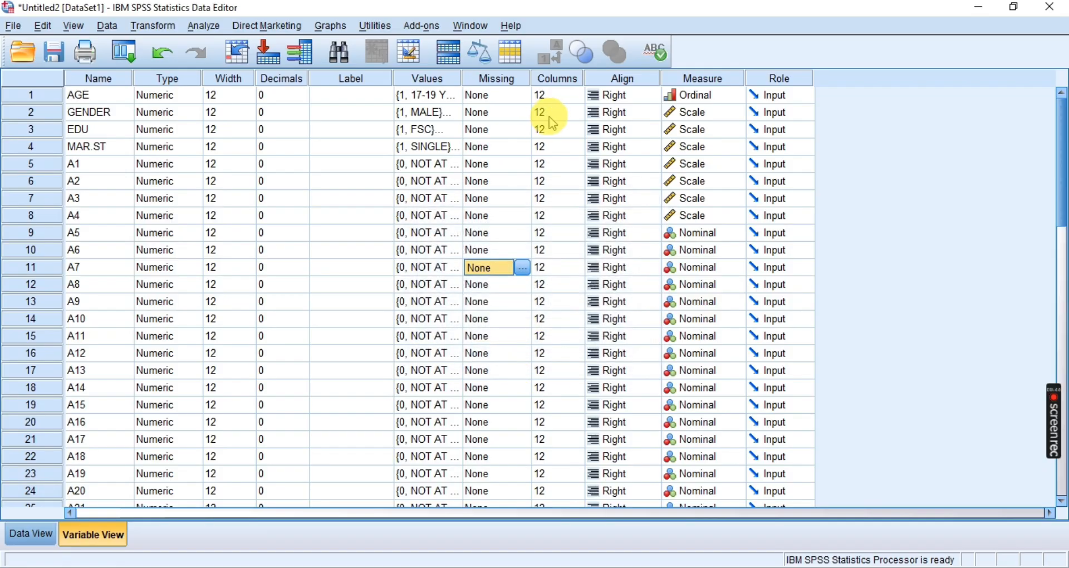
# Look at the column width settings and inspect the alignment choices offered for AGE
pyautogui.click(553, 77)
pyautogui.click(406, 251)
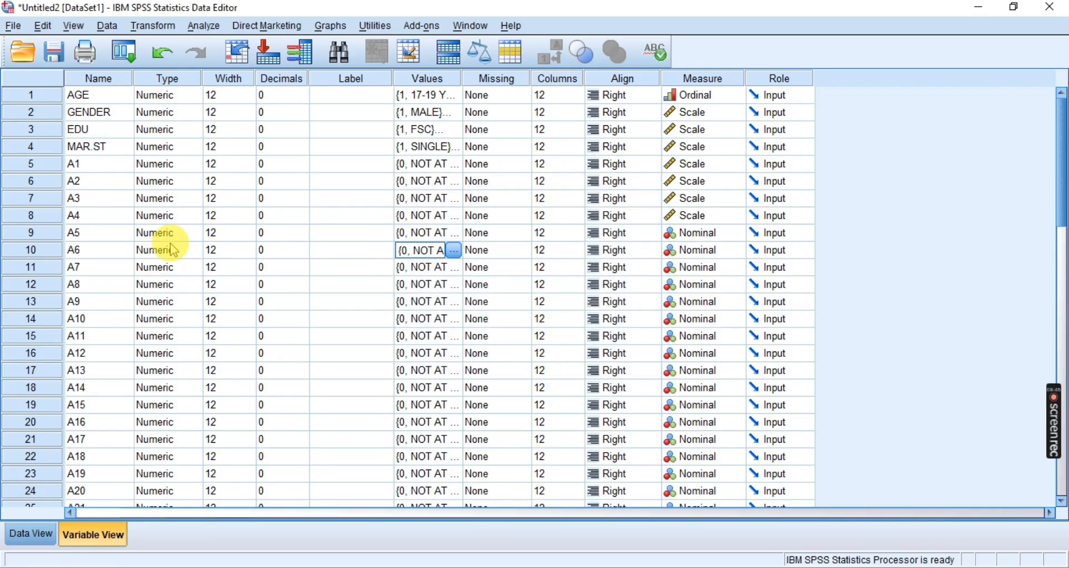
pyautogui.click(646, 95)
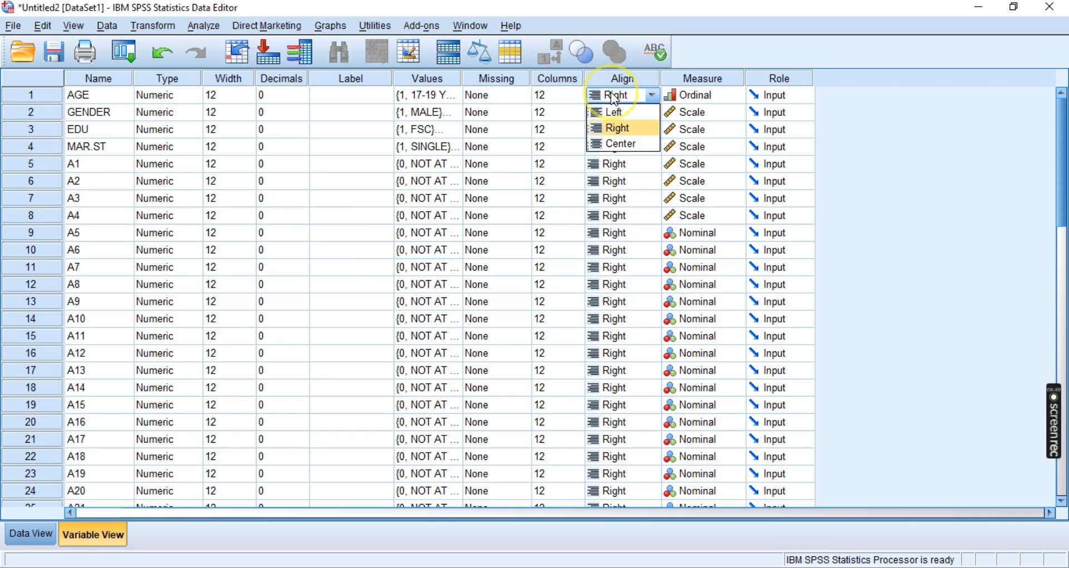
pyautogui.click(860, 150)
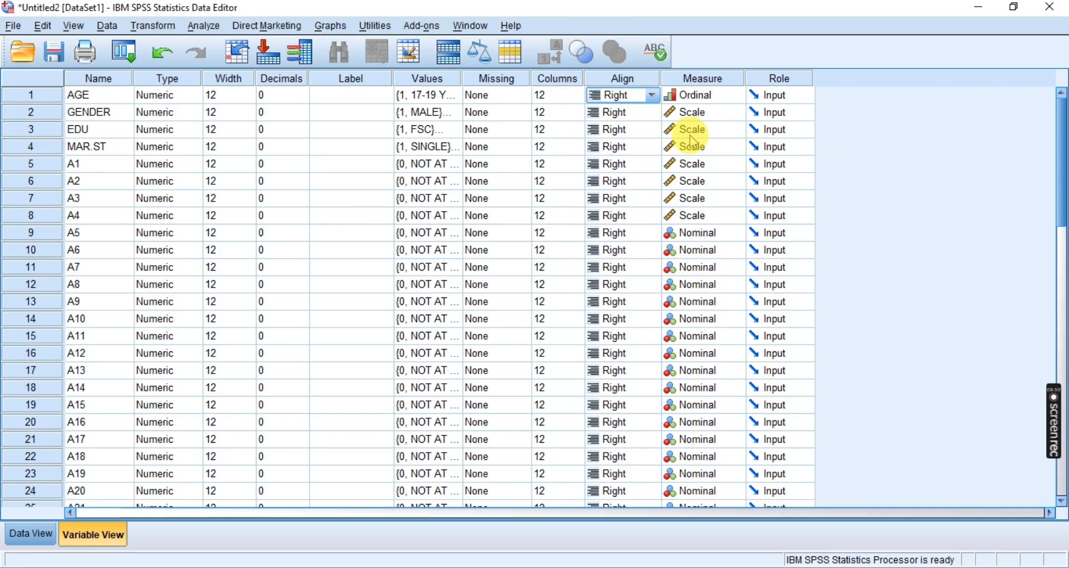
# Review the variable names and the coded responses of the cases in the data sheet
pyautogui.click(96, 78)
pyautogui.click(98, 96)
pyautogui.click(98, 129)
pyautogui.click(98, 197)
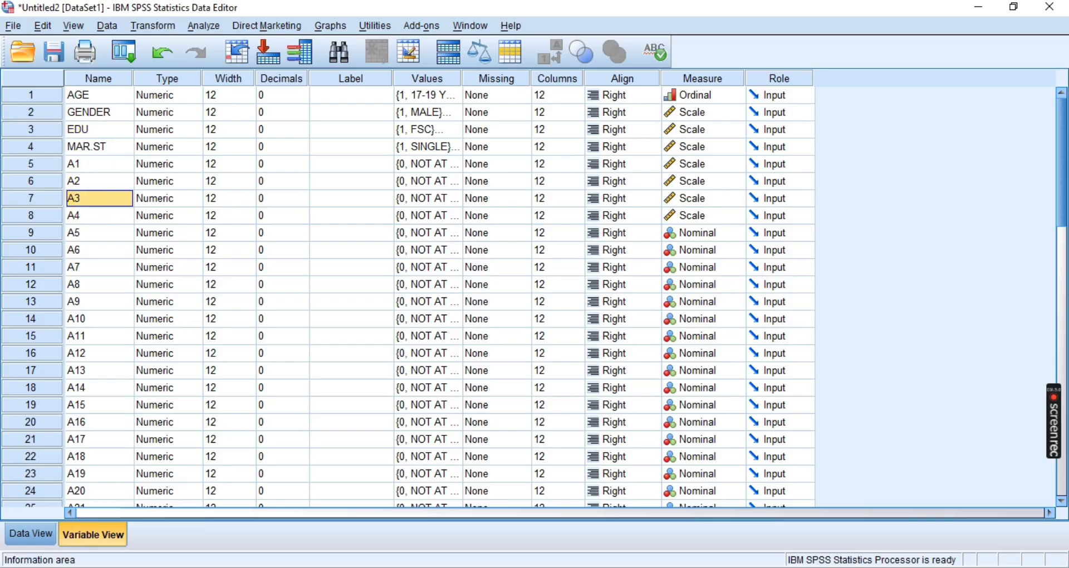
pyautogui.click(30, 533)
pyautogui.click(390, 185)
pyautogui.click(674, 254)
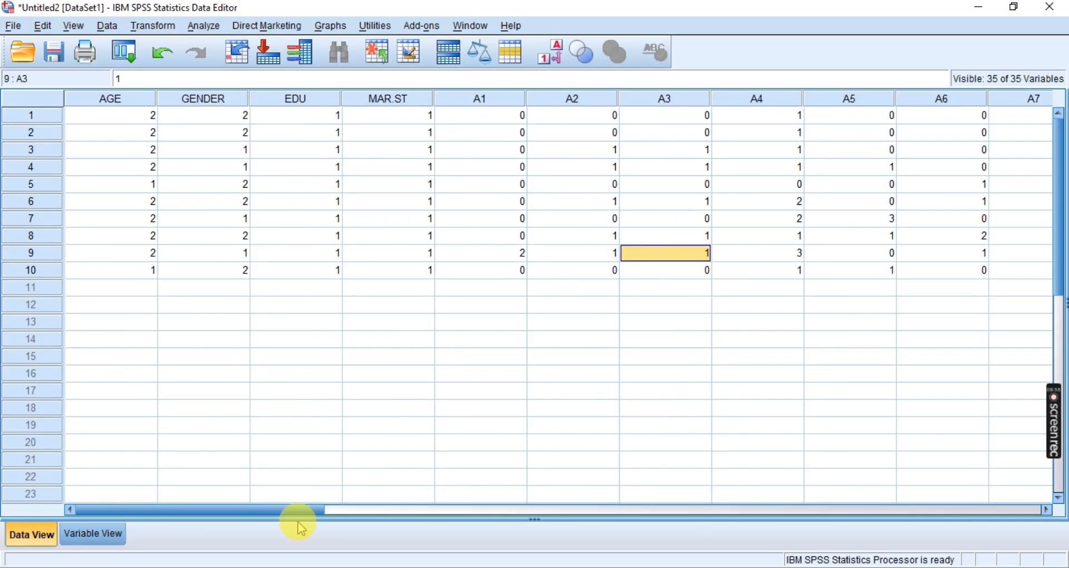
pyautogui.moveTo(266, 512); pyautogui.dragTo(19, 451)
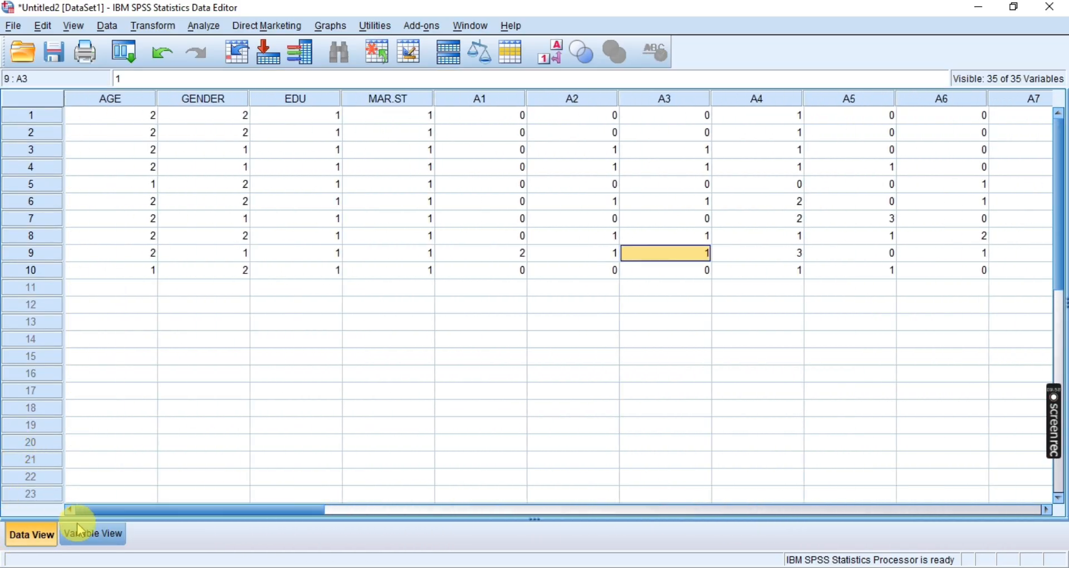
# Return to the variable definitions and review the Values, Label, Width and Decimals settings
pyautogui.click(93, 533)
pyautogui.click(416, 81)
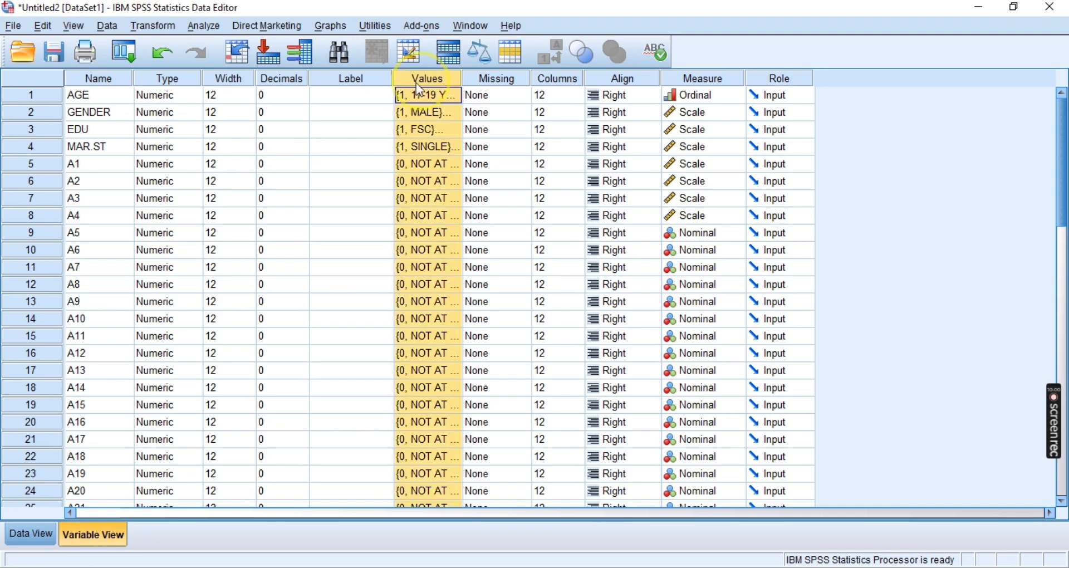
pyautogui.click(330, 147)
pyautogui.click(284, 97)
pyautogui.click(361, 96)
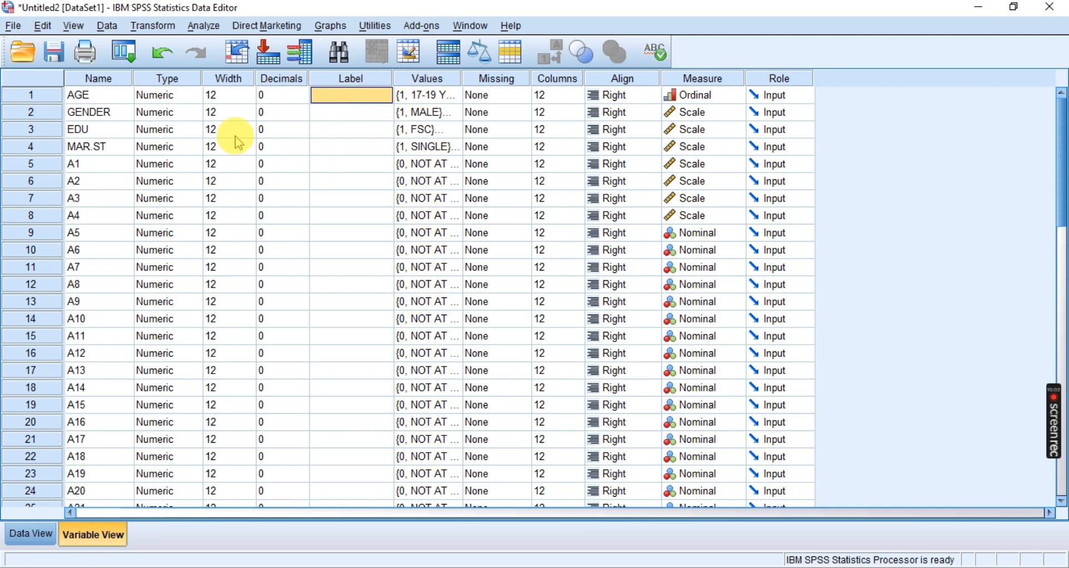
pyautogui.click(229, 95)
pyautogui.click(230, 146)
pyautogui.click(267, 233)
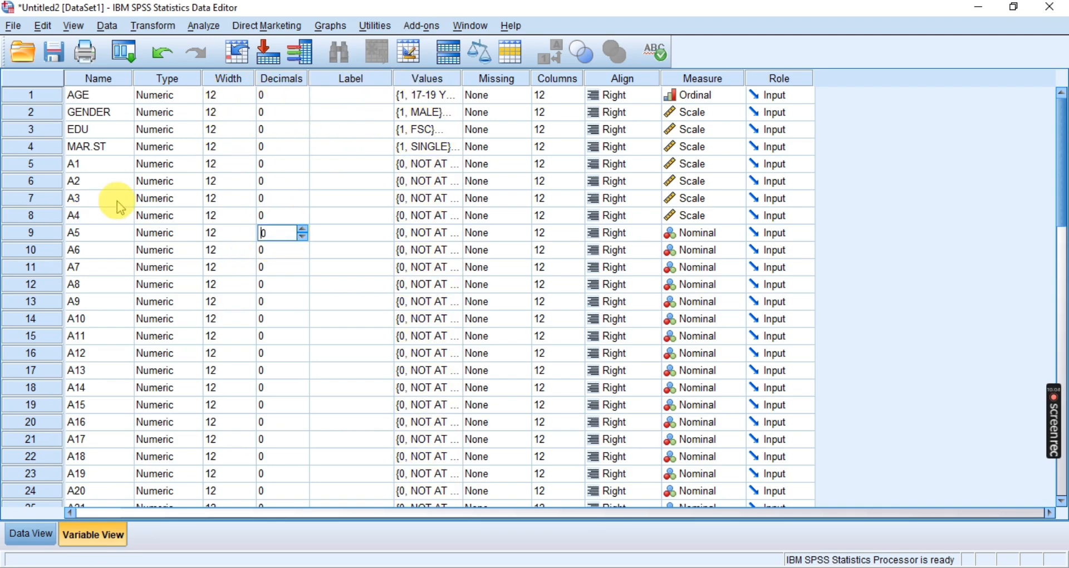
# Inspect the variable type options of MAR.ST and the measurement levels available for A2
pyautogui.click(167, 146)
pyautogui.click(193, 146)
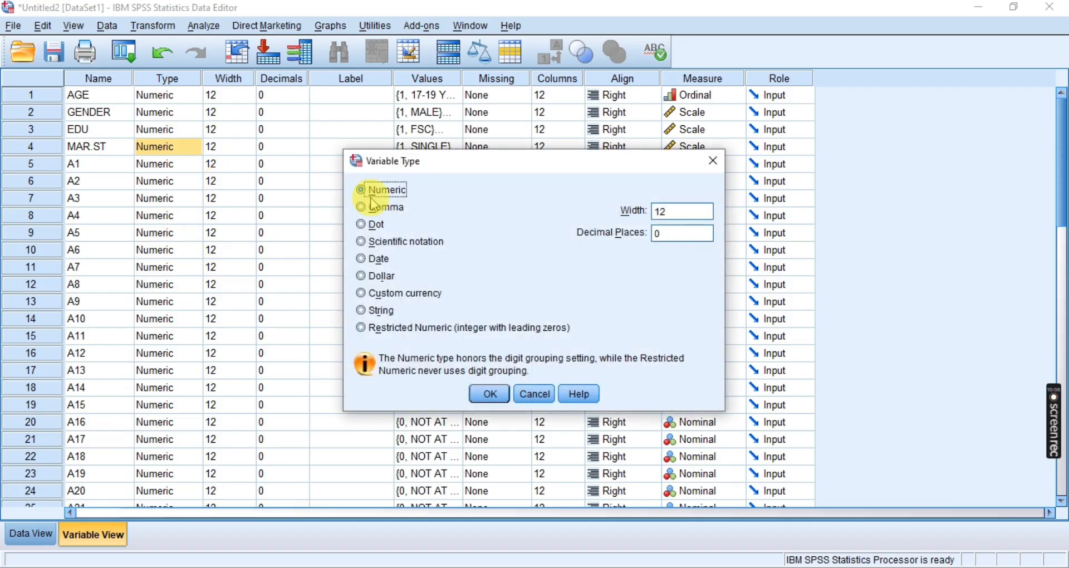
pyautogui.click(713, 161)
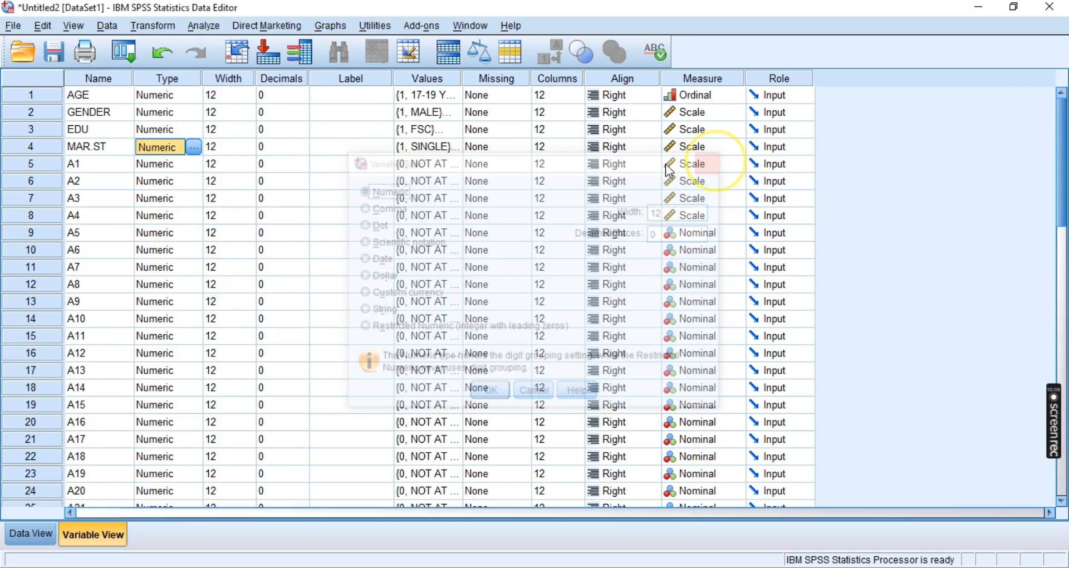
pyautogui.click(478, 200)
pyautogui.click(701, 181)
pyautogui.click(736, 181)
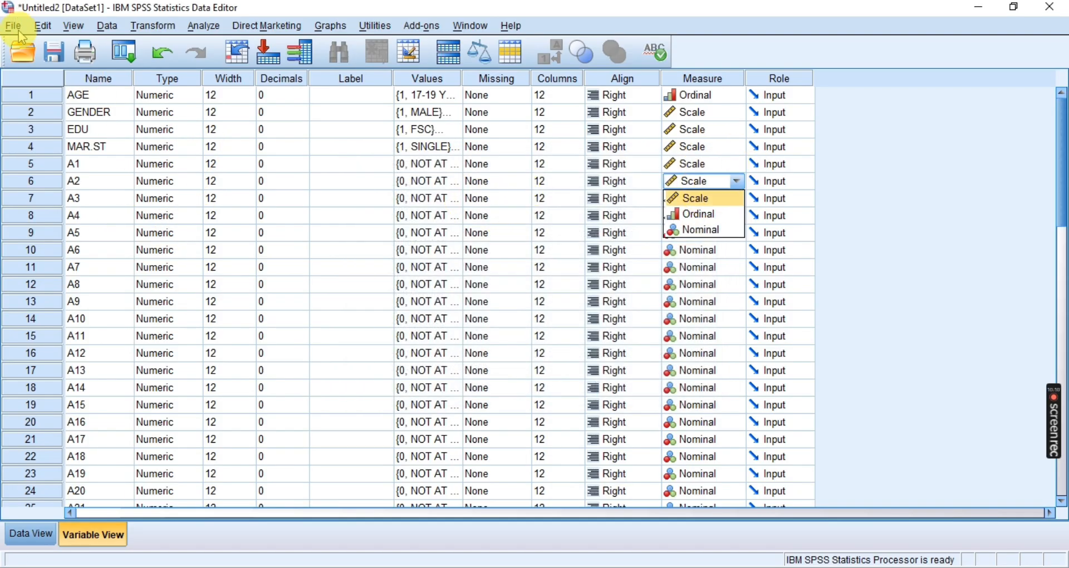